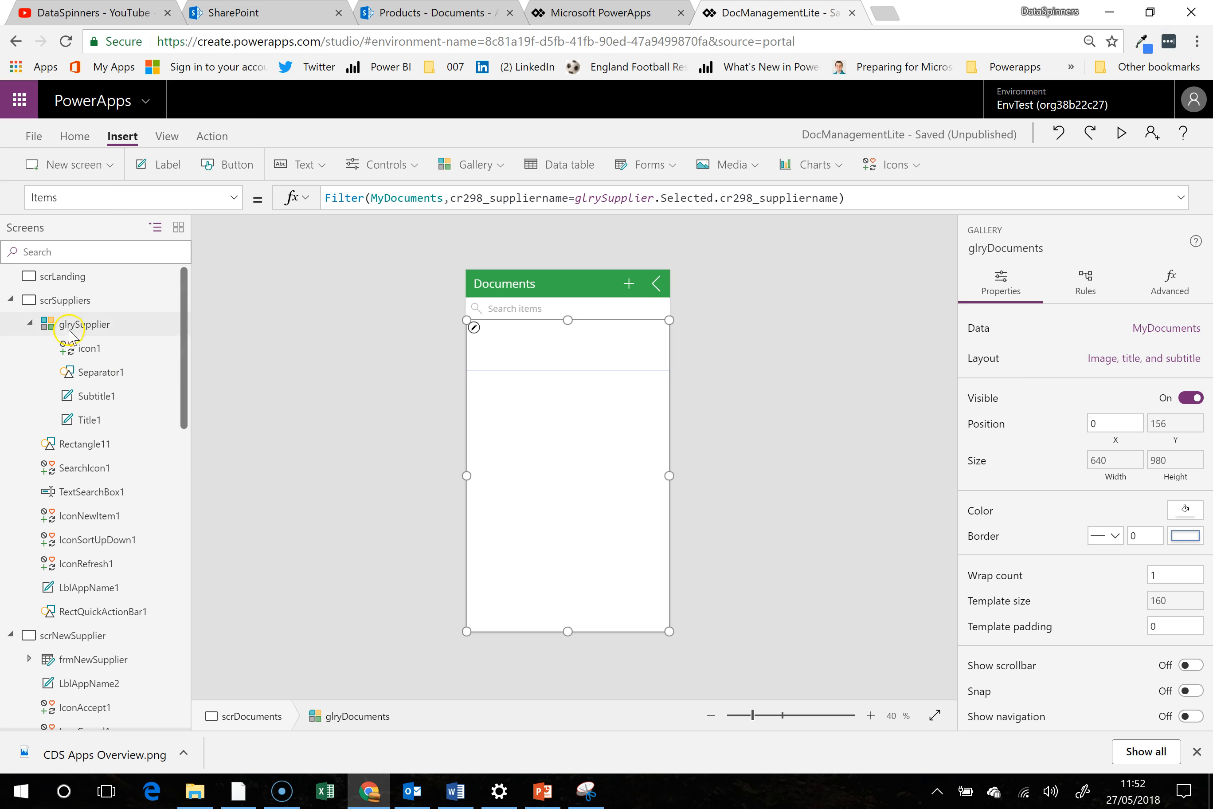
- Add a button to the scrLanding screen and place it at about X 56, Y 390
{"action": "left_click", "coordinate": [100, 276]}
{"action": "left_click", "coordinate": [536, 366]}
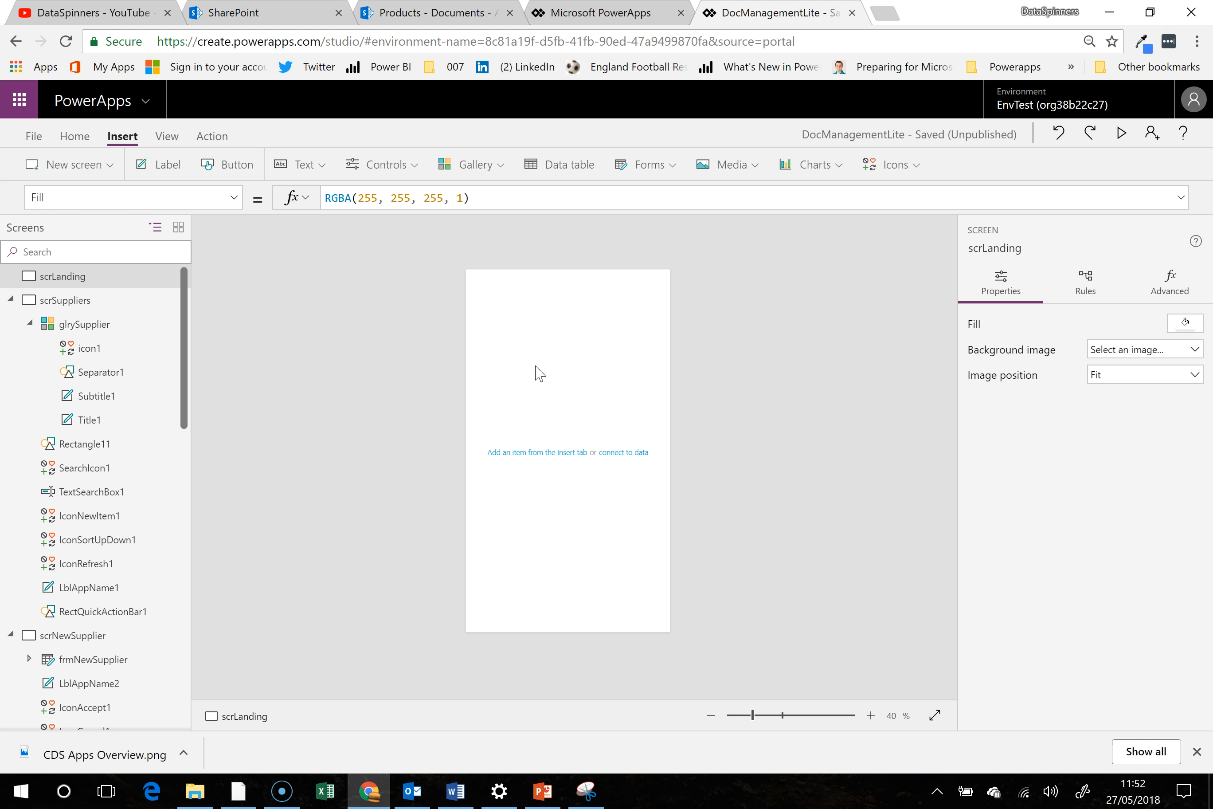
{"action": "left_click", "coordinate": [214, 165]}
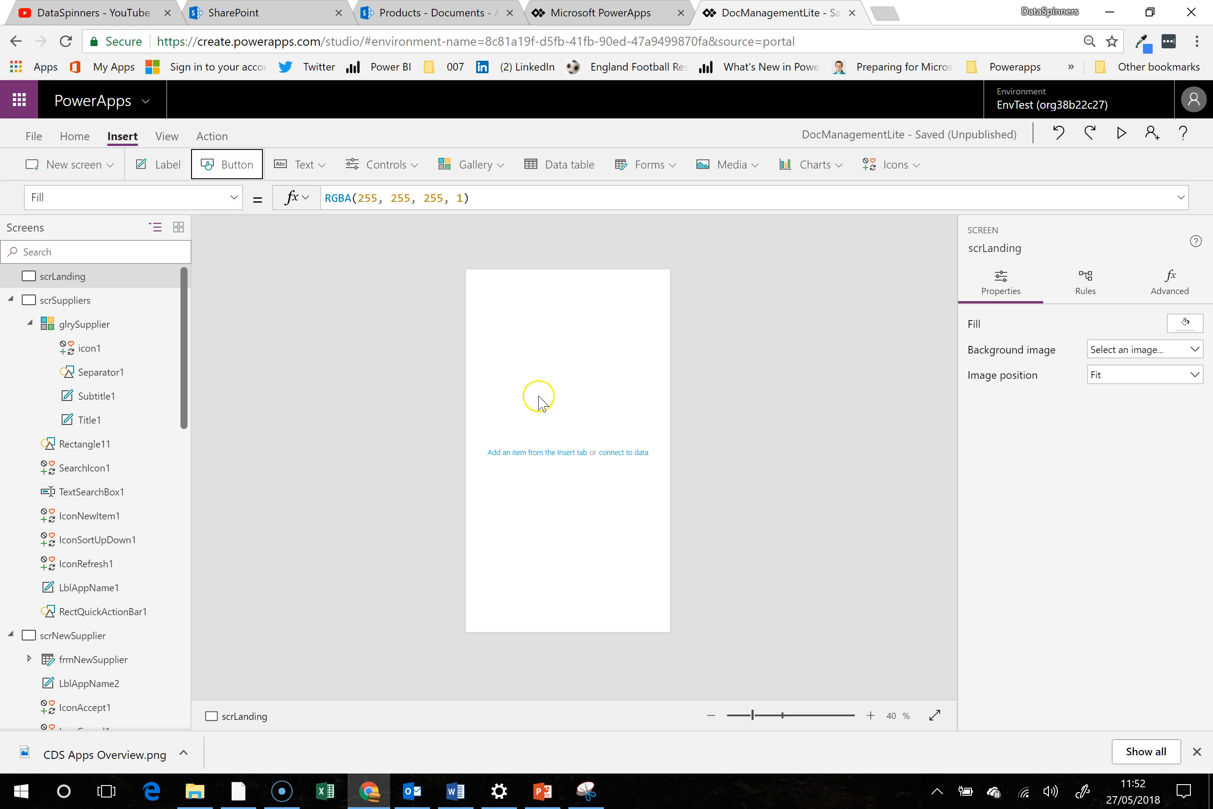
{"action": "left_click_drag", "start_coordinate": [543, 283], "coordinate": [548, 396]}
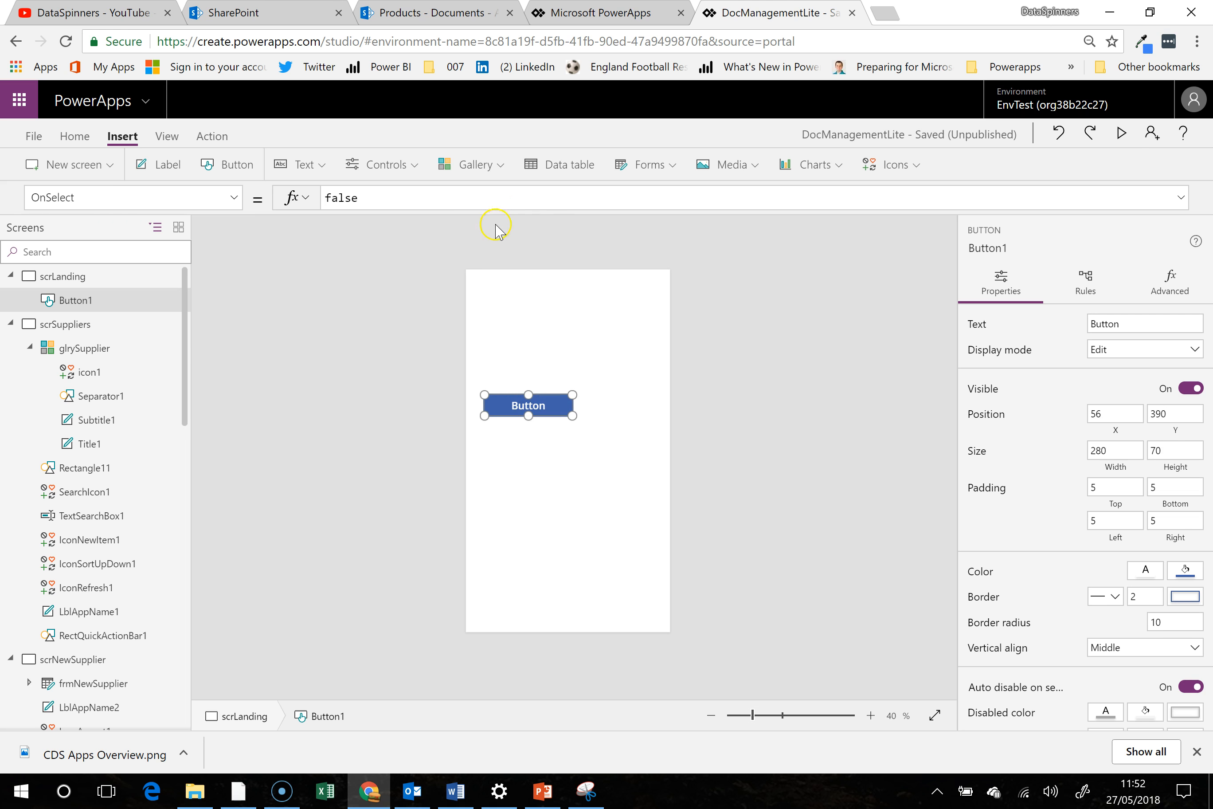
{"action": "left_click_drag", "start_coordinate": [386, 198], "coordinate": [313, 198]}
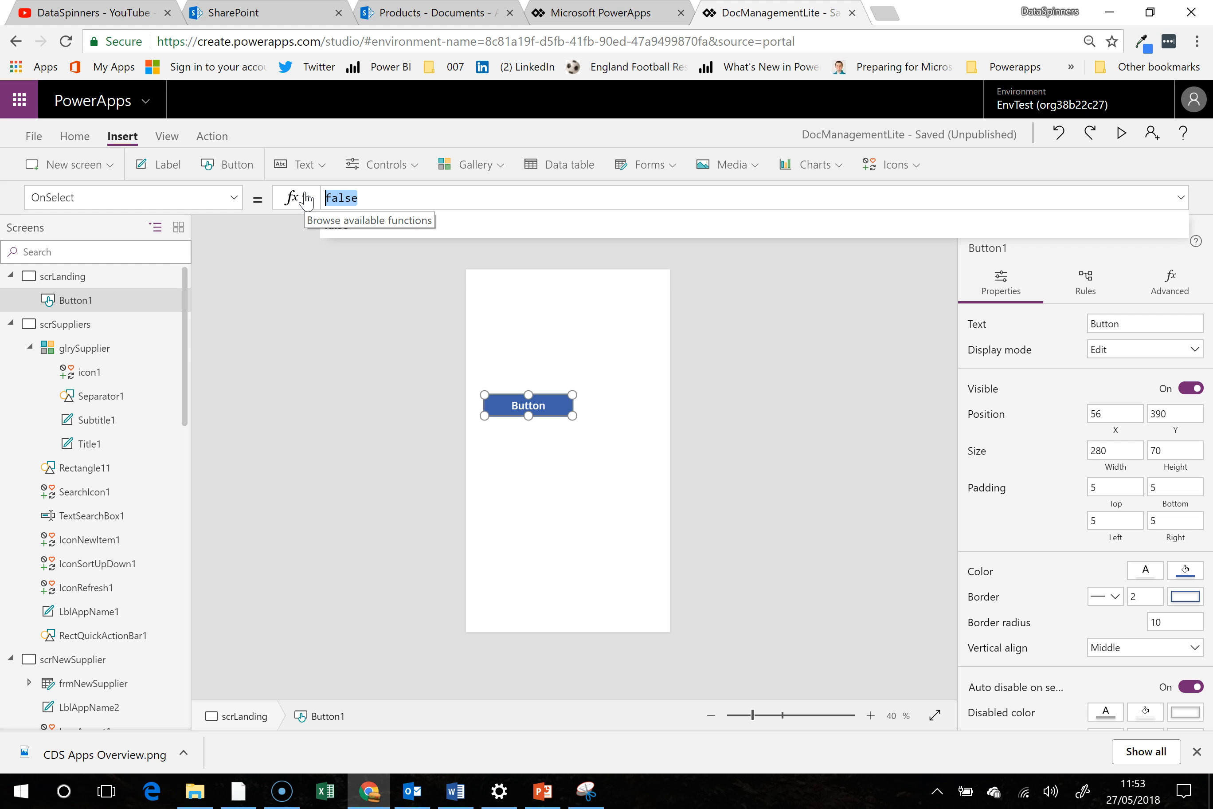
{"action": "type", "text": "Set"}
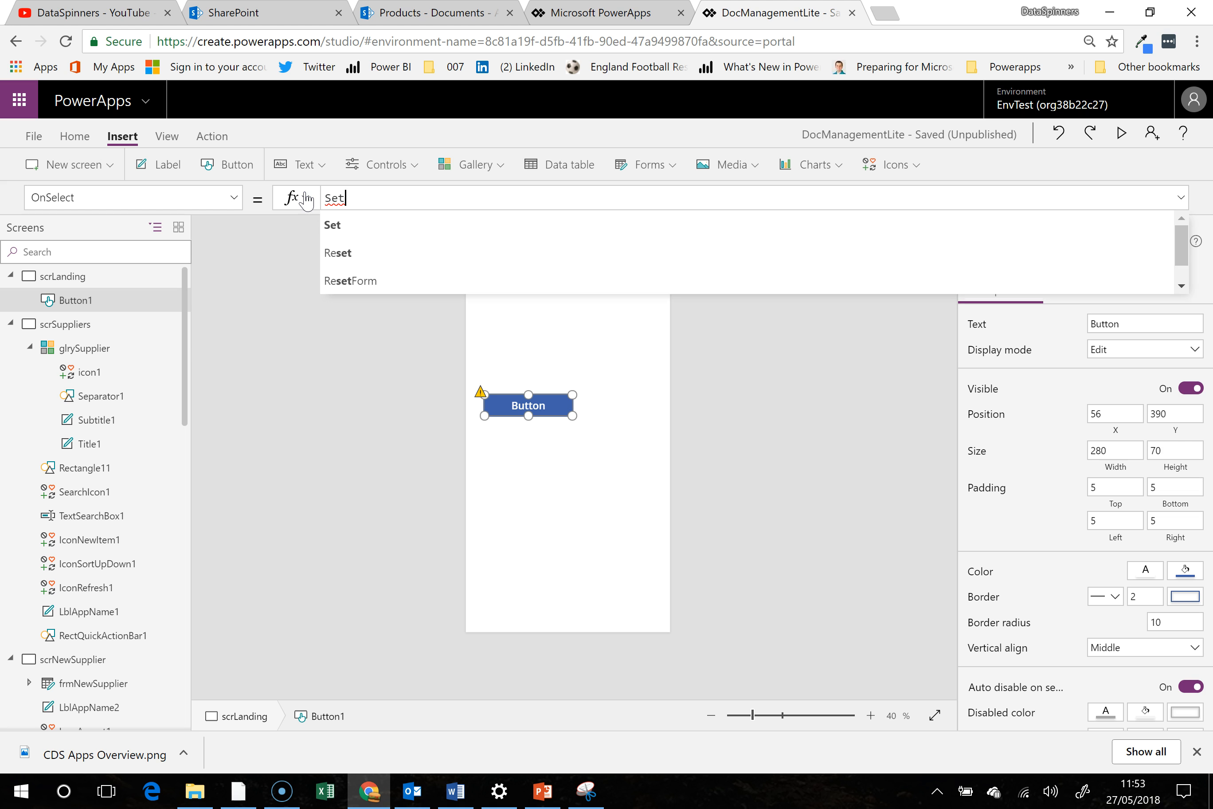
{"action": "type", "text": "(GV"}
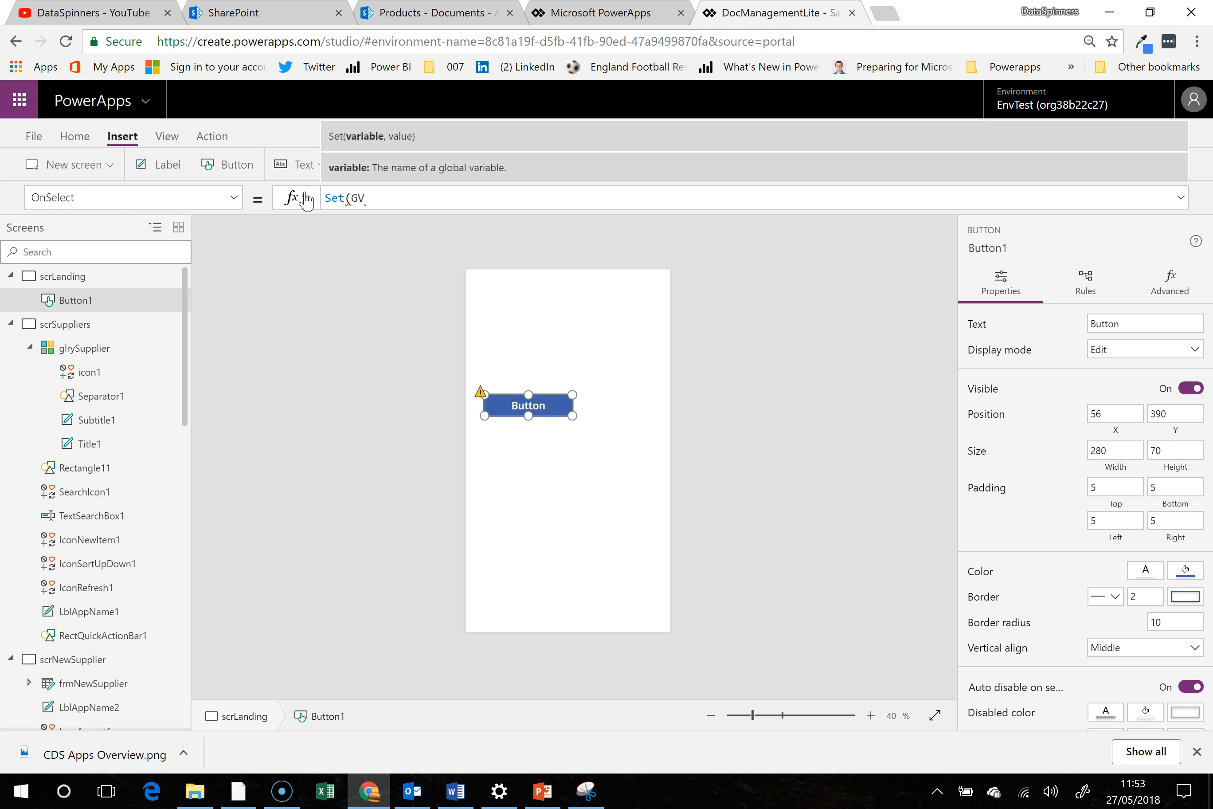
{"action": "type", "text": "LifeArea"}
{"action": "left_click", "coordinate": [457, 262]}
- Move the button on scrLanding down to about X 74, Y 598
{"action": "left_click", "coordinate": [538, 450]}
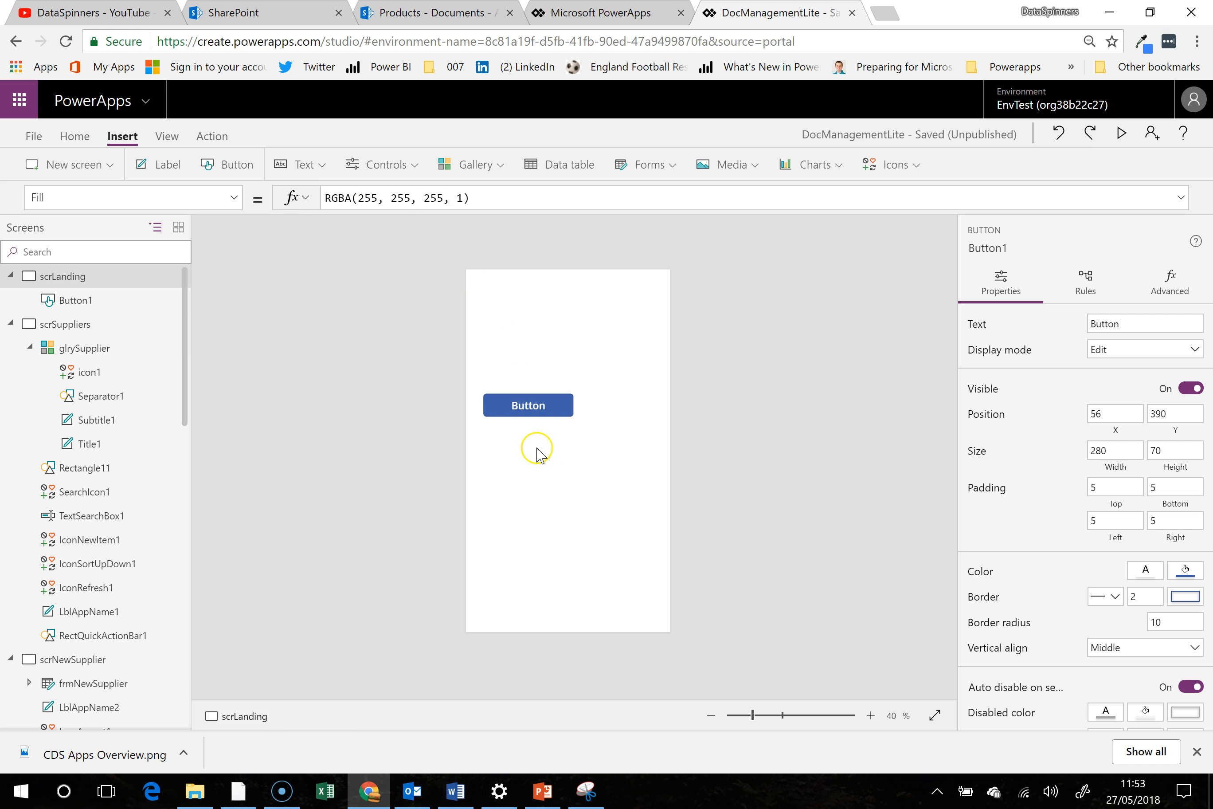
{"action": "left_click", "coordinate": [533, 407]}
{"action": "left_click_drag", "start_coordinate": [545, 395], "coordinate": [550, 459]}
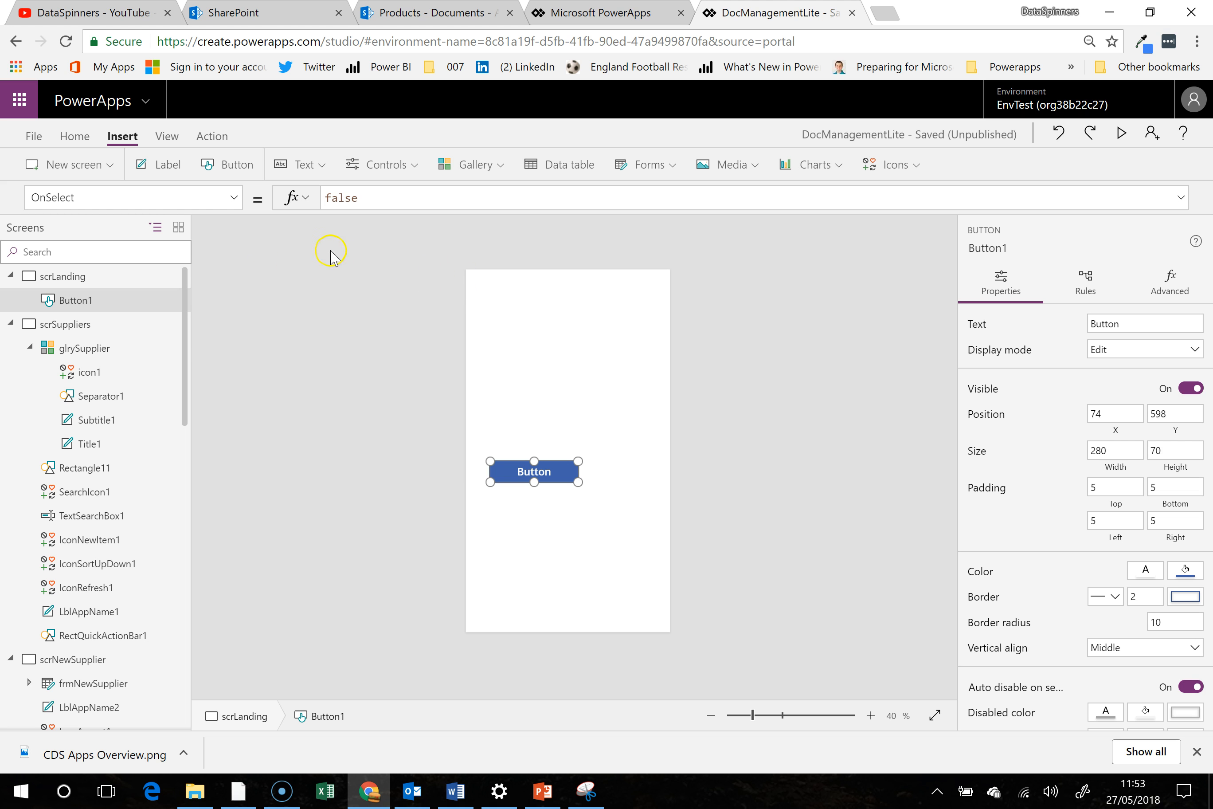
- Insert a drop-down control on scrLanding and set its Items property to LifeAreas.cr298_lifearea
{"action": "left_click", "coordinate": [408, 179]}
{"action": "left_click", "coordinate": [418, 232]}
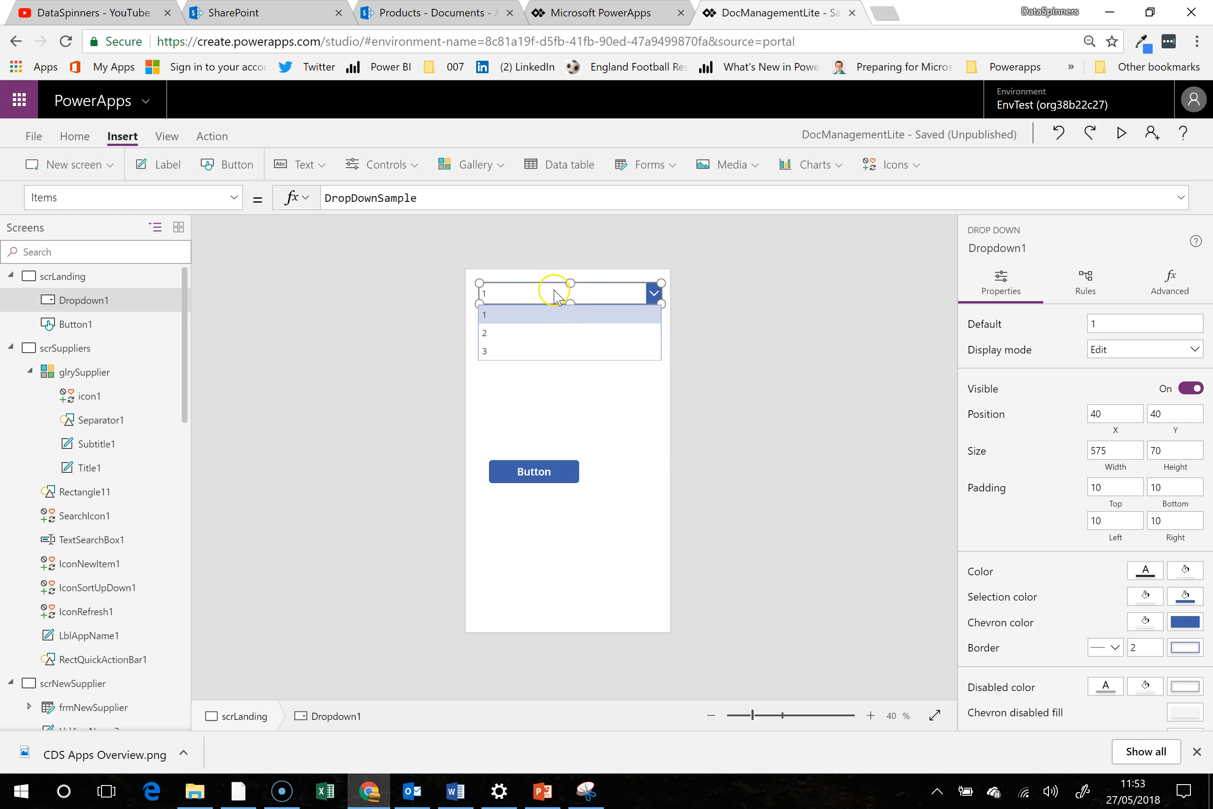
{"action": "left_click_drag", "start_coordinate": [455, 203], "coordinate": [285, 197]}
{"action": "type", "text": "life"}
{"action": "left_click", "coordinate": [349, 226]}
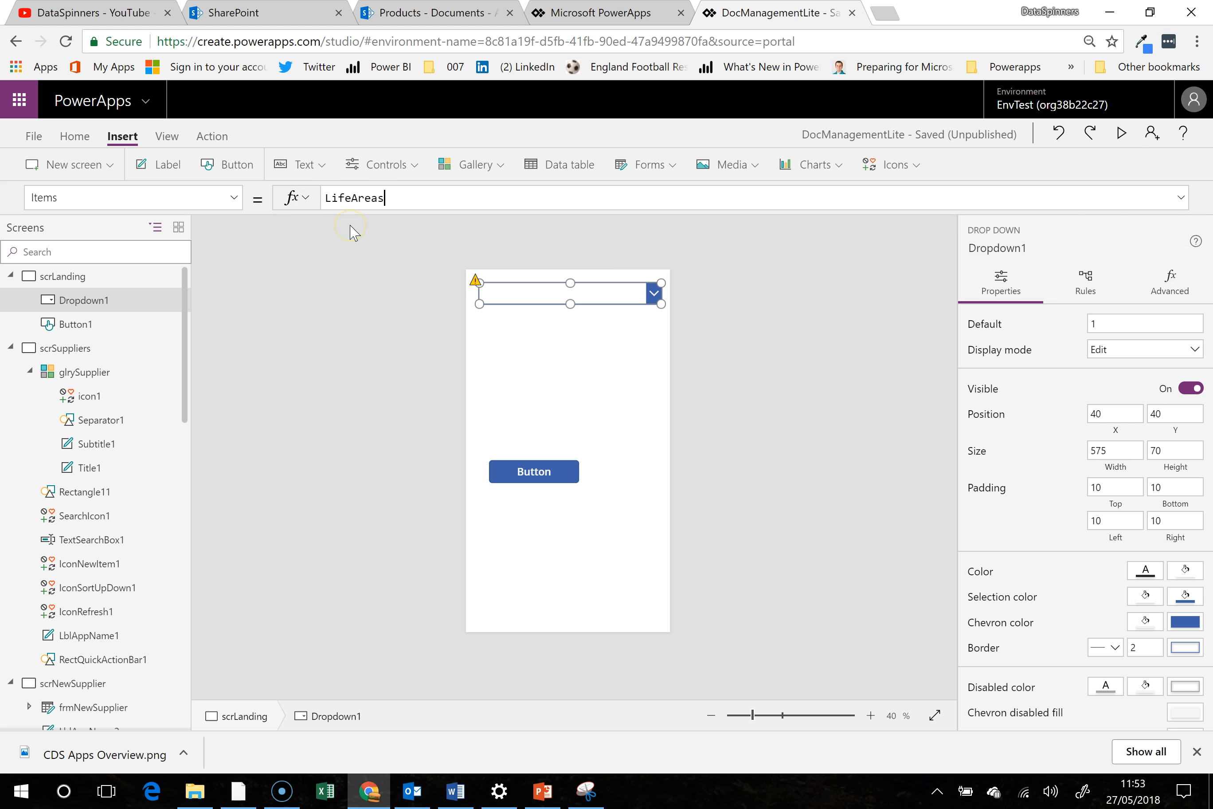
{"action": "type", "text": "."}
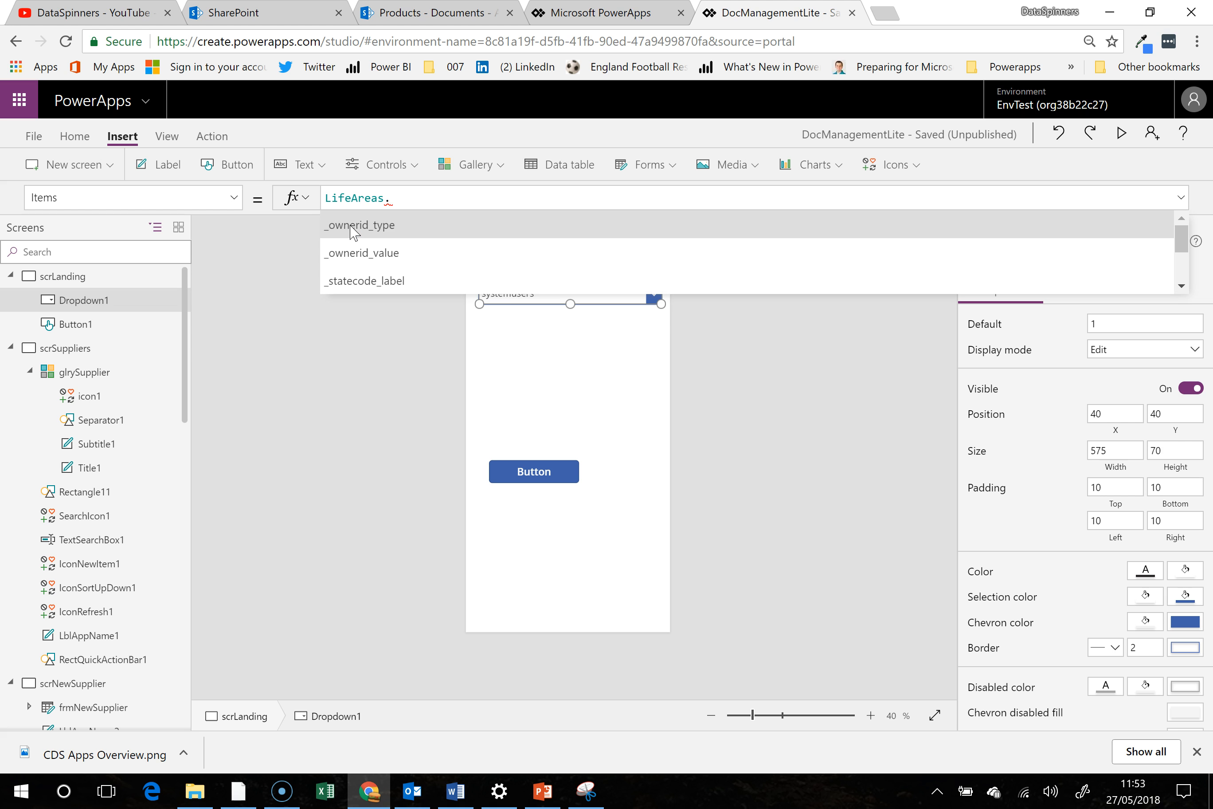
{"action": "scroll", "coordinate": [447, 276], "scroll_direction": "down", "scroll_amount": 3}
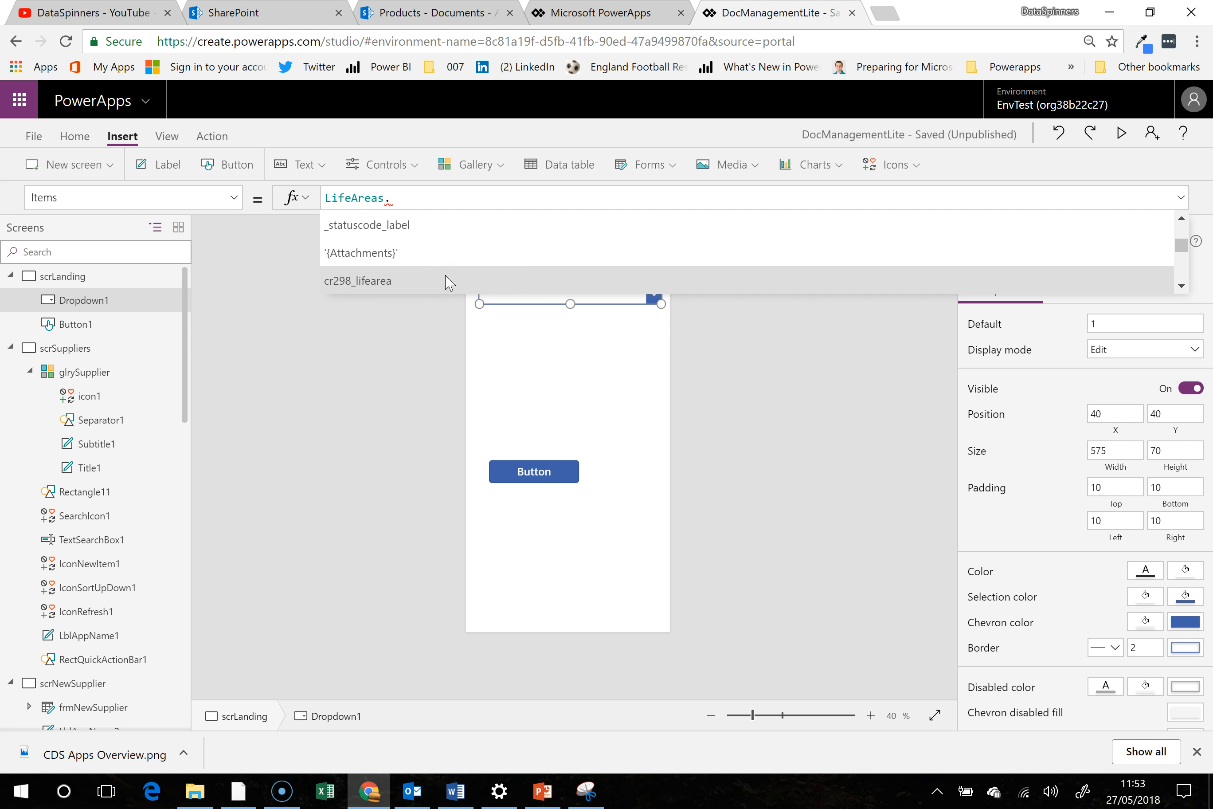
{"action": "left_click", "coordinate": [447, 281]}
- Check the choices offered by the drop-down and review its Items formula
{"action": "left_click", "coordinate": [651, 297]}
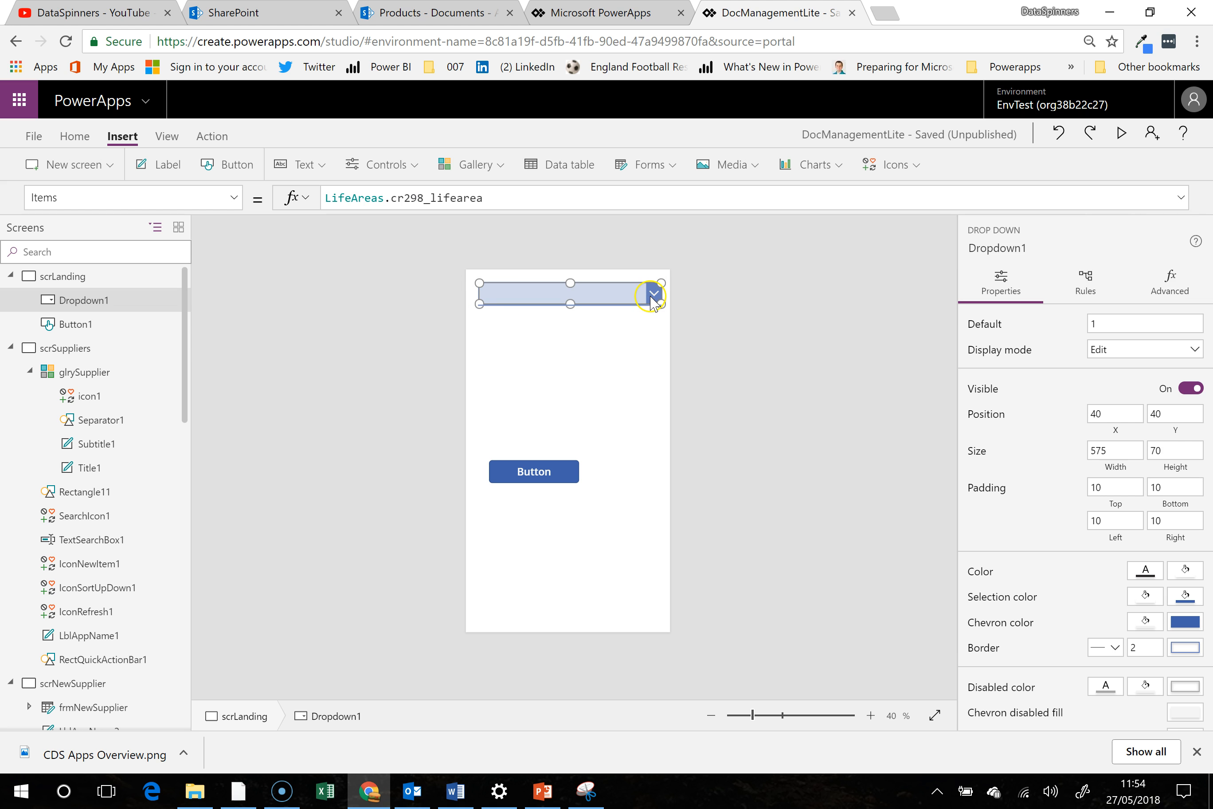
{"action": "left_click", "coordinate": [540, 348]}
{"action": "left_click", "coordinate": [536, 302]}
{"action": "left_click", "coordinate": [490, 199]}
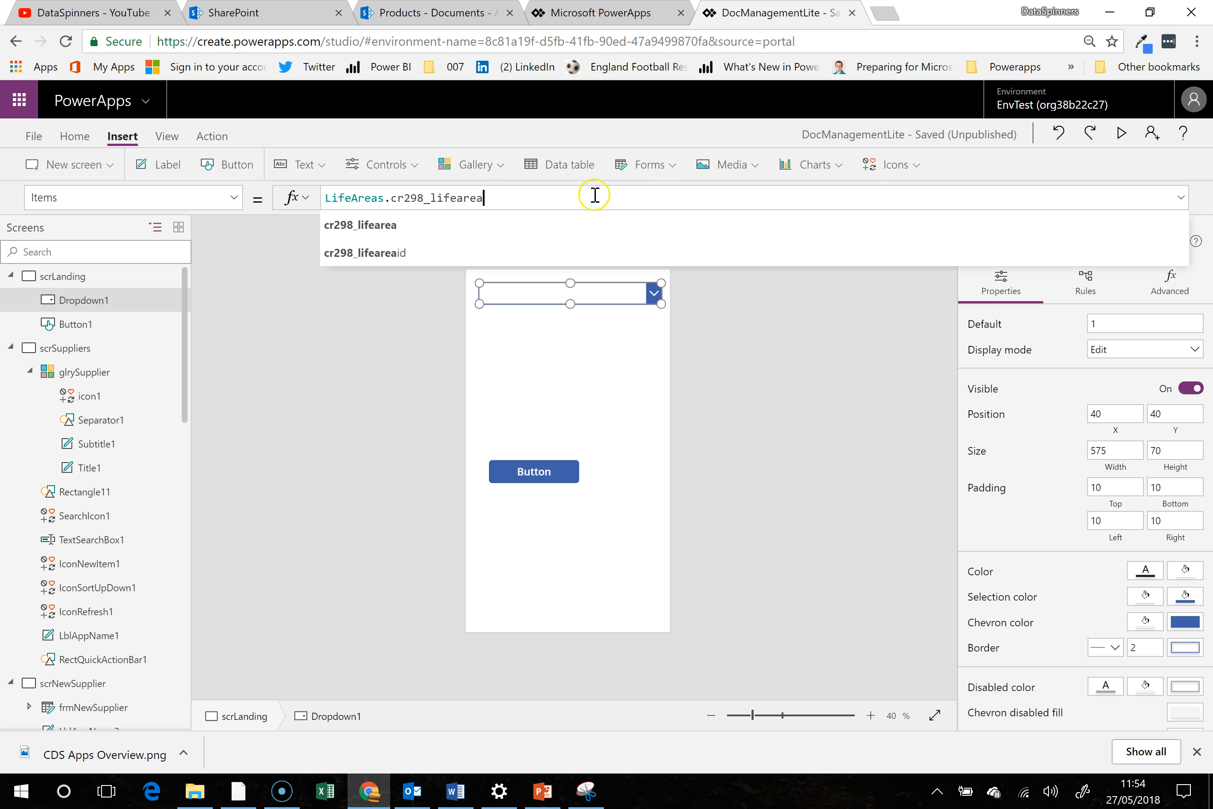
{"action": "left_click", "coordinate": [555, 331]}
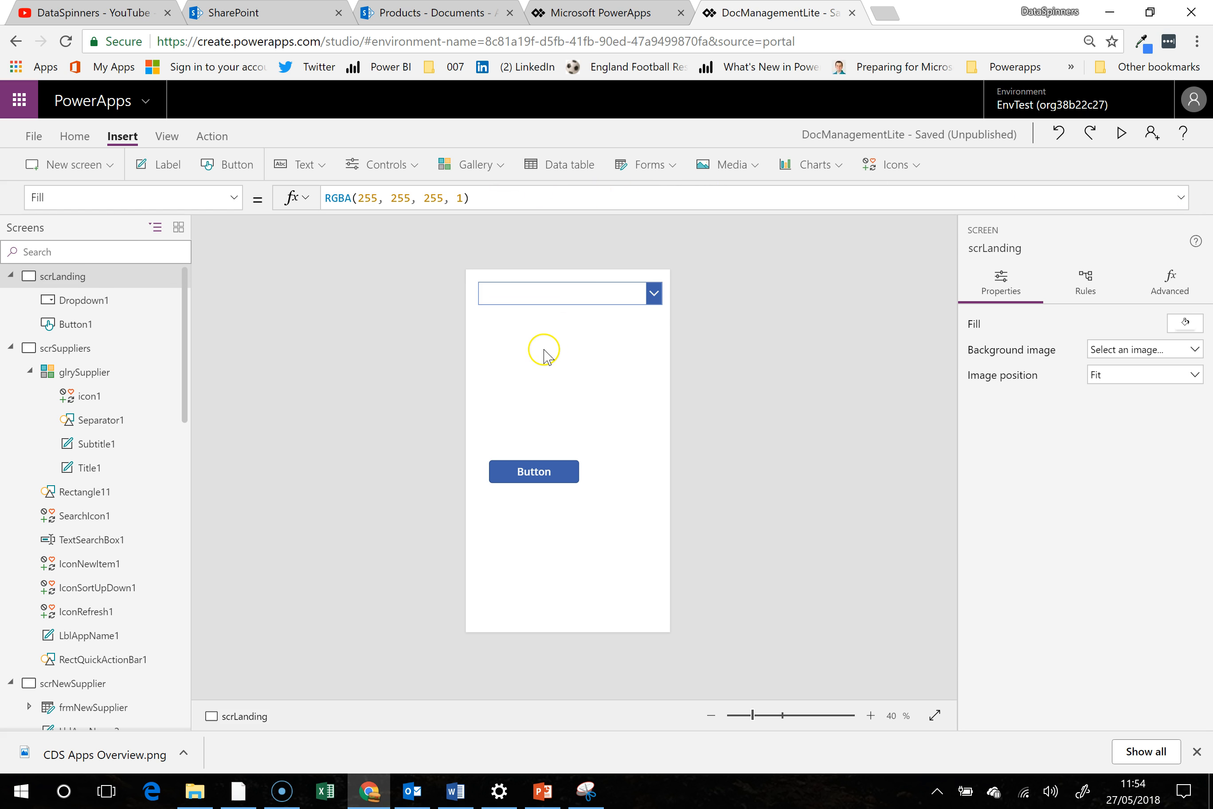
- Move the drop-down above the button to about X 65, Y 324 and shrink it to about 401 by 64
{"action": "left_click", "coordinate": [546, 290]}
{"action": "left_click_drag", "start_coordinate": [546, 290], "coordinate": [553, 378]}
{"action": "left_click_drag", "start_coordinate": [669, 372], "coordinate": [614, 374]}
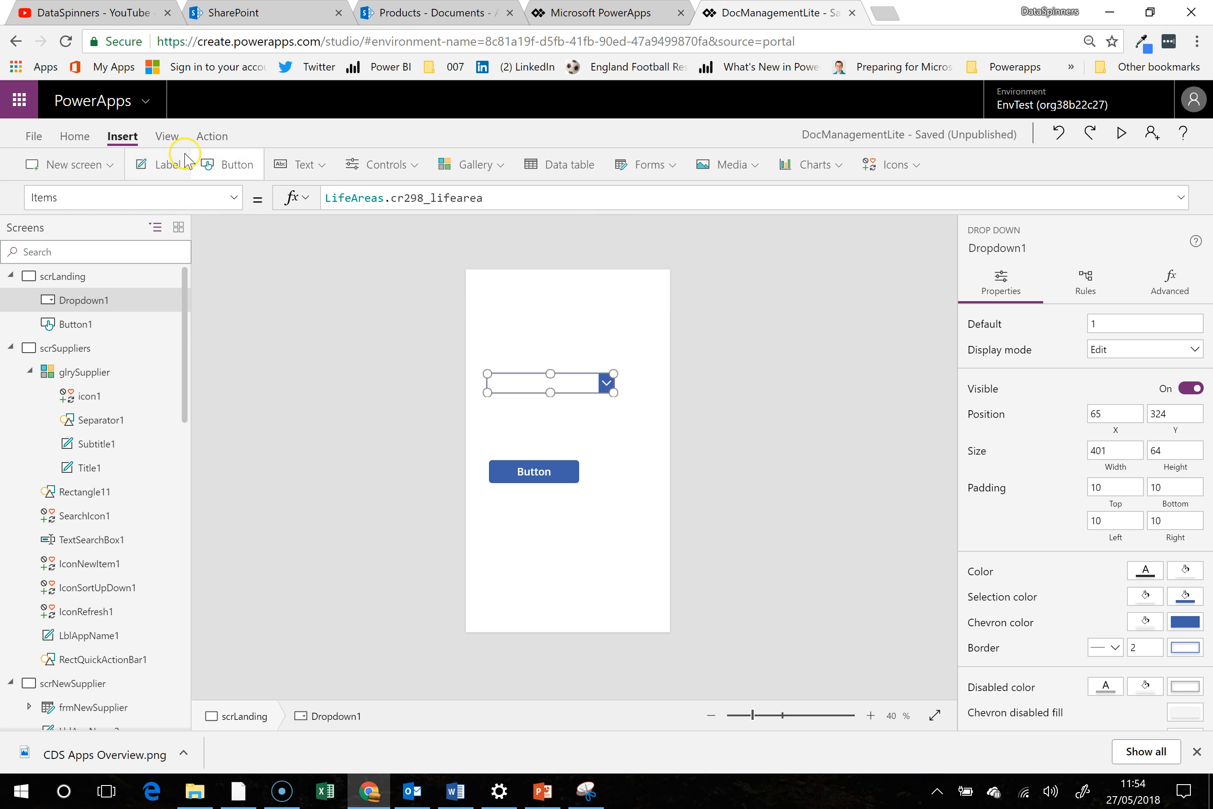
- Refresh the LifeAreas data source
{"action": "left_click", "coordinate": [74, 136]}
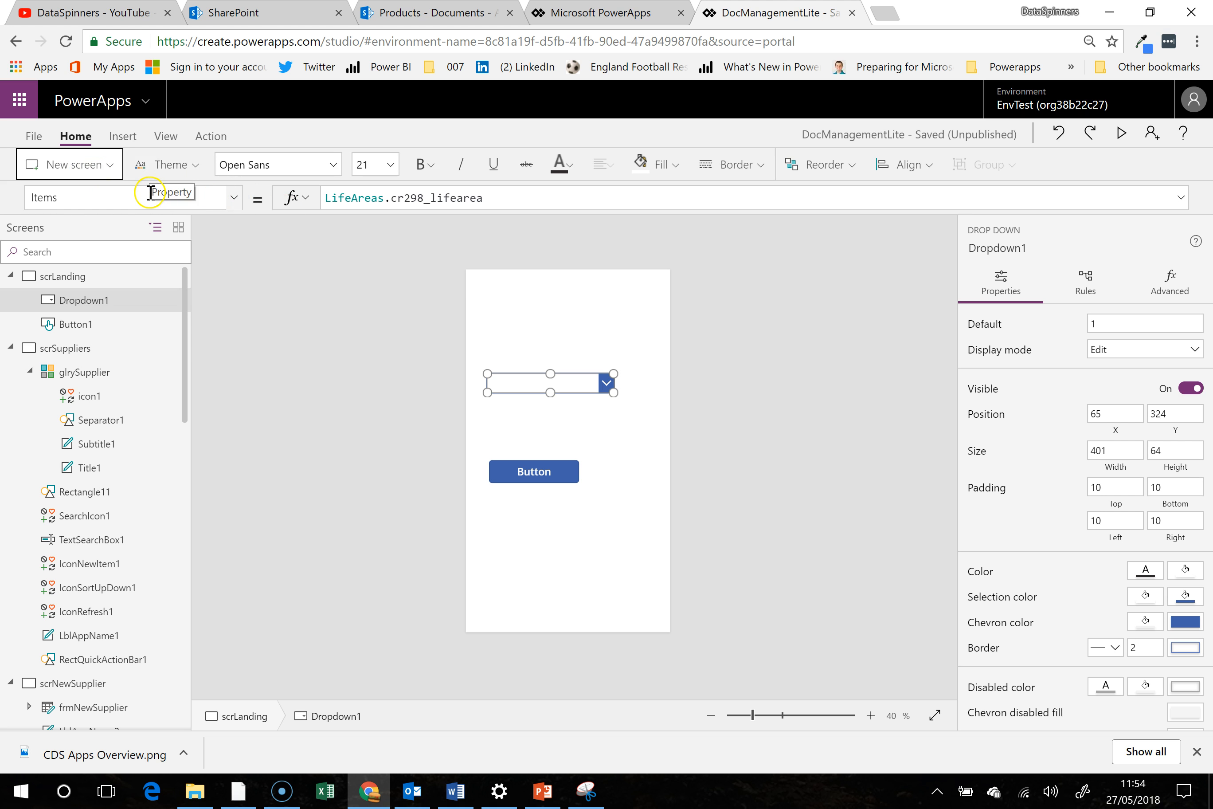
{"action": "left_click", "coordinate": [165, 136]}
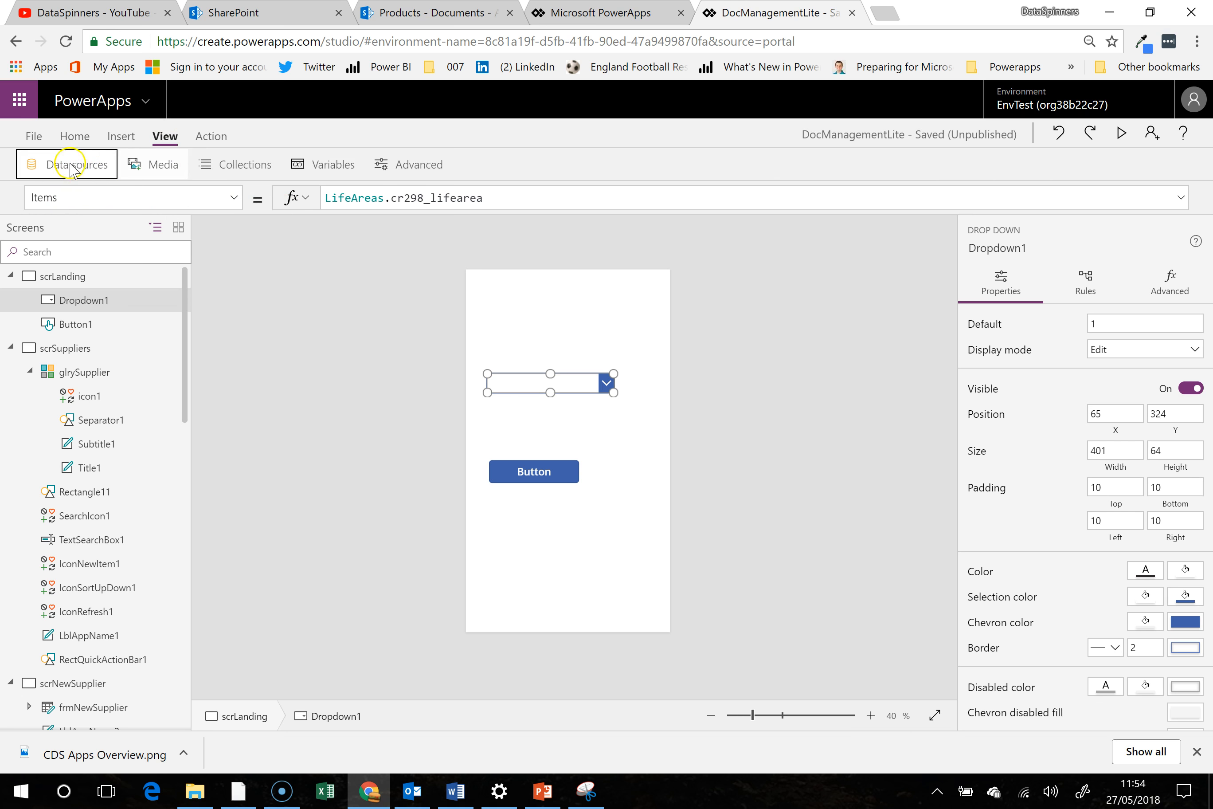
{"action": "left_click", "coordinate": [74, 165]}
{"action": "left_click", "coordinate": [928, 356]}
{"action": "left_click", "coordinate": [869, 383]}
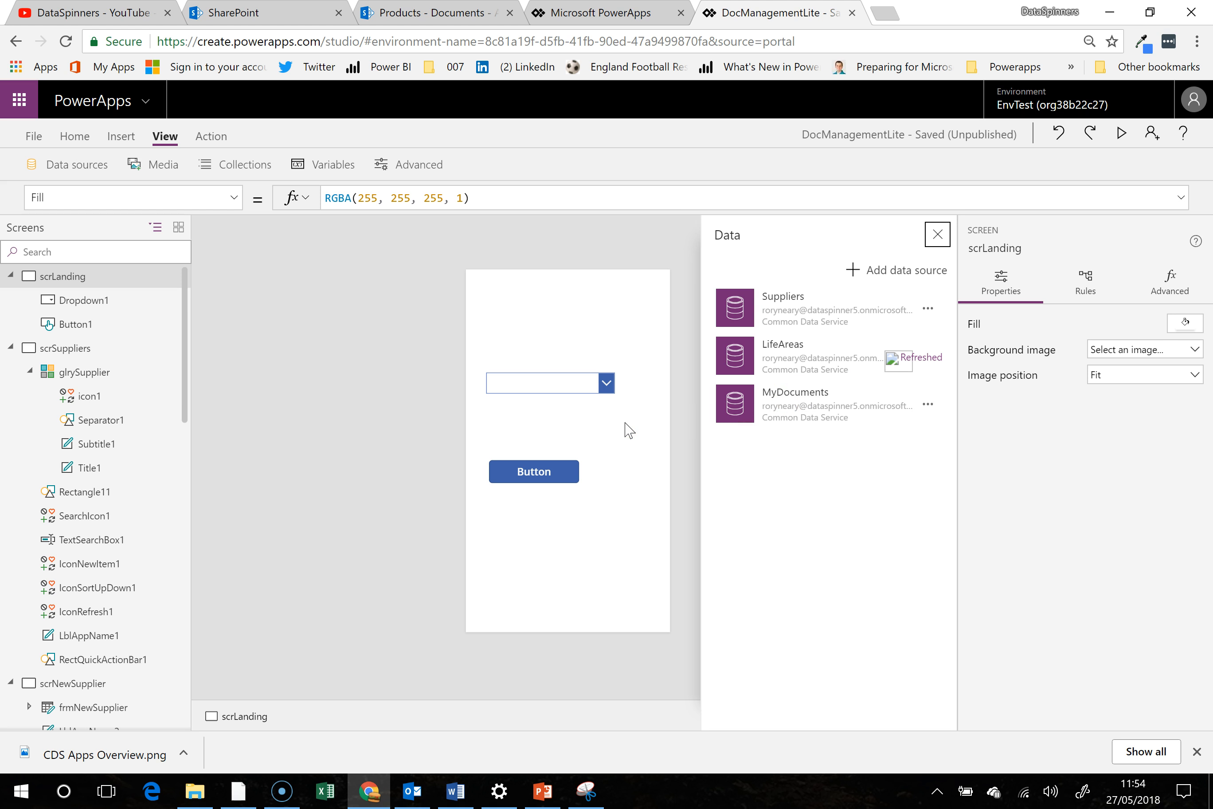
- Recheck the drop-down's list and Items formula, including a preview run of the app
{"action": "left_click", "coordinate": [606, 391]}
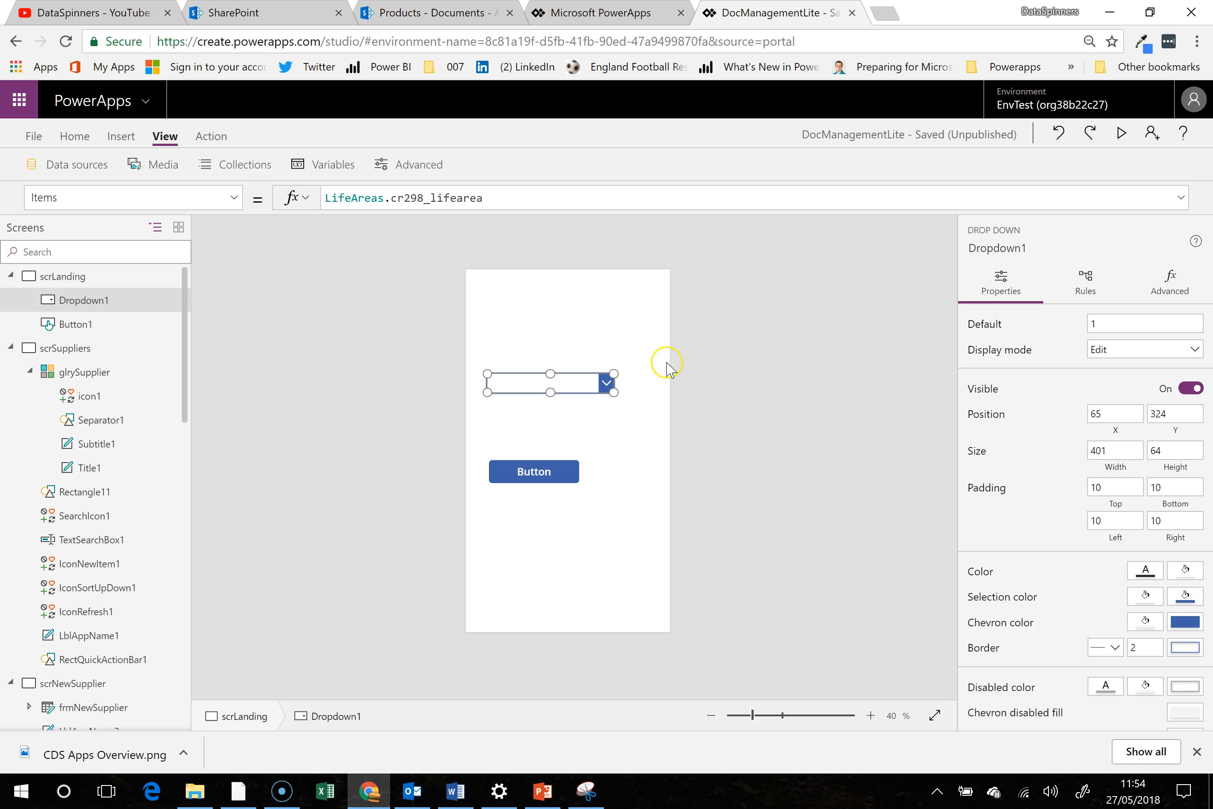
{"action": "left_click", "coordinate": [610, 343]}
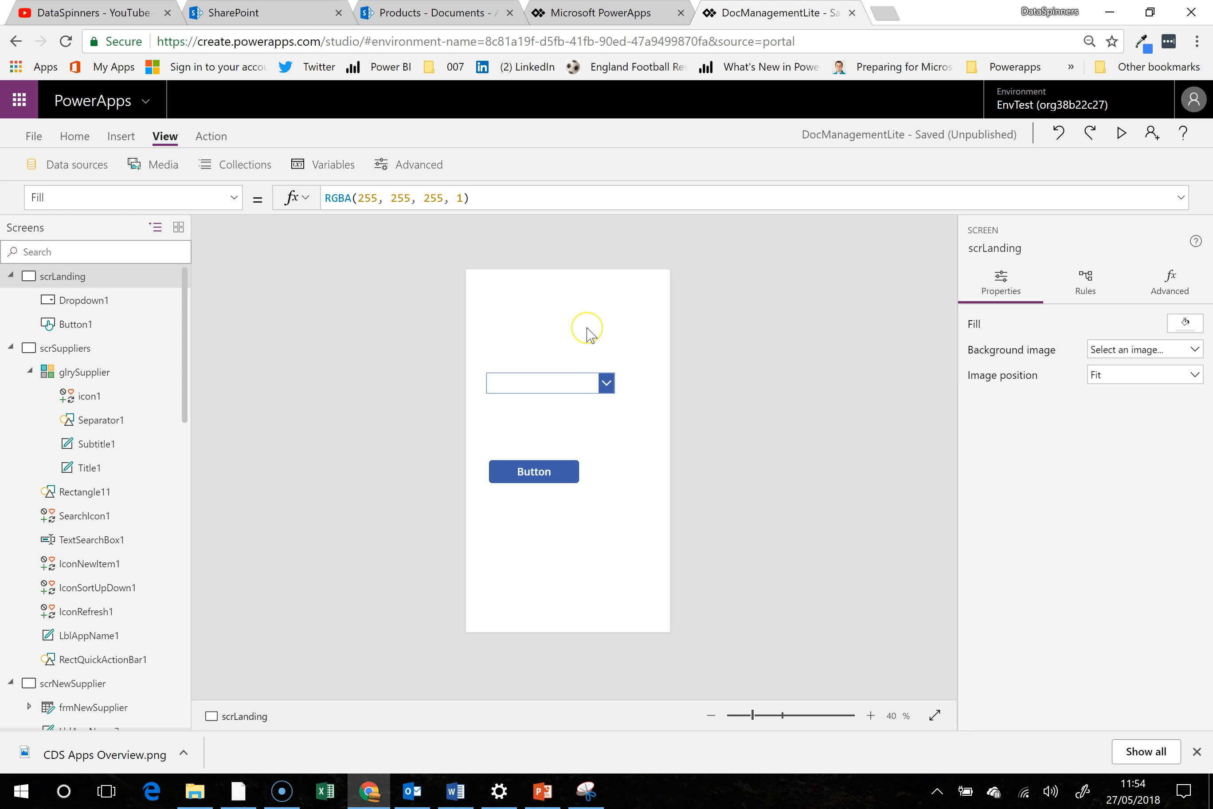
{"action": "left_click", "coordinate": [551, 383]}
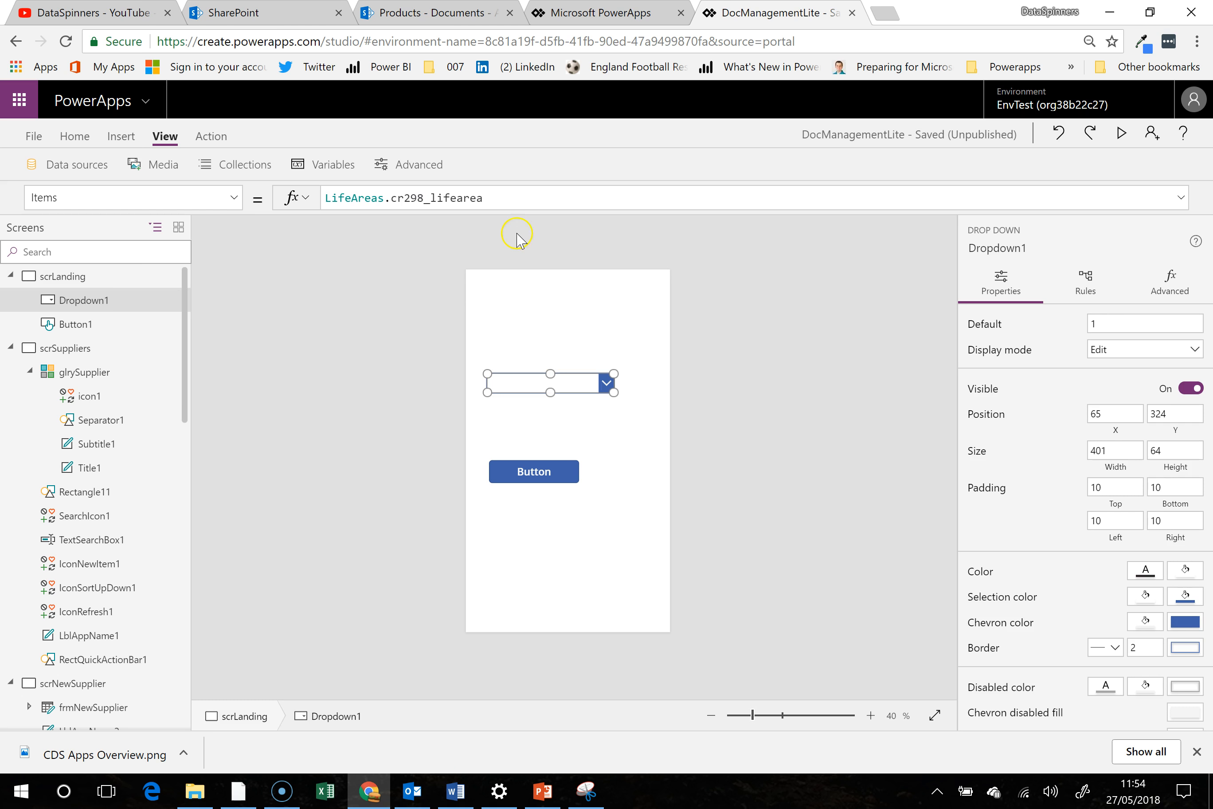
{"action": "left_click", "coordinate": [509, 198]}
{"action": "left_click", "coordinate": [1118, 137]}
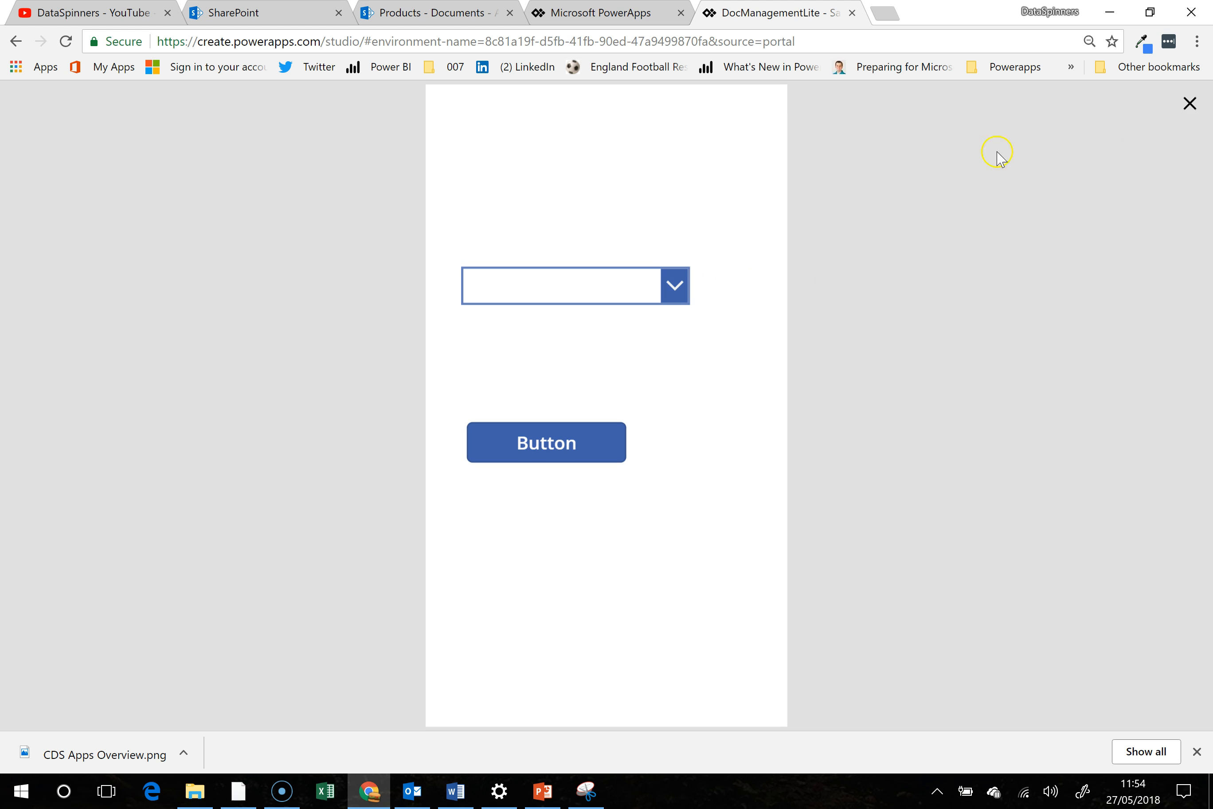
{"action": "left_click", "coordinate": [1190, 103]}
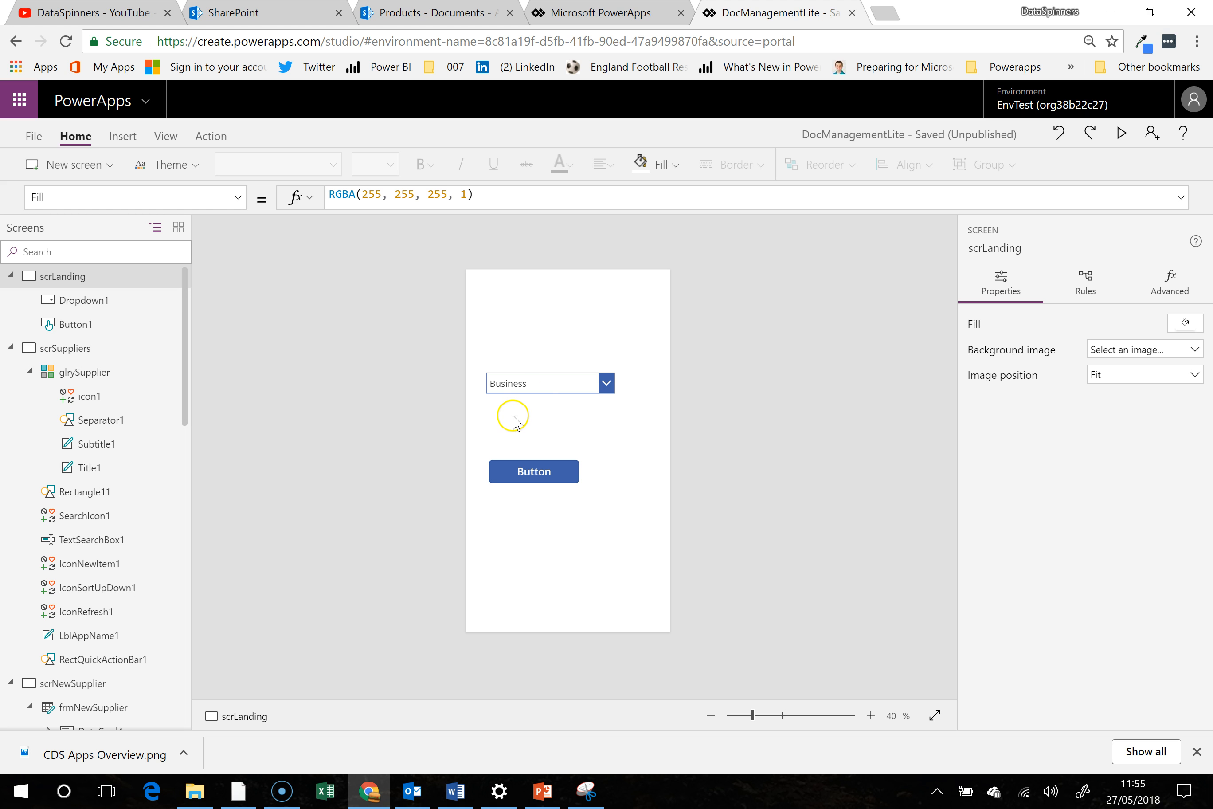
- Check the drop-down's list of life areas and move the control to about X 78, Y 480, just above the button
{"action": "left_click", "coordinate": [605, 384]}
{"action": "left_click", "coordinate": [606, 386]}
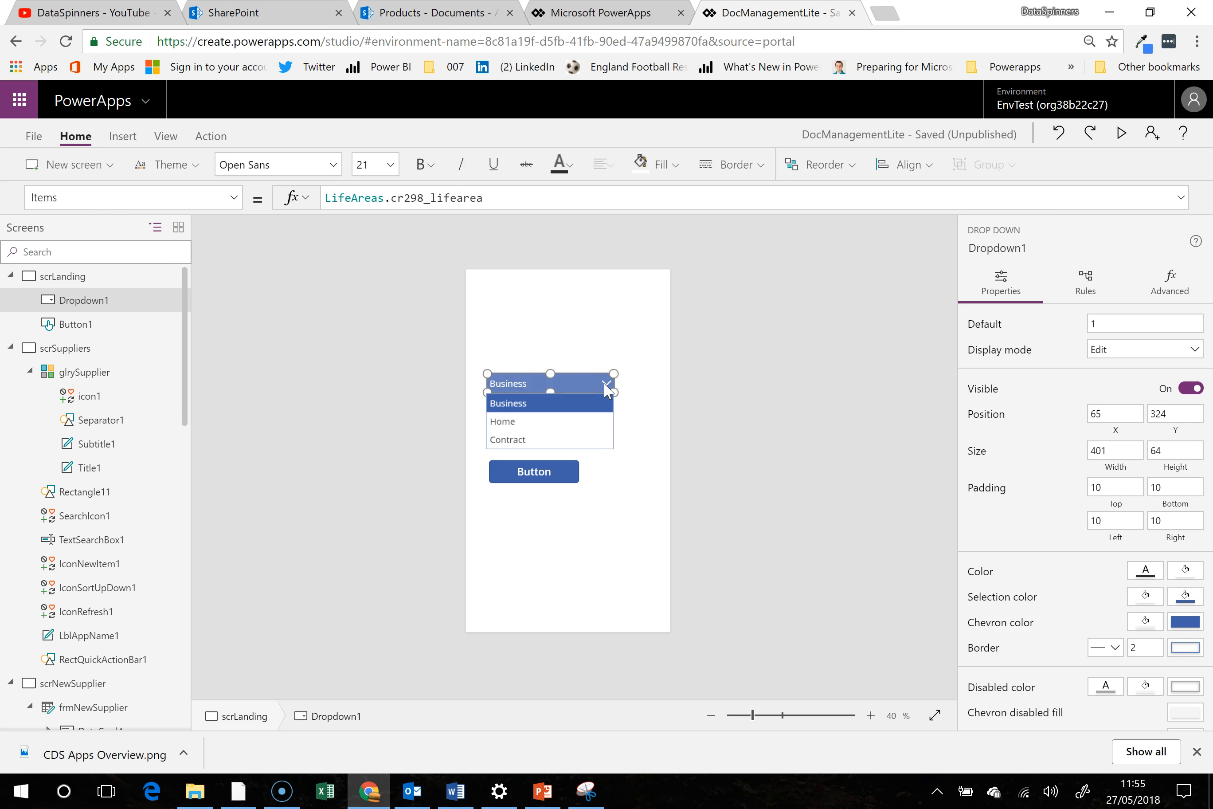
{"action": "left_click", "coordinate": [606, 388]}
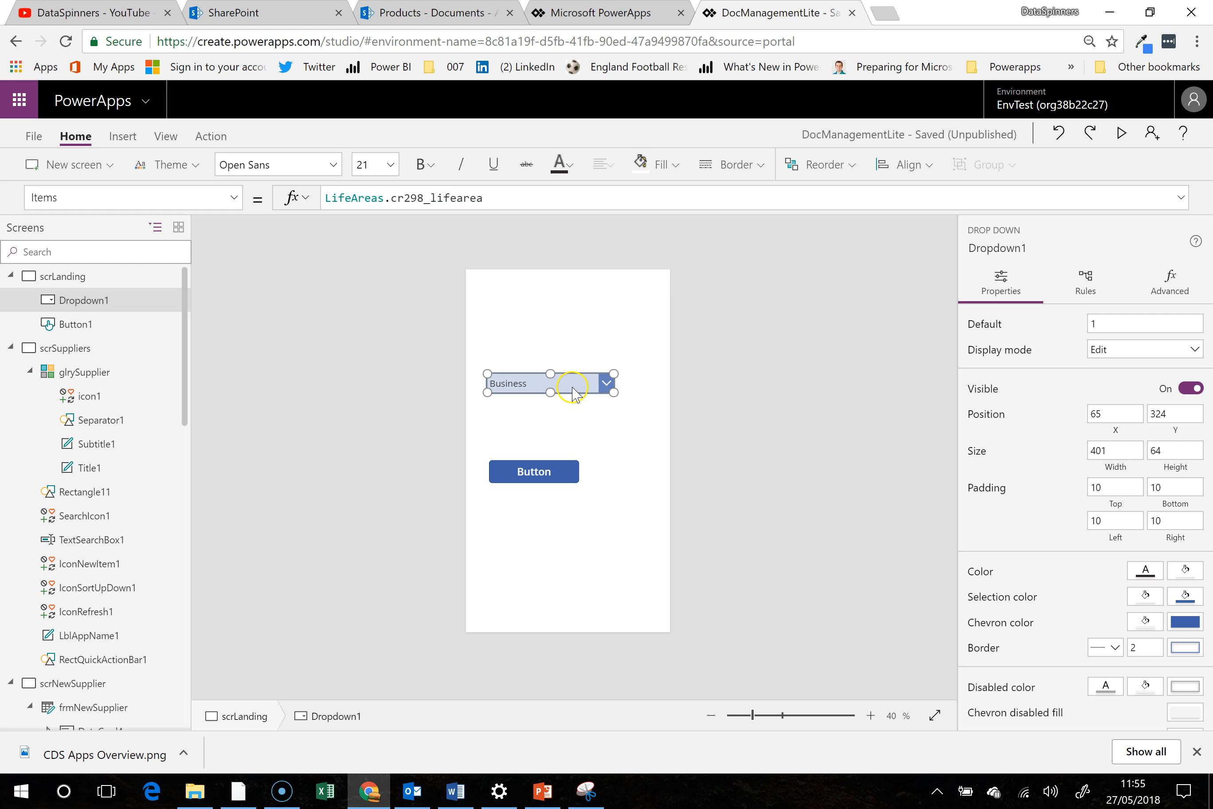
{"action": "left_click_drag", "start_coordinate": [562, 372], "coordinate": [570, 421]}
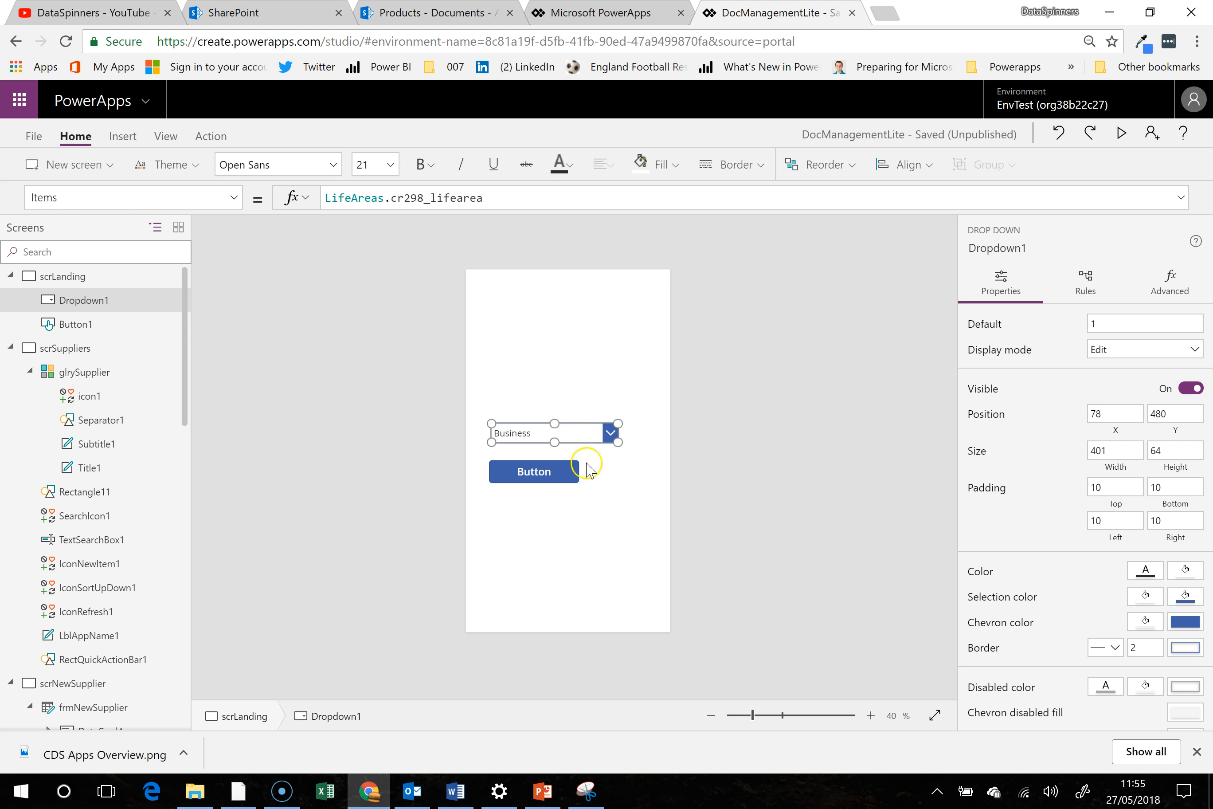
- Begin the button's OnSelect formula with Set(GVLifeArea, in place of the default value
{"action": "left_click", "coordinate": [542, 480]}
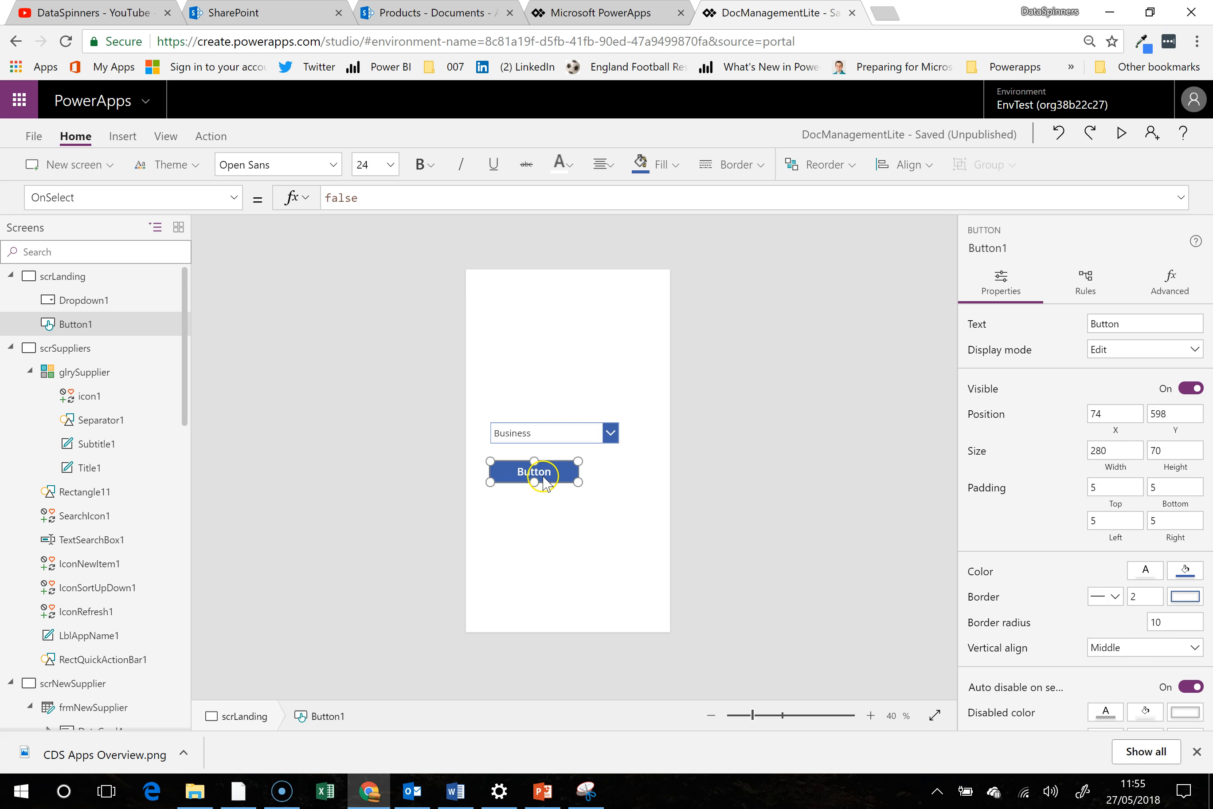
{"action": "double_click", "coordinate": [396, 200]}
{"action": "type", "text": "Set(GVLifeA"}
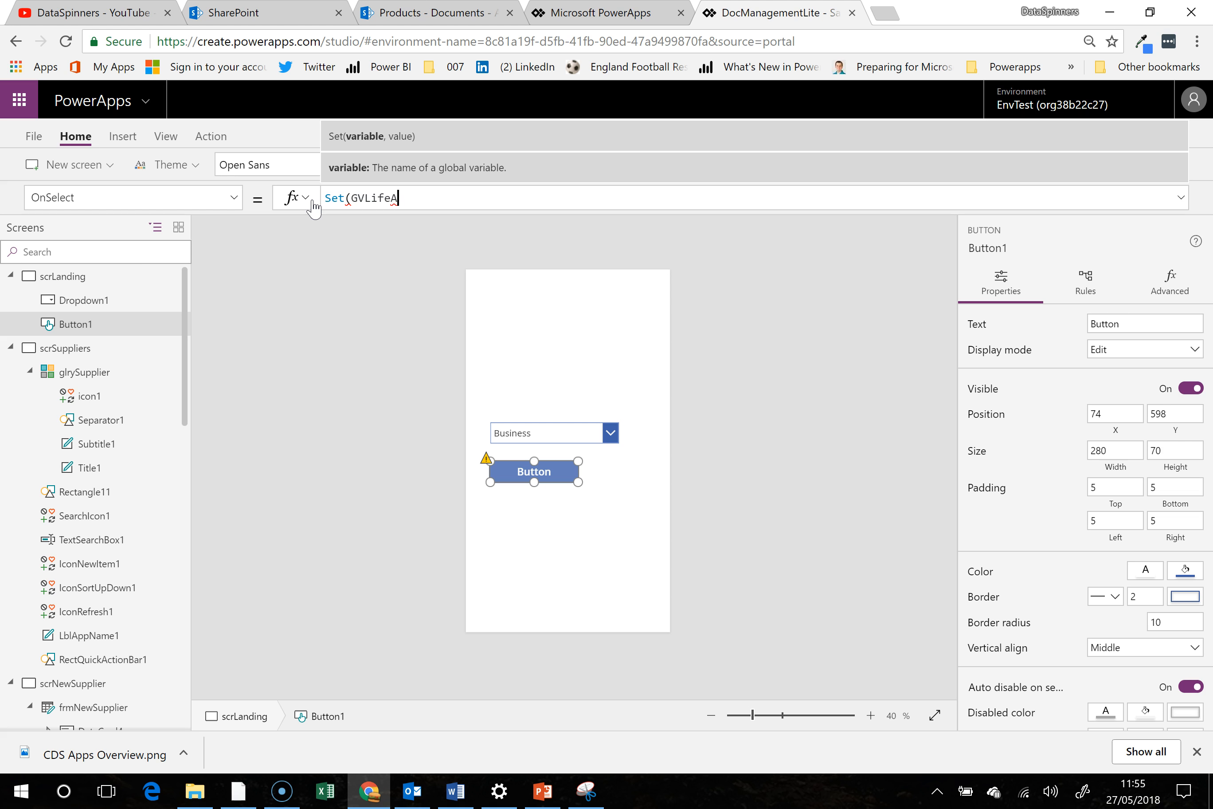
{"action": "type", "text": "rea,"}
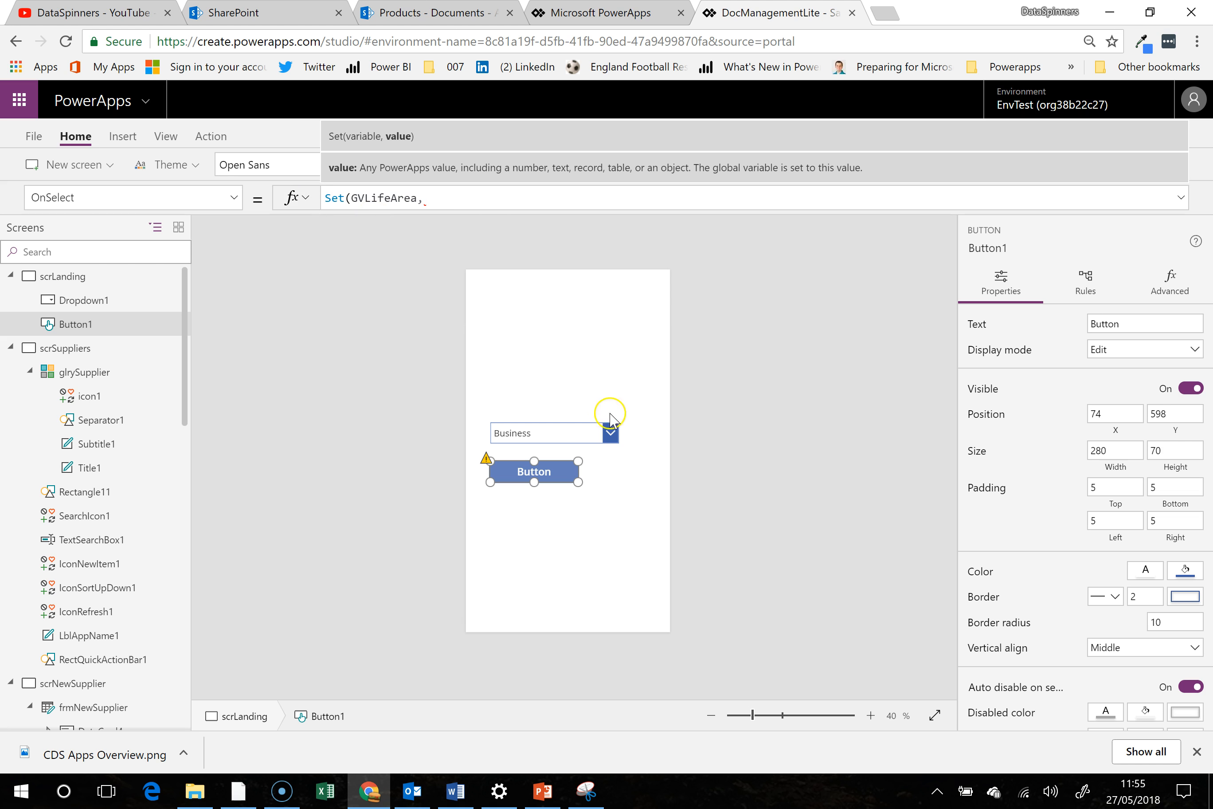
- Rename the drop-down control as ddLifeArea
{"action": "left_click", "coordinate": [577, 437]}
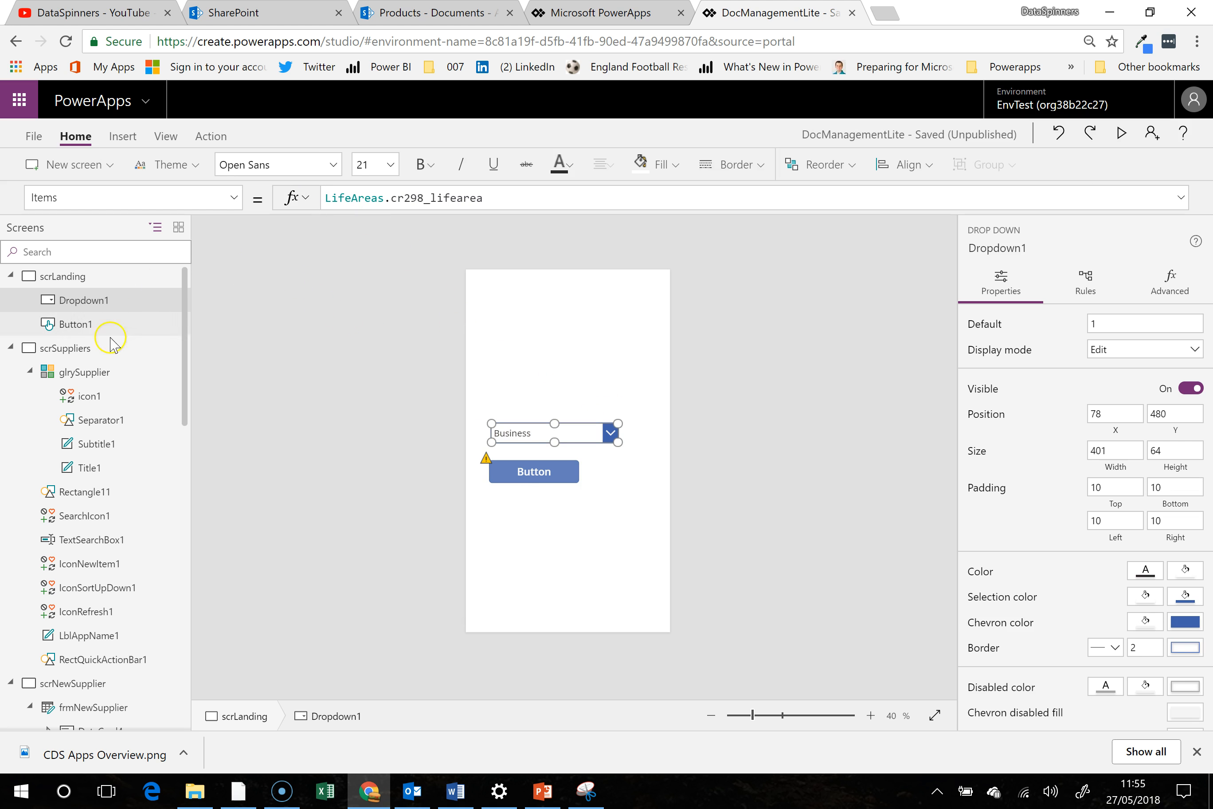
{"action": "left_click", "coordinate": [166, 301]}
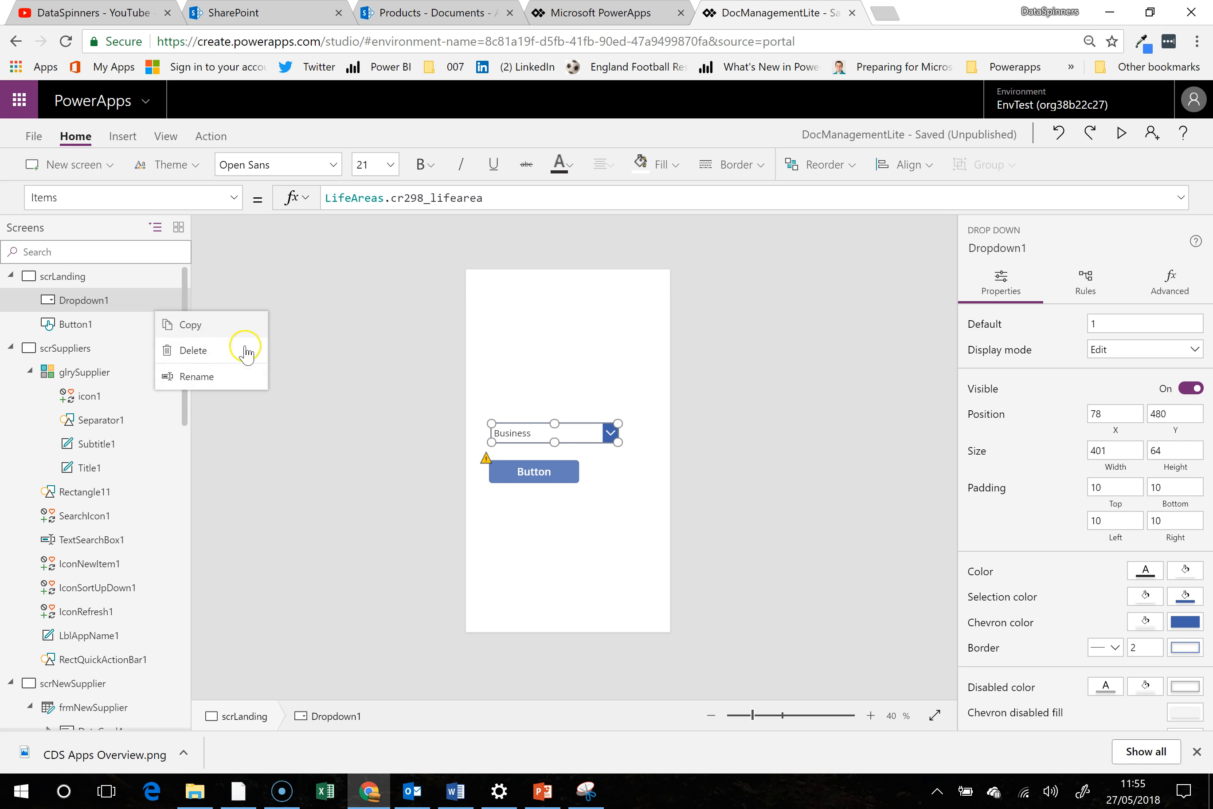
{"action": "left_click", "coordinate": [228, 371]}
{"action": "type", "text": "ddLifeArea"}
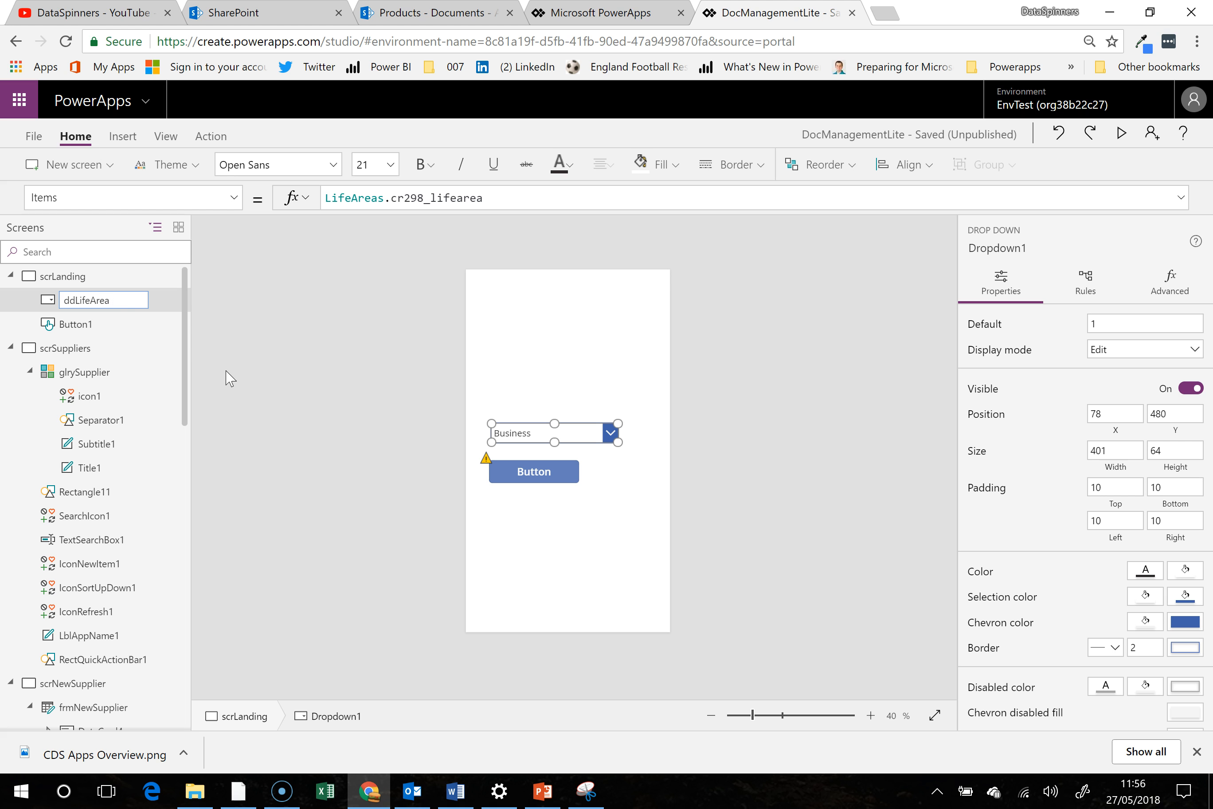
- Finish renaming the drop-down as ddLifeAreaLanding and complete the button's OnSelect formula as Set(GVLifeArea,ddLifeAreaLanding.Selected.Value)
{"action": "key", "text": "Return"}
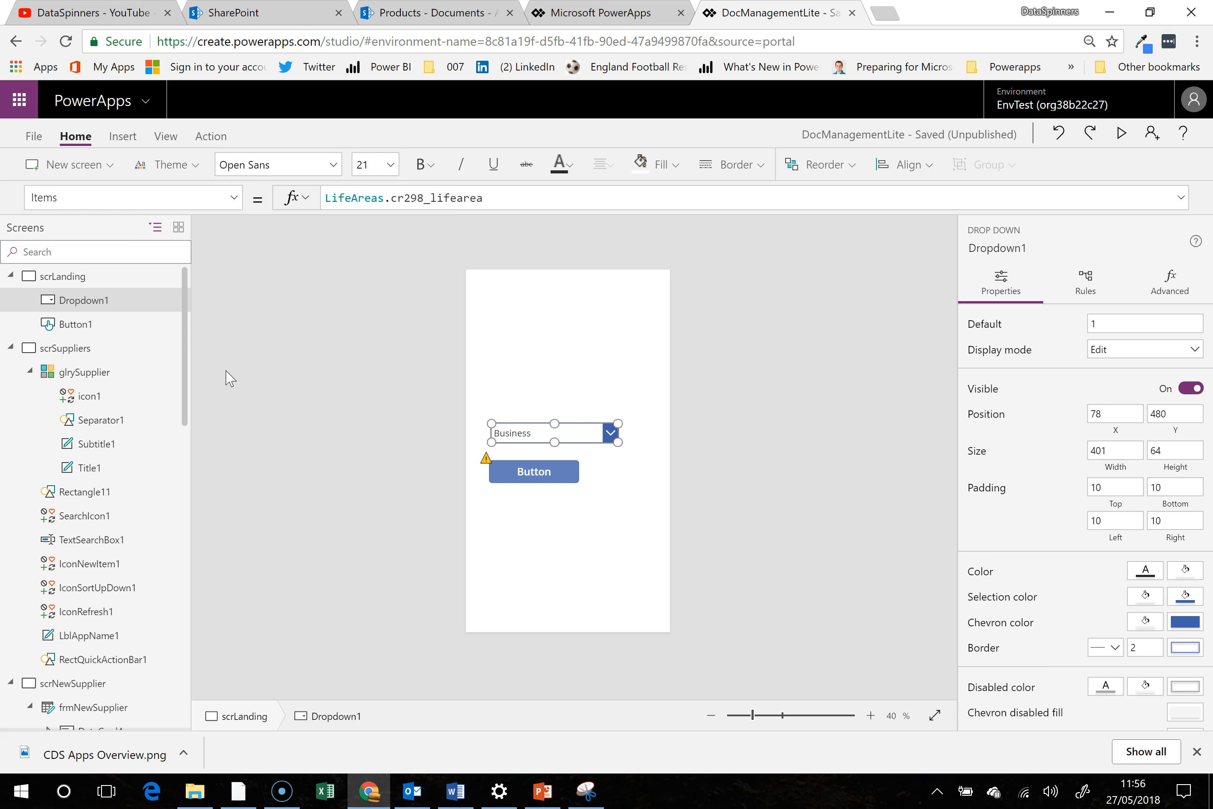
{"action": "left_click", "coordinate": [499, 469]}
{"action": "left_click", "coordinate": [421, 200]}
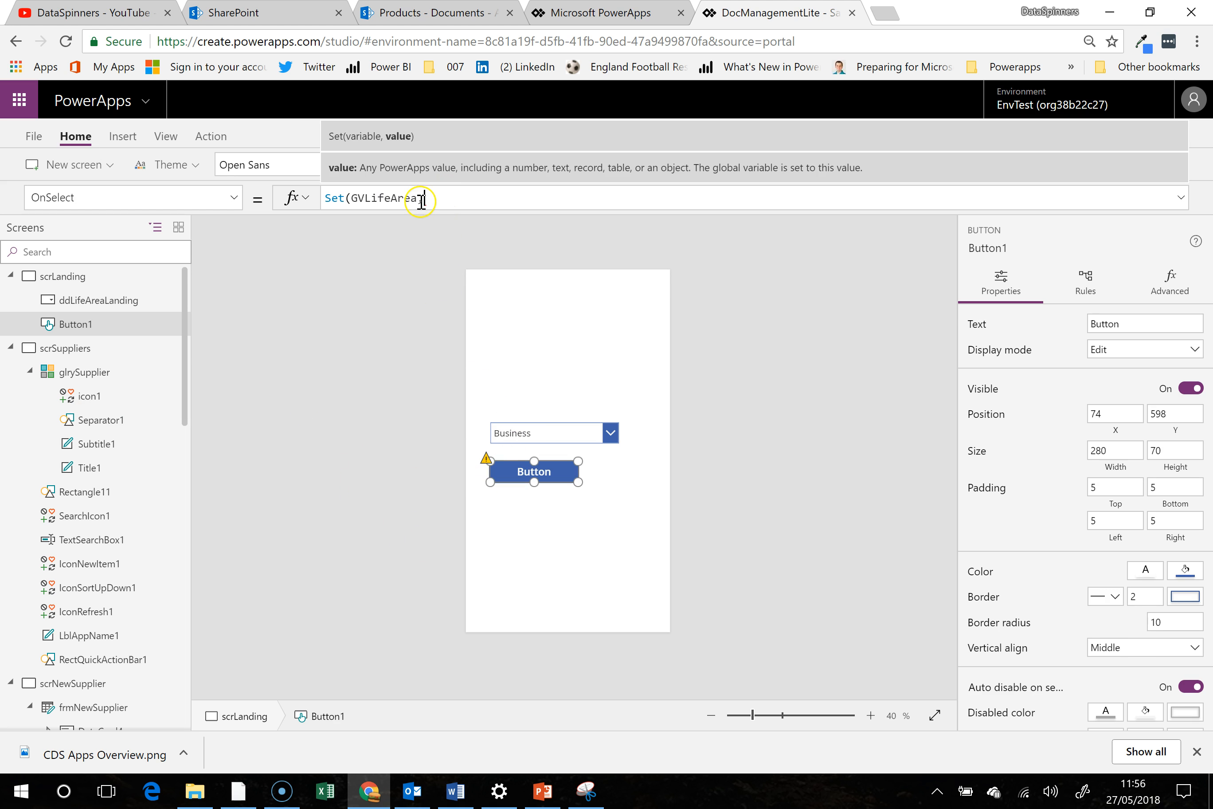
{"action": "type", "text": "Life"}
{"action": "key", "text": "Down"}
{"action": "key", "text": "Tab"}
{"action": "type", "text": ".sele"}
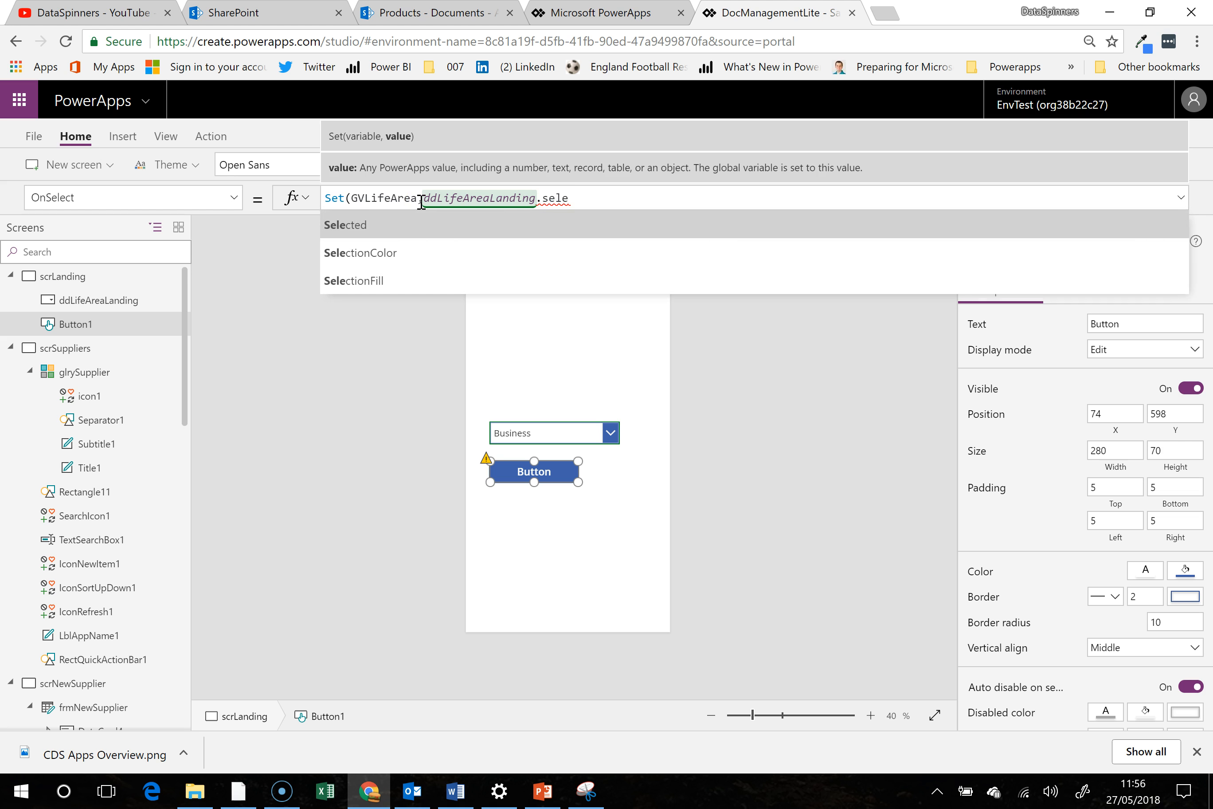
{"action": "key", "text": "Tab"}
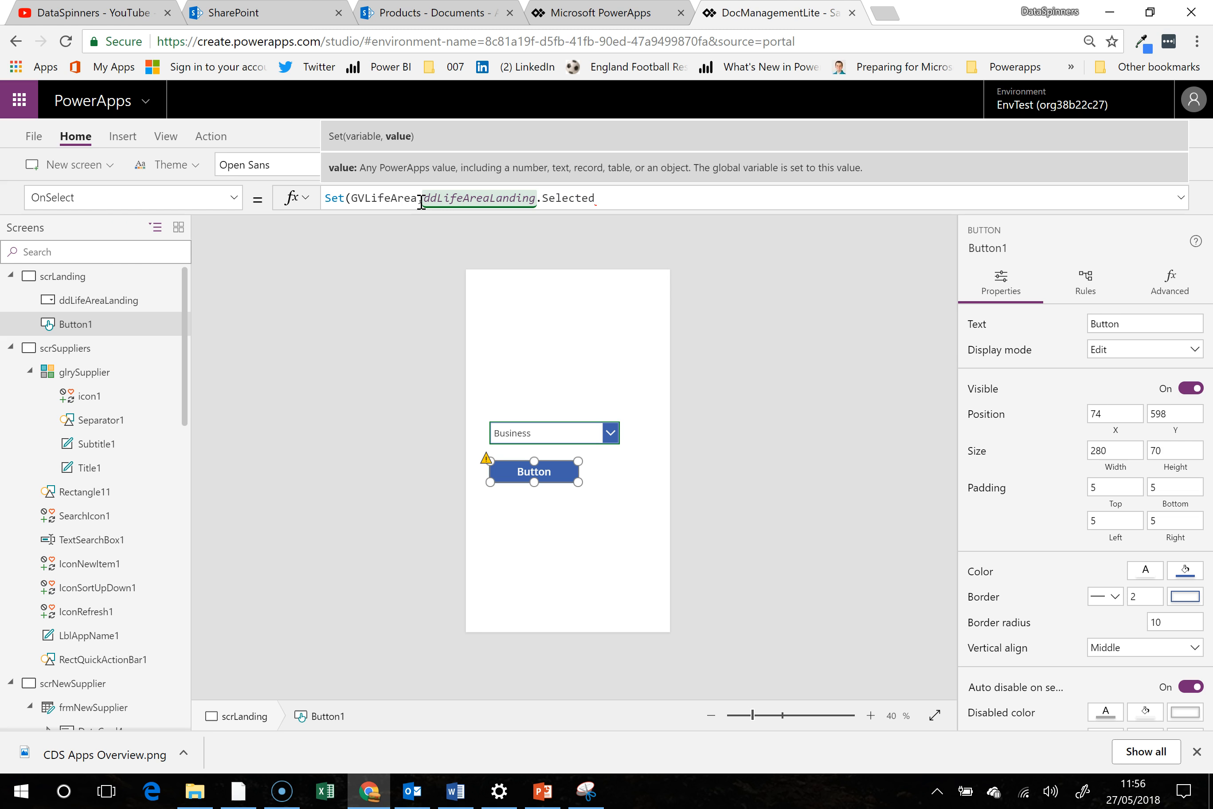
{"action": "type", "text": ".v"}
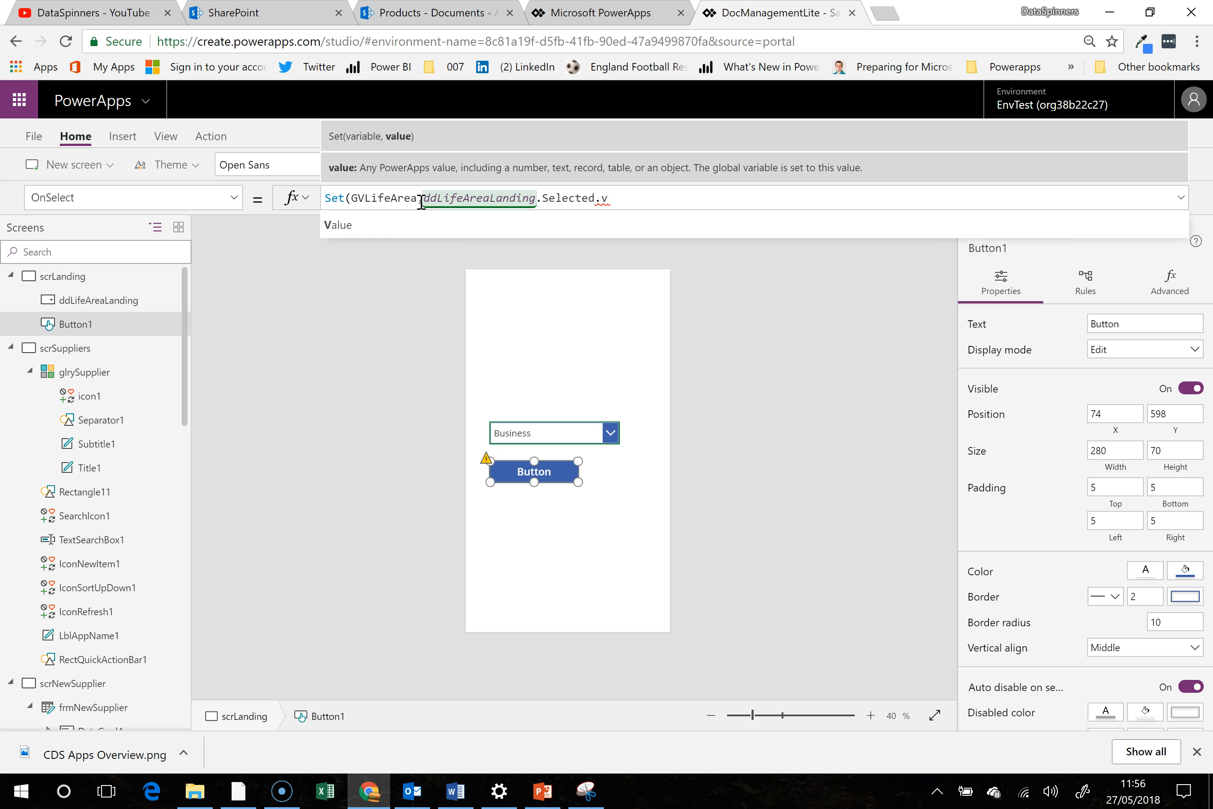
{"action": "left_click", "coordinate": [425, 223]}
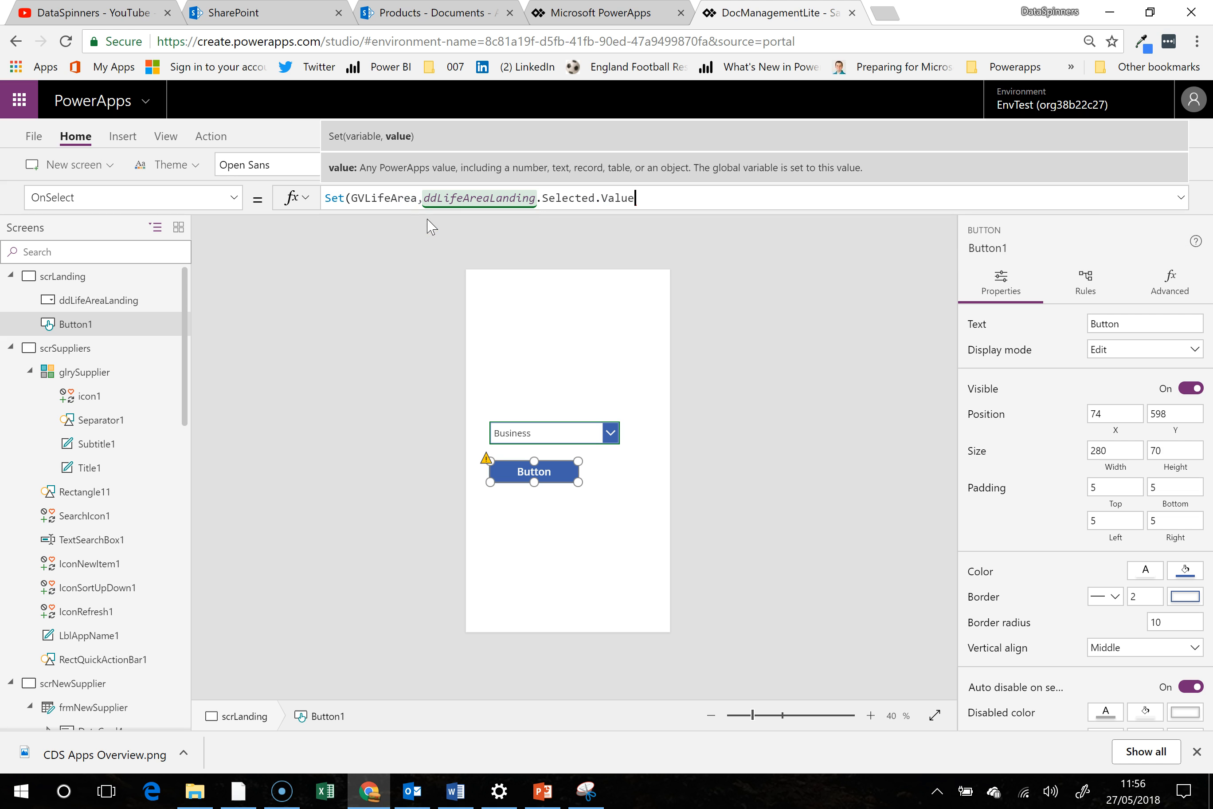
{"action": "type", "text": ")"}
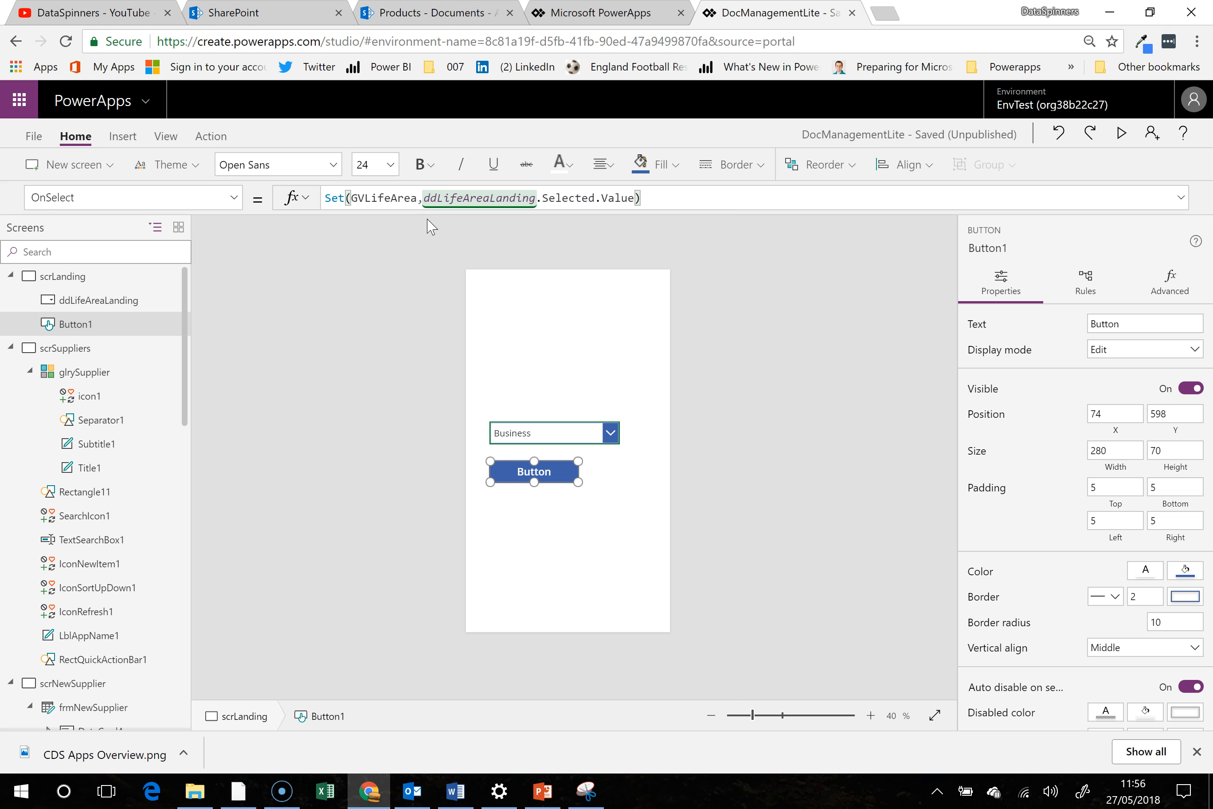
{"action": "left_click", "coordinate": [585, 519]}
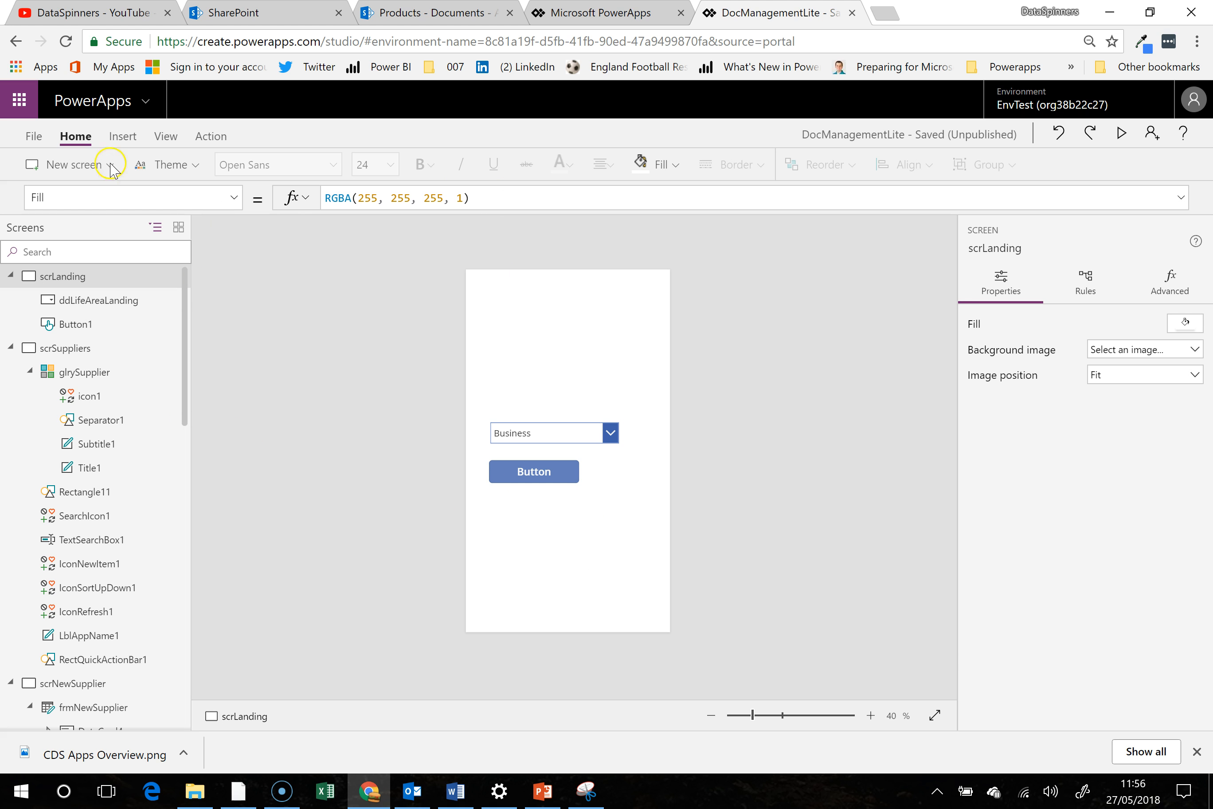
- Insert a text label on scrLanding and set its Text property to the GVLifeArea variable
{"action": "left_click", "coordinate": [123, 135]}
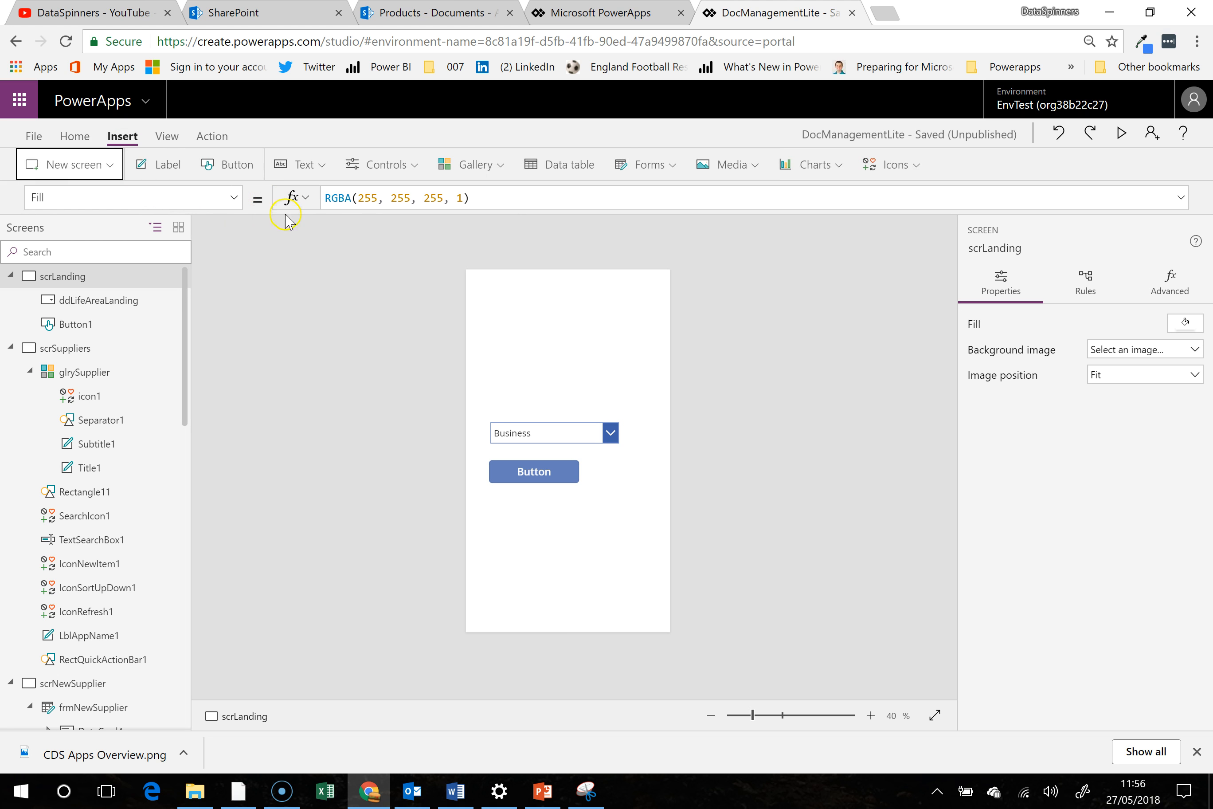
{"action": "left_click", "coordinate": [300, 165]}
{"action": "left_click", "coordinate": [311, 197]}
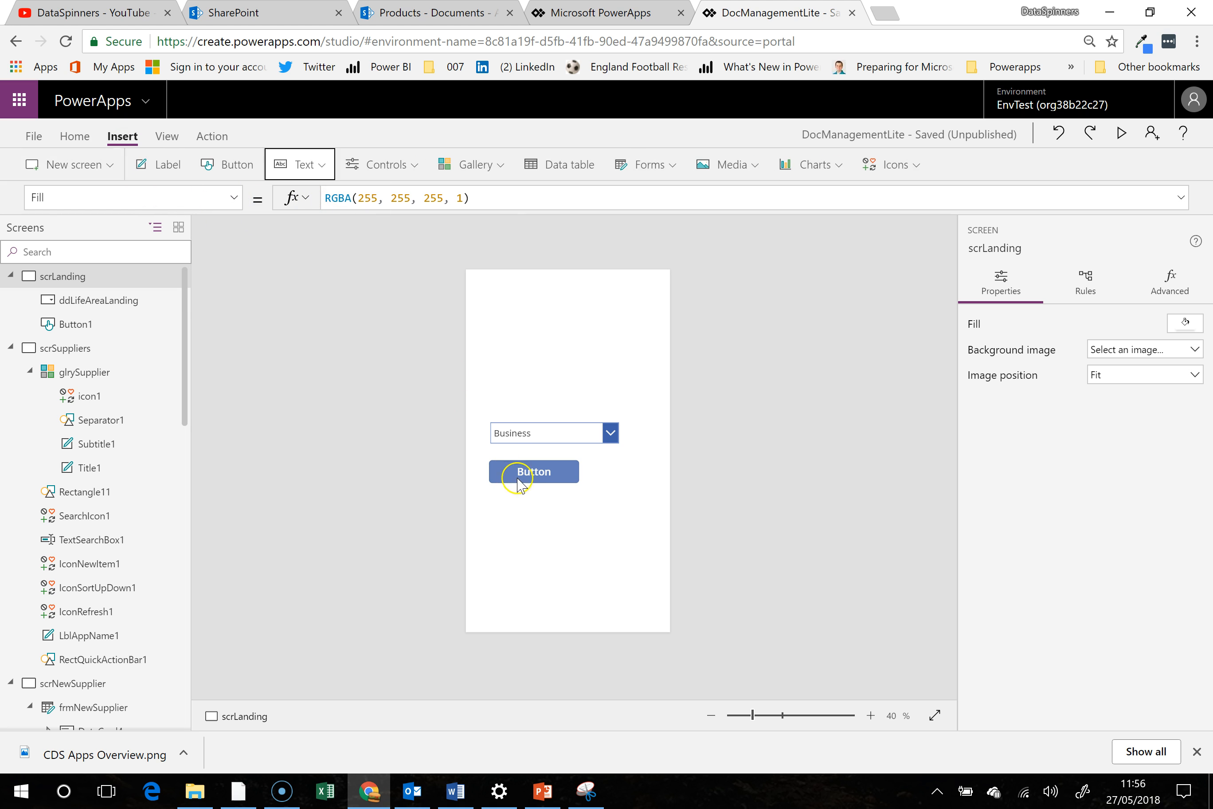
{"action": "left_click", "coordinate": [359, 198]}
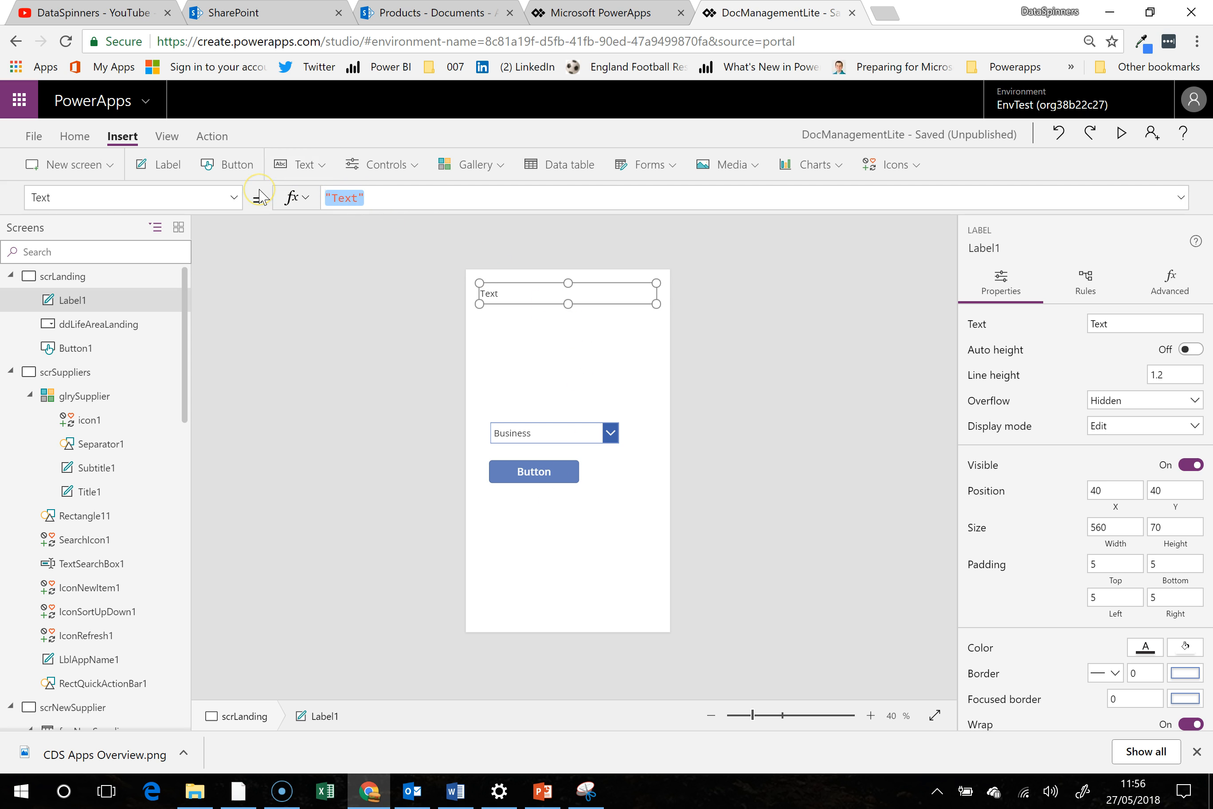
{"action": "type", "text": "gvli"}
{"action": "key", "text": "Tab"}
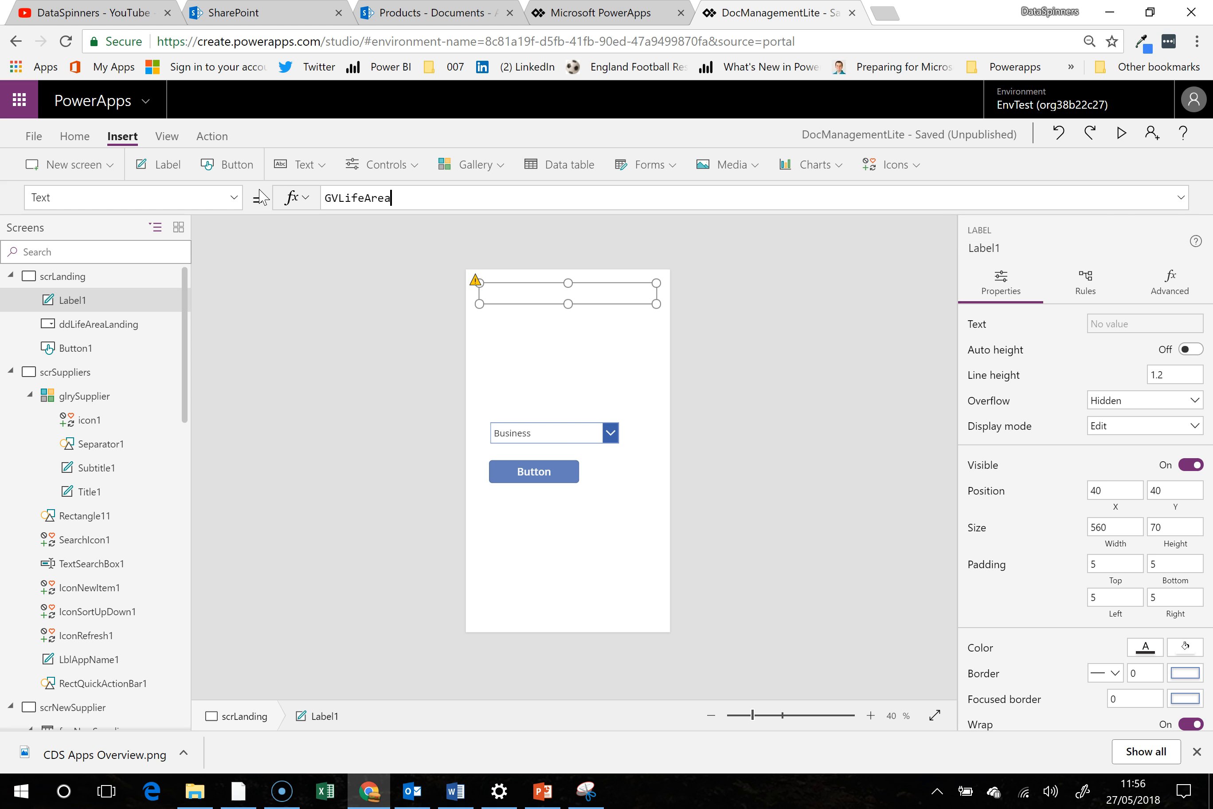
{"action": "left_click", "coordinate": [910, 276]}
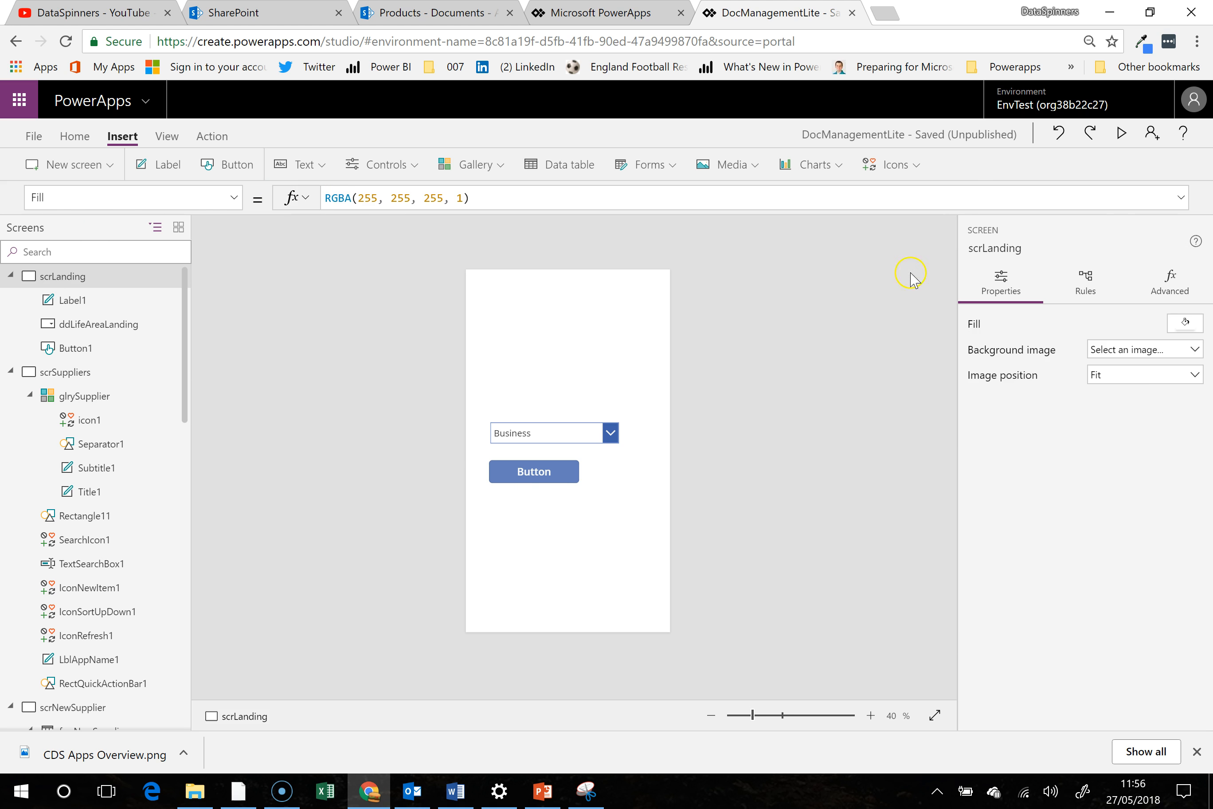
- Preview the app and run the button with Business selected to test the label, closing the preview when done
{"action": "left_click", "coordinate": [1121, 133]}
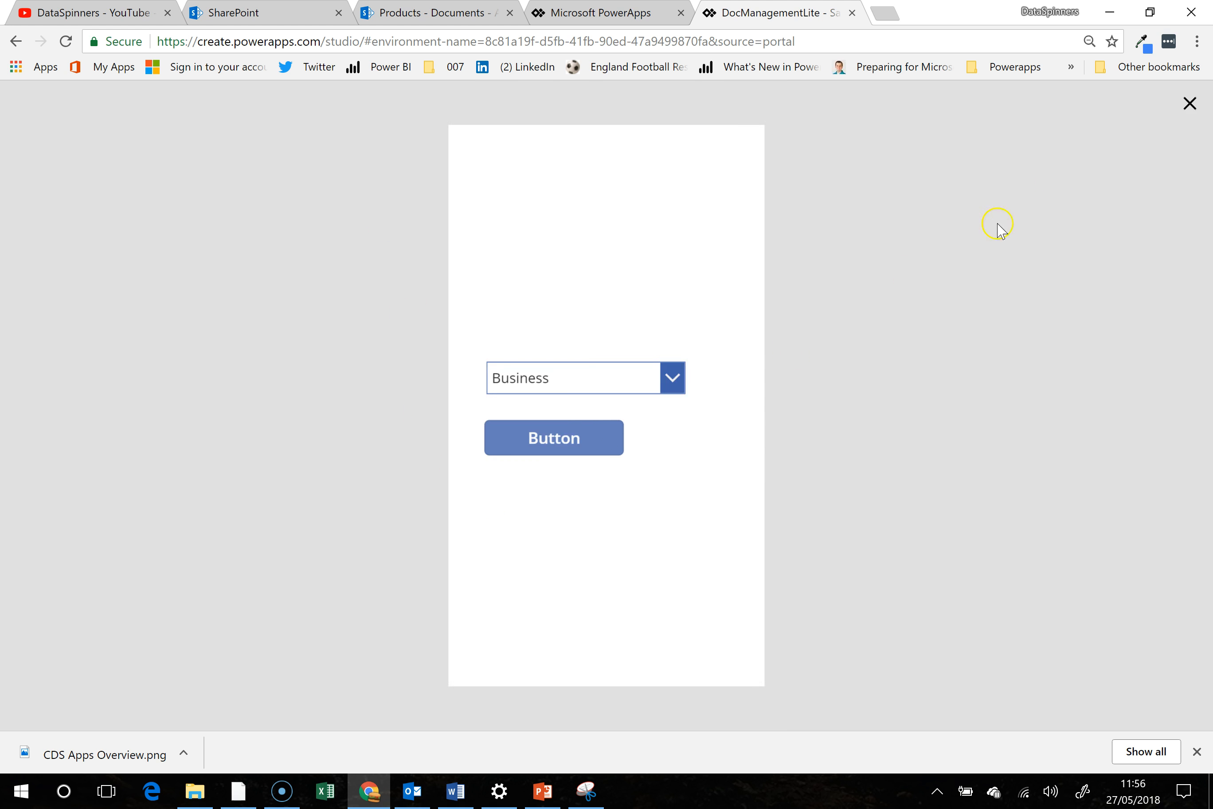
{"action": "left_click", "coordinate": [583, 449]}
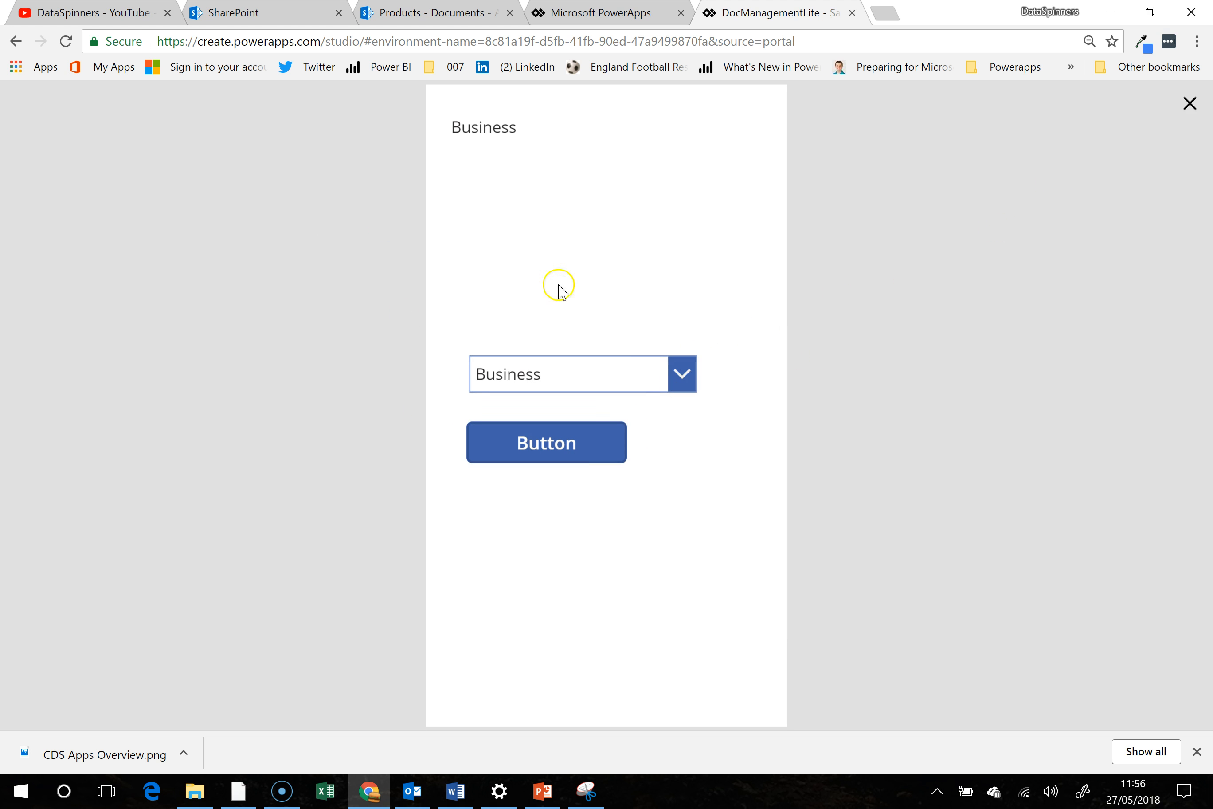
{"action": "left_click", "coordinate": [1192, 104]}
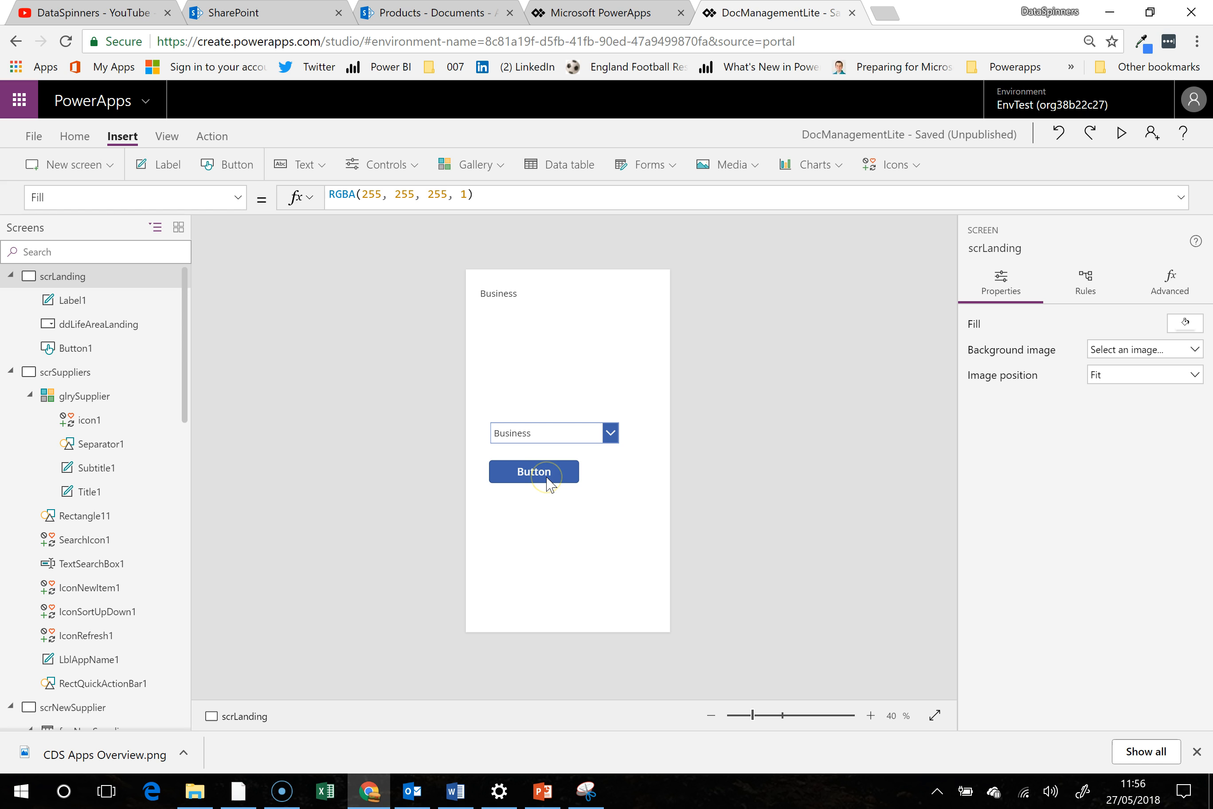
- Widen the button to about 548 at X 52, Y 598, and stretch the drop-down directly above it to match
{"action": "left_click_drag", "start_coordinate": [548, 483], "coordinate": [659, 429]}
{"action": "left_click", "coordinate": [532, 471]}
{"action": "left_click", "coordinate": [555, 440]}
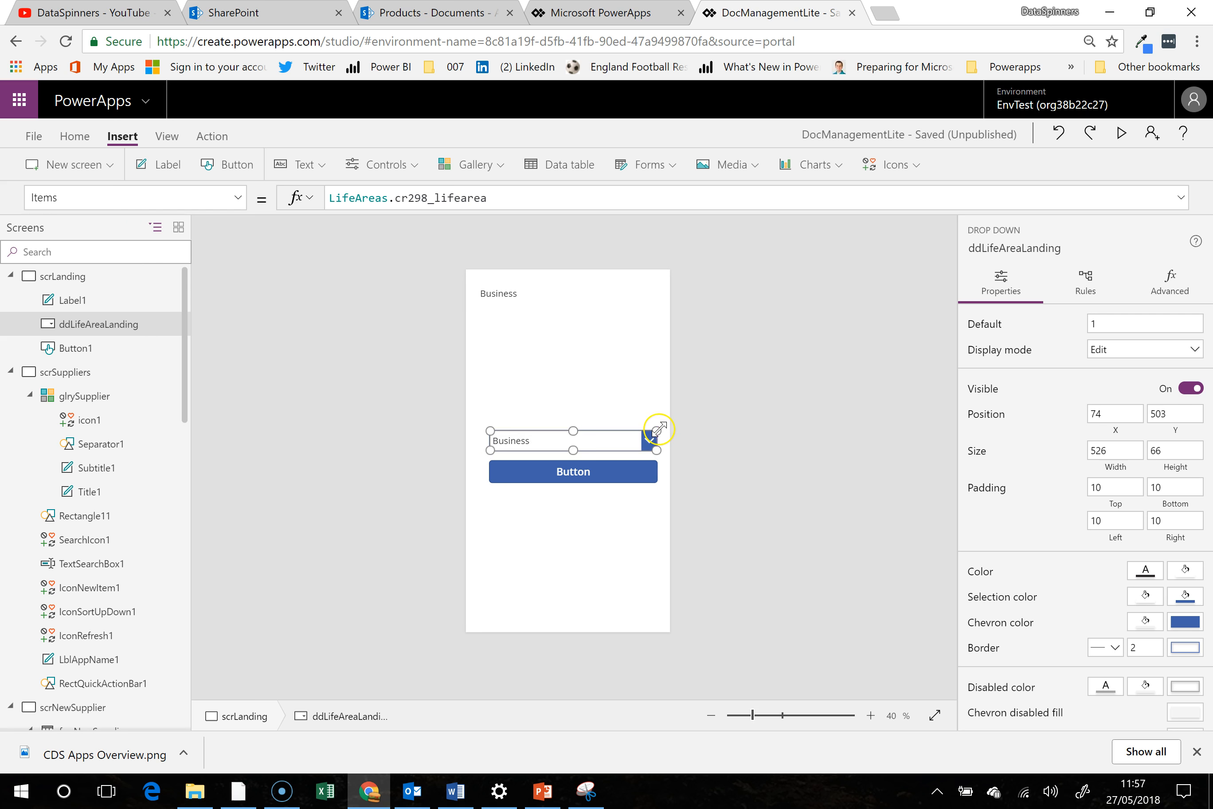
{"action": "mouse_move", "coordinate": [489, 449]}
{"action": "left_mouse_down"}
{"action": "mouse_move", "coordinate": [483, 441]}
{"action": "mouse_move", "coordinate": [486, 460]}
{"action": "left_mouse_up"}
{"action": "left_click", "coordinate": [495, 466]}
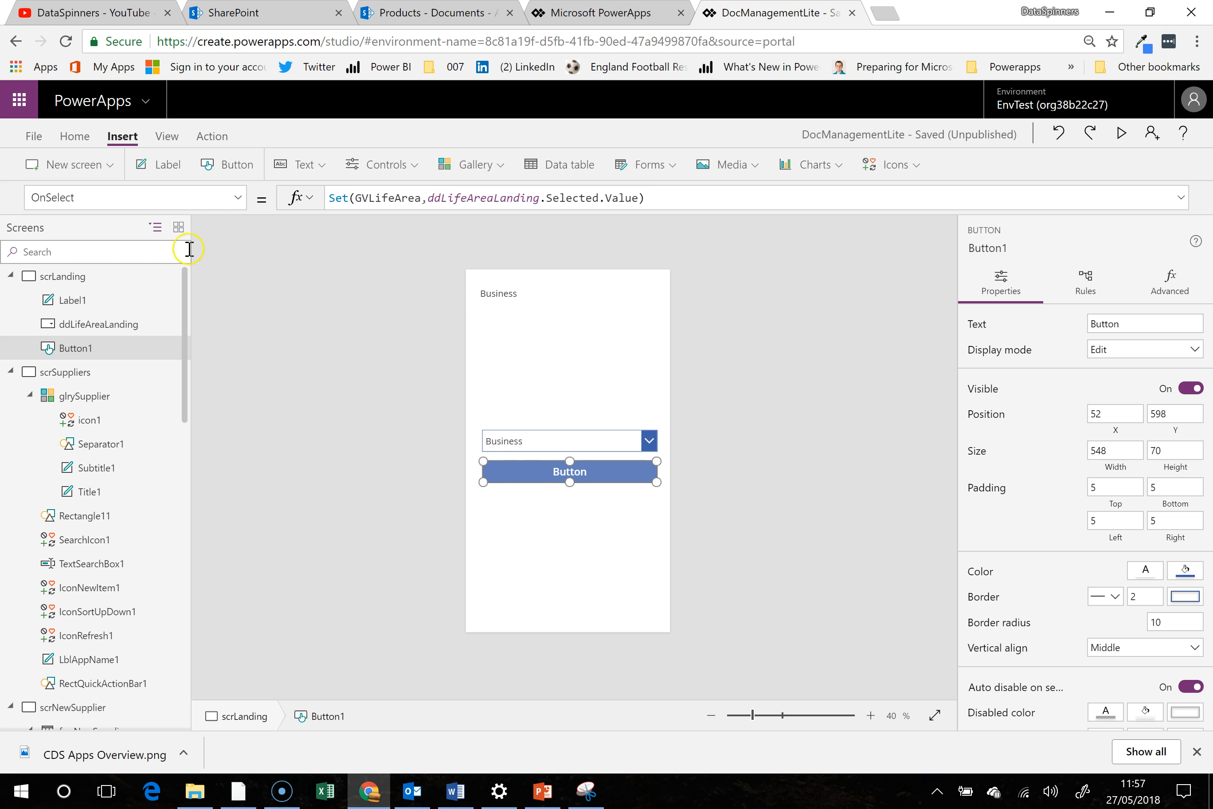
- Set the button's Text property to "View Suppliers"
{"action": "left_click", "coordinate": [135, 198]}
{"action": "type", "text": "OnSel"}
{"action": "key", "text": "ctrl+a"}
{"action": "type", "text": "Text"}
{"action": "key", "text": "Return"}
{"action": "double_click", "coordinate": [355, 197]}
{"action": "type", "text": "V"}
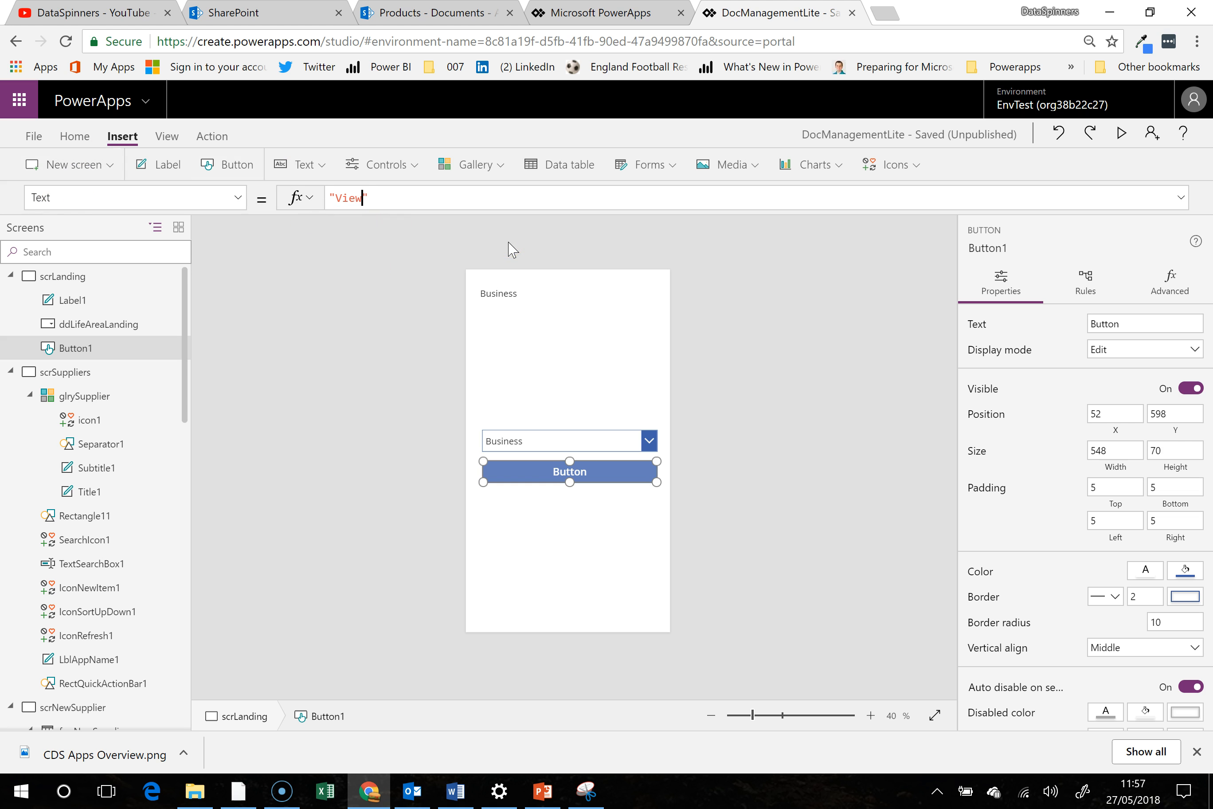
{"action": "type", "text": "iew Suppliers"}
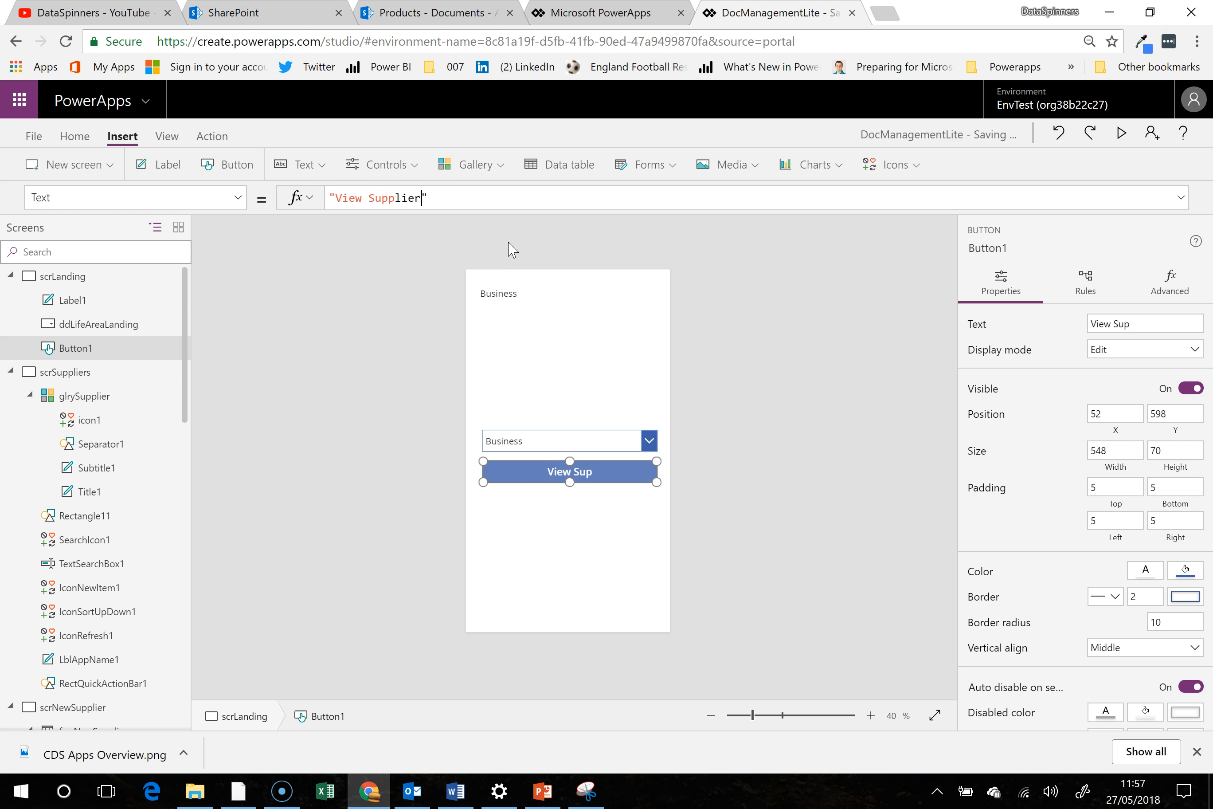
{"action": "left_click", "coordinate": [519, 260]}
{"action": "left_click", "coordinate": [588, 582]}
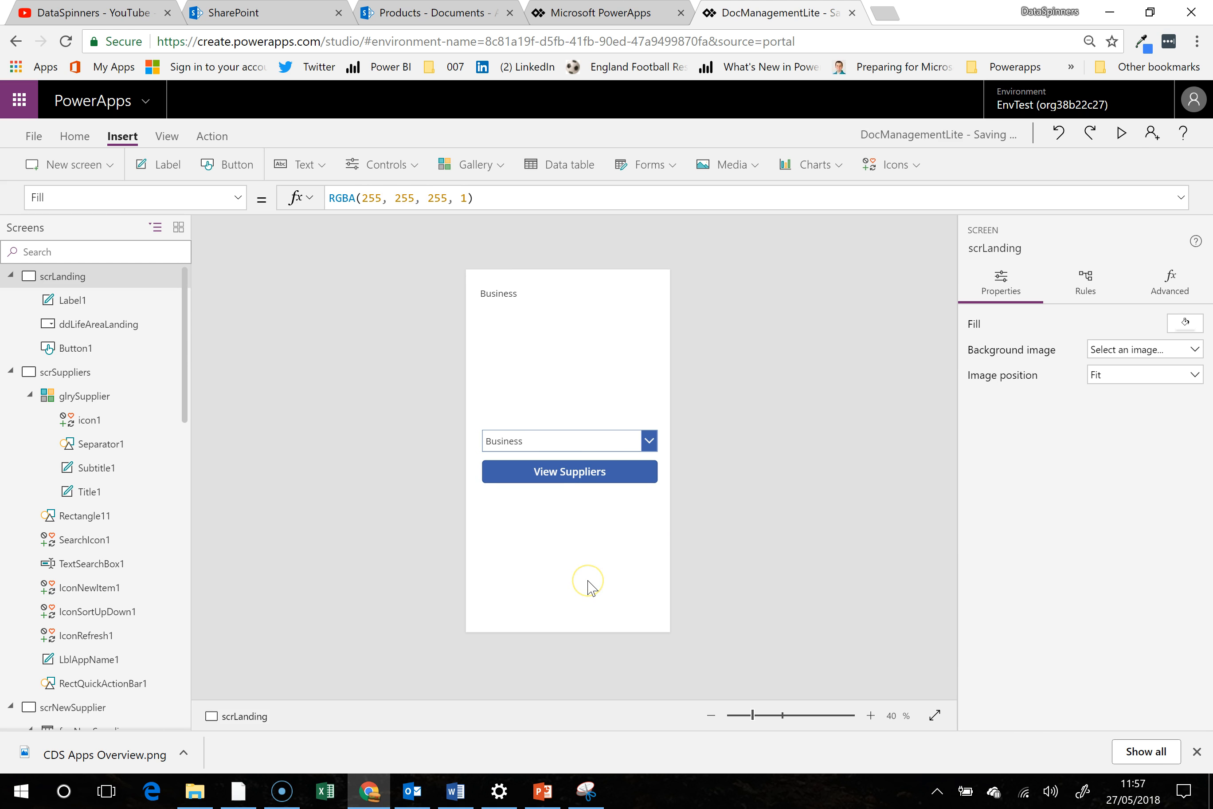
- Extend the View Suppliers button's OnSelect formula after the Set call with ;Navigate(scrSuppliers
{"action": "left_click", "coordinate": [597, 478]}
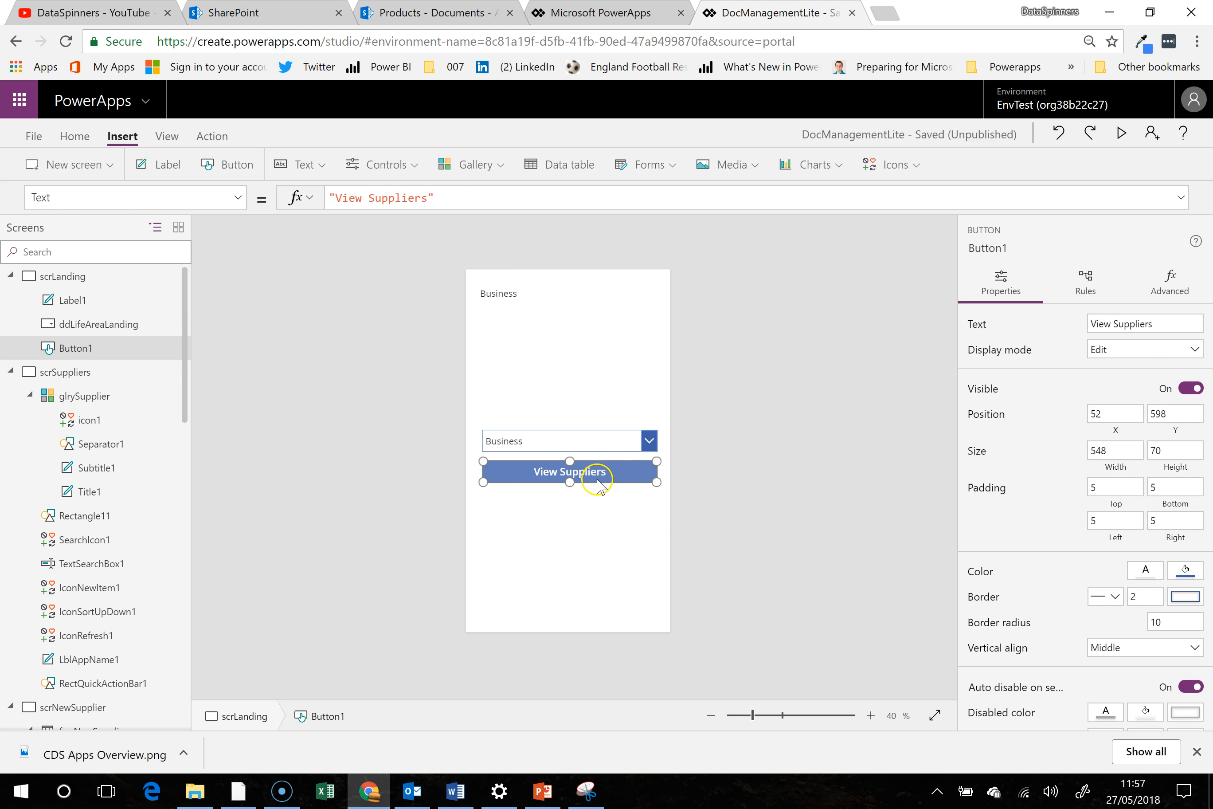
{"action": "left_click", "coordinate": [135, 199]}
{"action": "type", "text": "OnSelect"}
{"action": "left_click", "coordinate": [701, 193]}
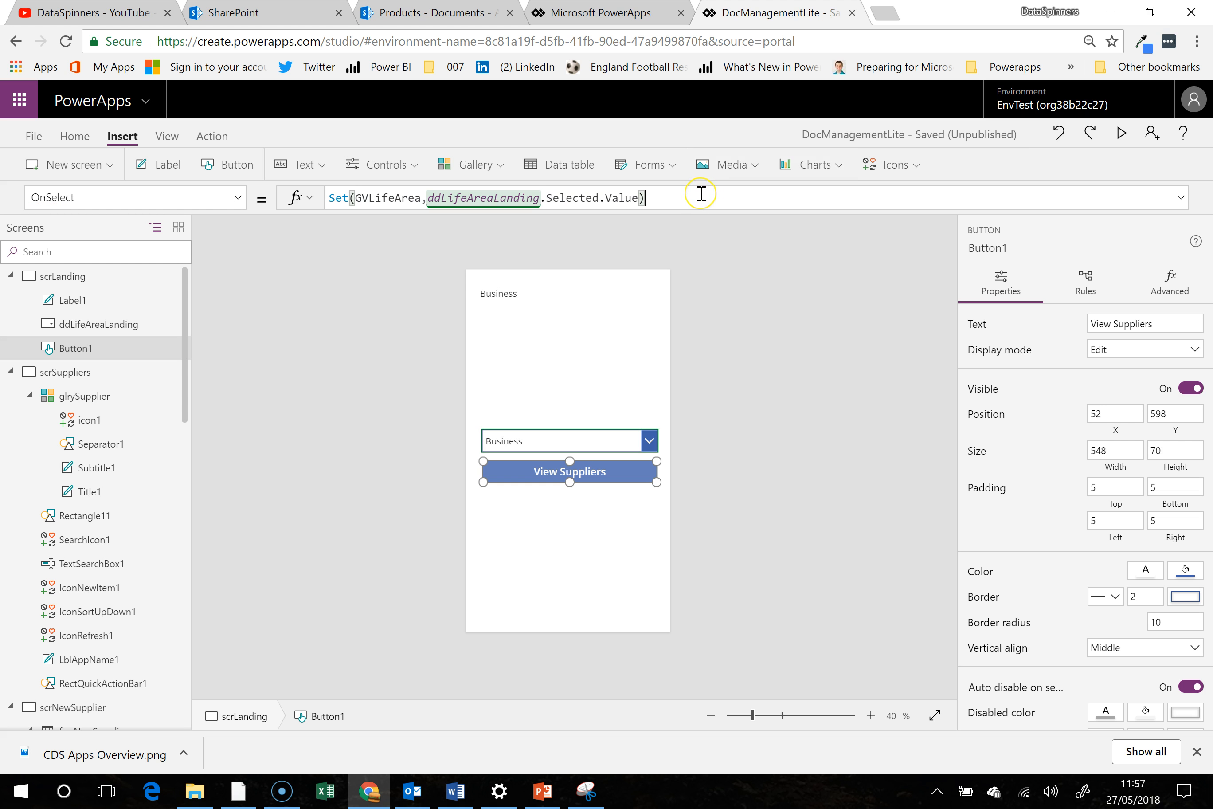
{"action": "type", "text": "Nav"}
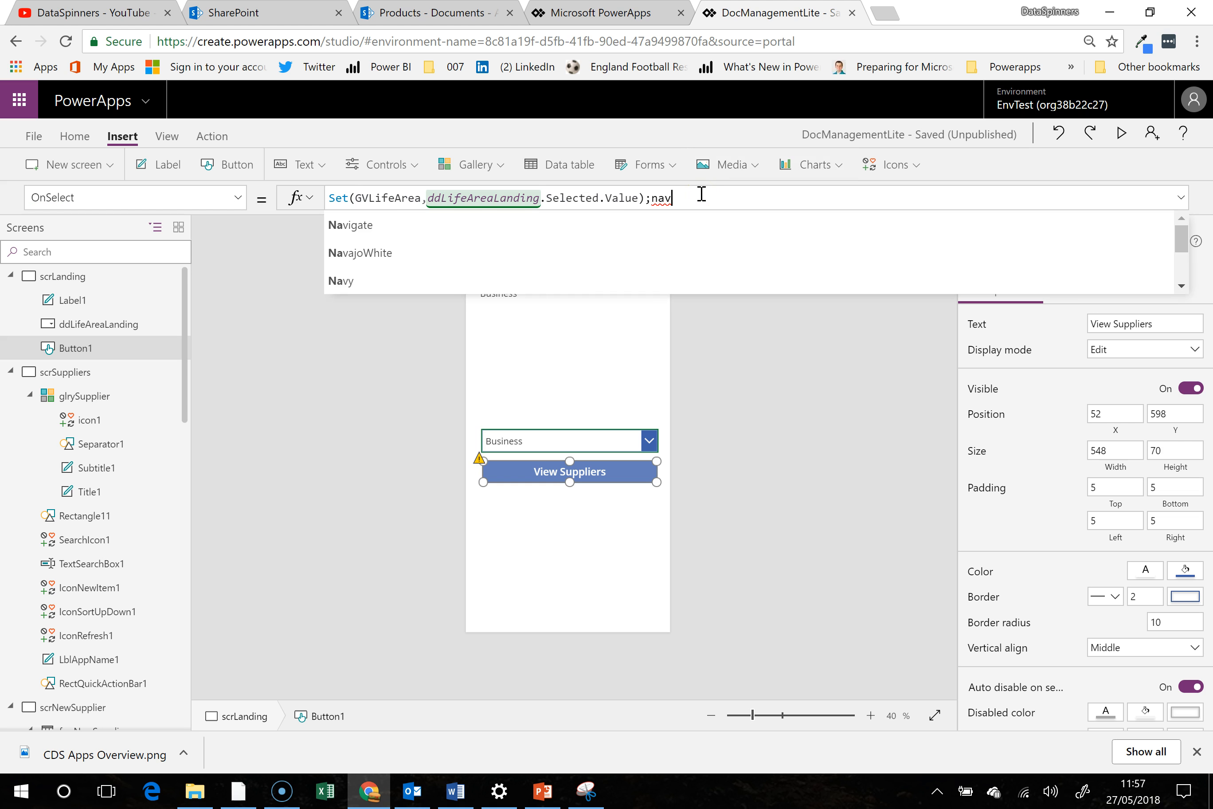
{"action": "left_click", "coordinate": [664, 227]}
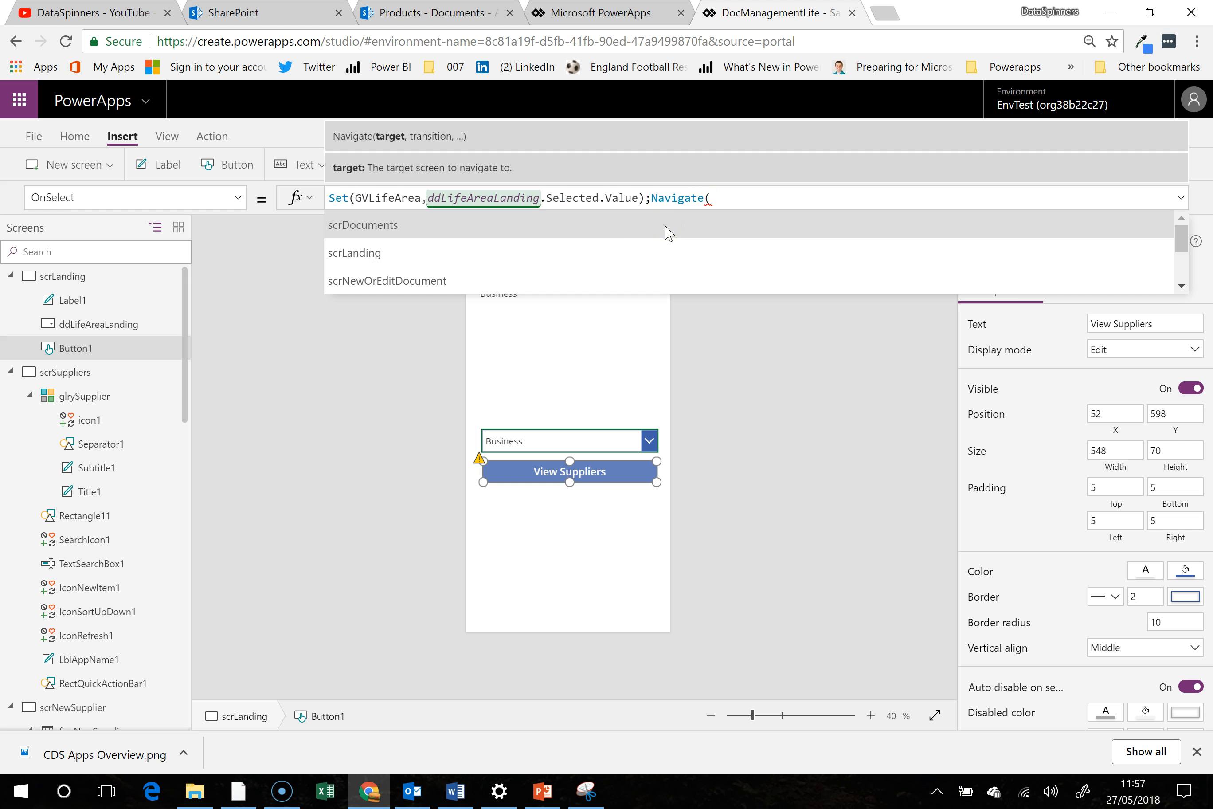
{"action": "type", "text": "scr"}
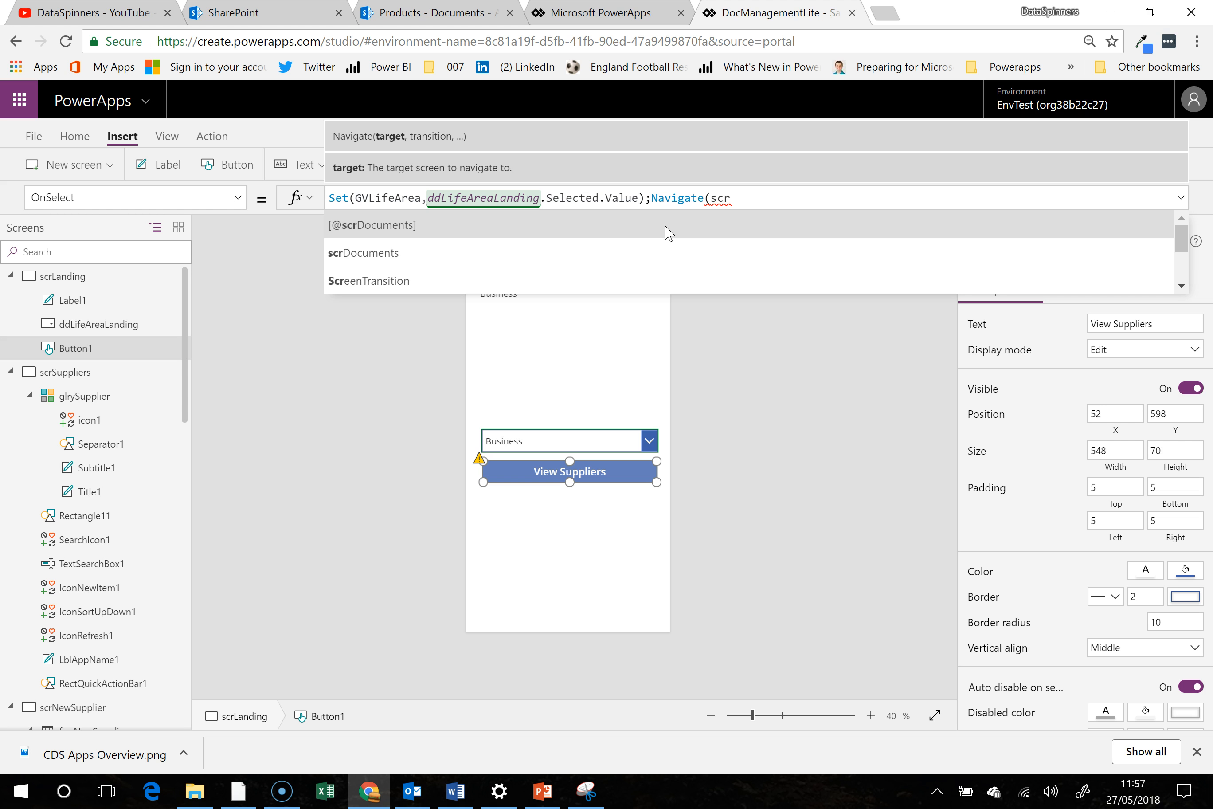
{"action": "type", "text": "s"}
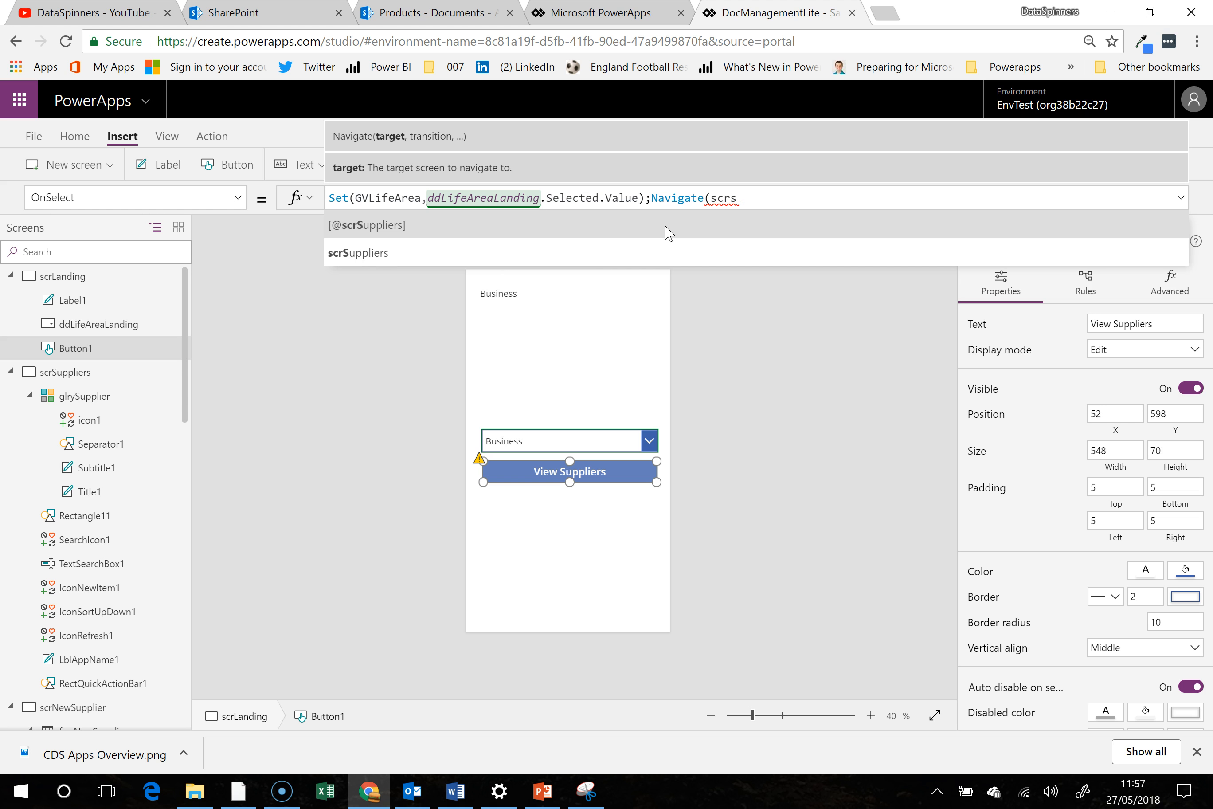
{"action": "key", "text": "Down"}
{"action": "key", "text": "Tab"}
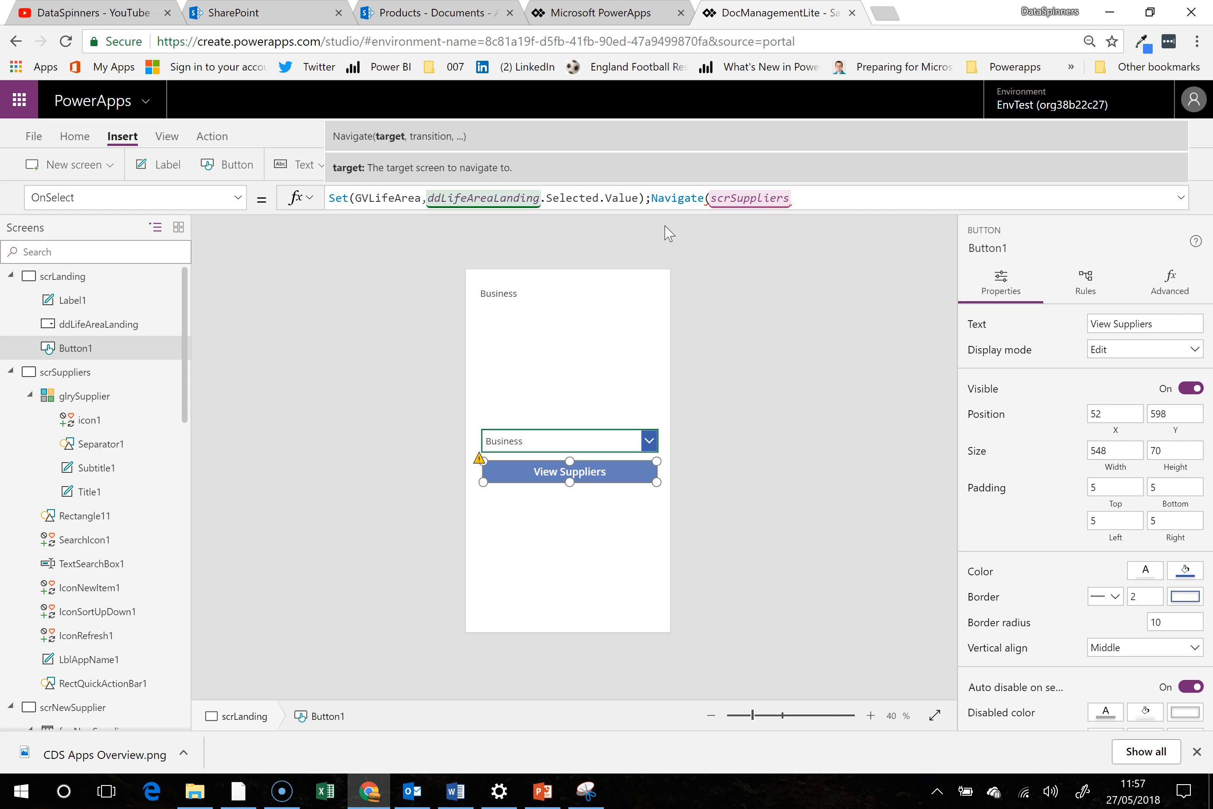
- Complete the button's Navigate call with the Cover transition and a closing parenthesis, and collapse the expanded formula bar
{"action": "type", "text": ",cov"}
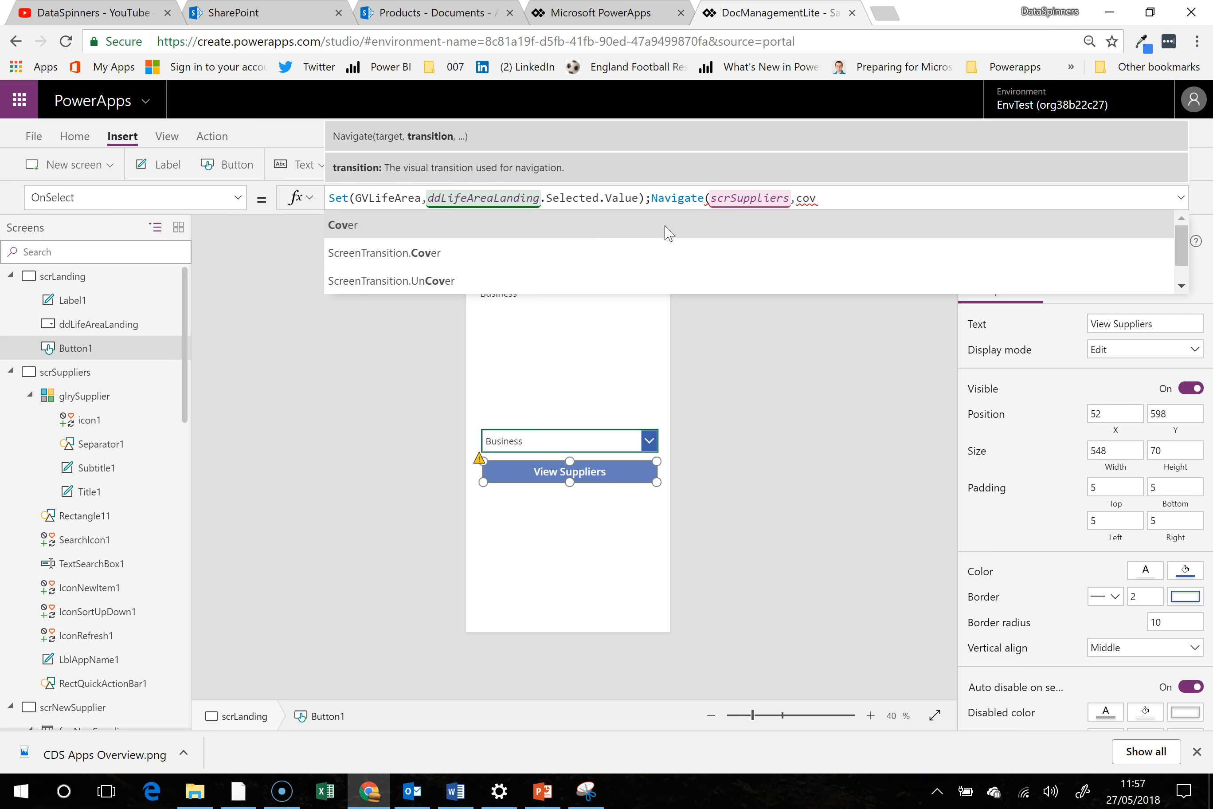
{"action": "key", "text": "shift+Return"}
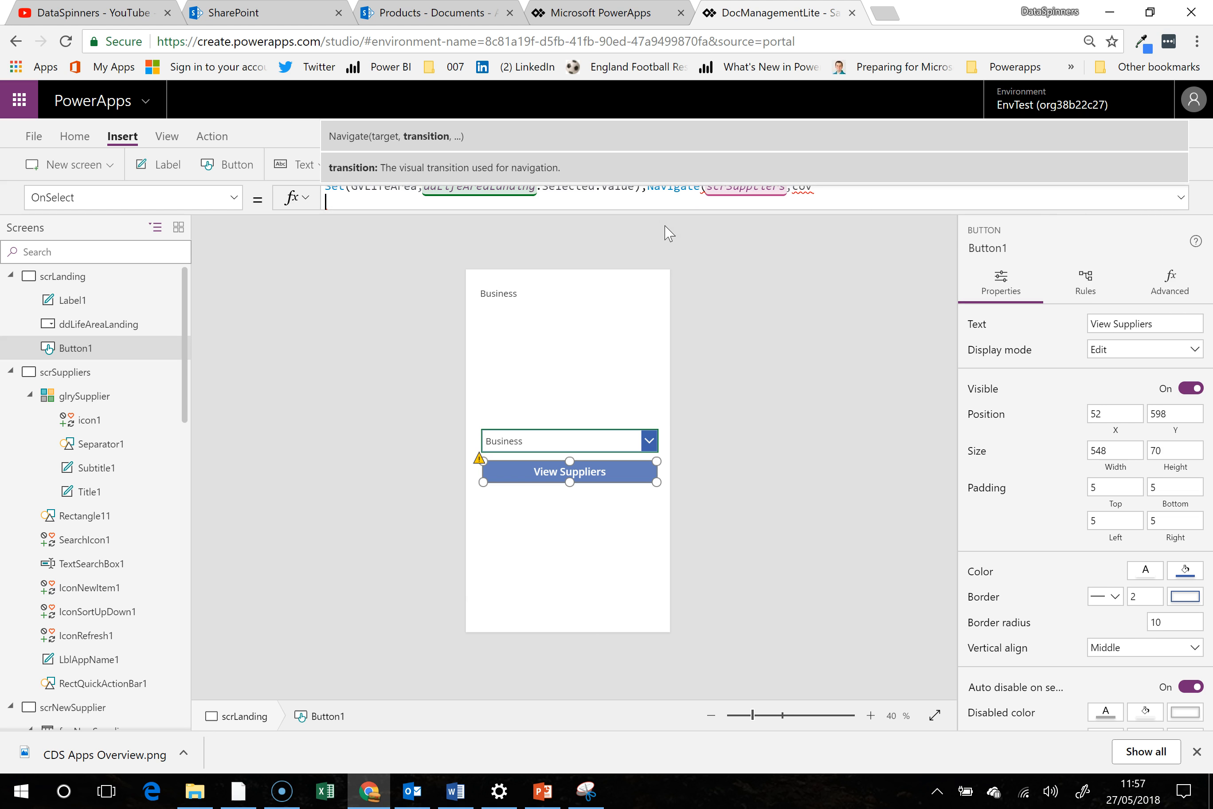
{"action": "left_click", "coordinate": [1184, 199]}
{"action": "left_click", "coordinate": [884, 197]}
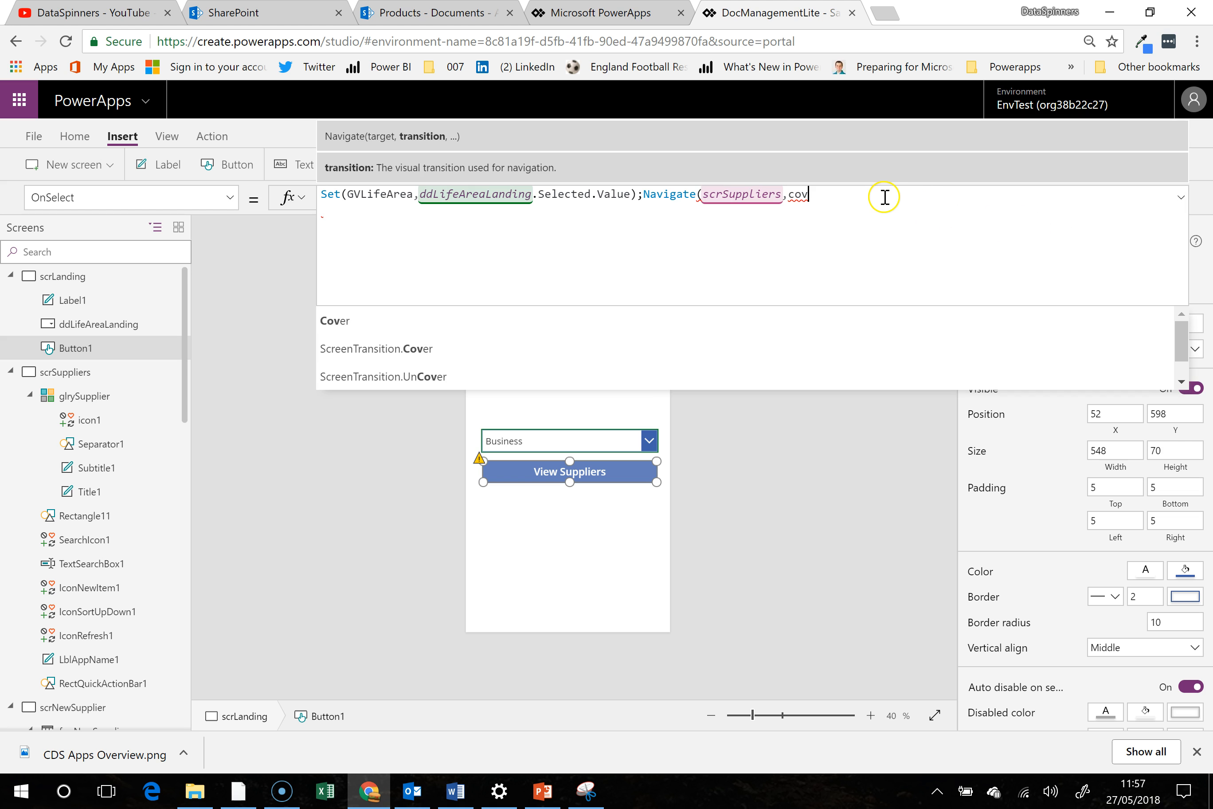
{"action": "type", "text": "er"}
{"action": "left_click", "coordinate": [618, 321]}
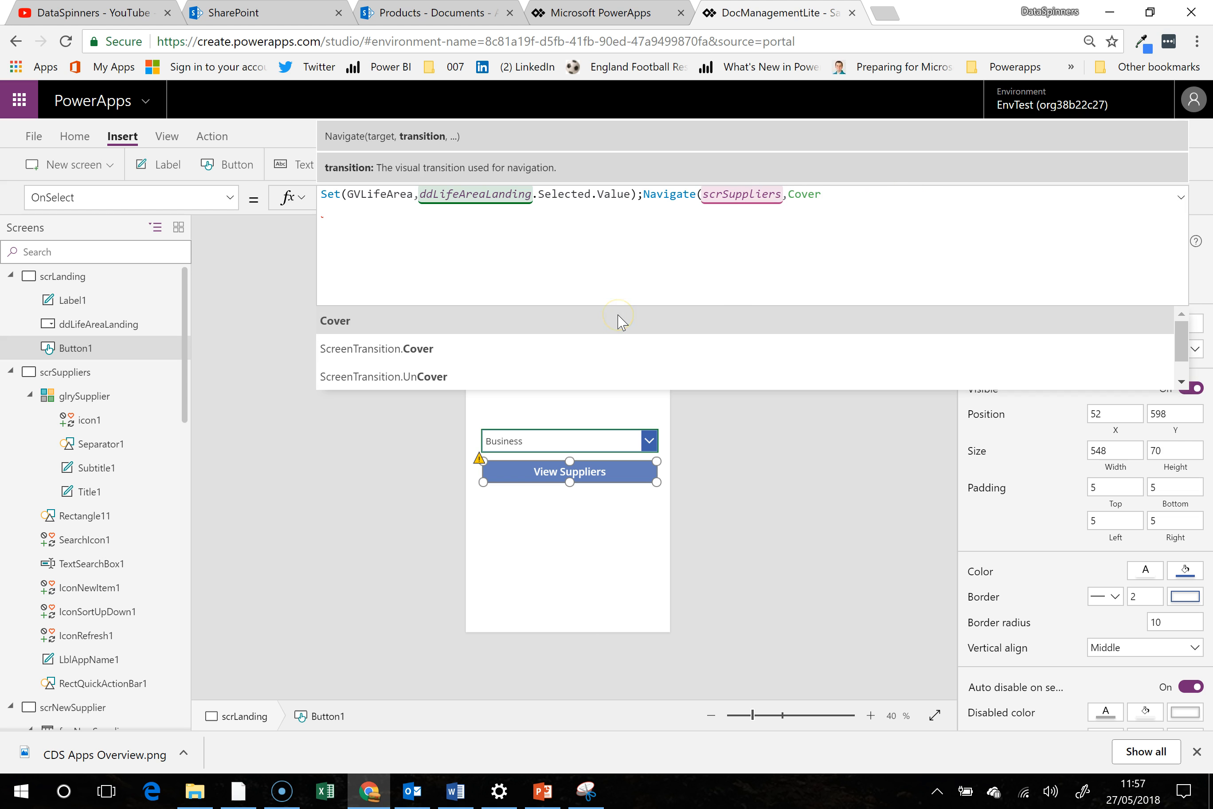
{"action": "type", "text": ")"}
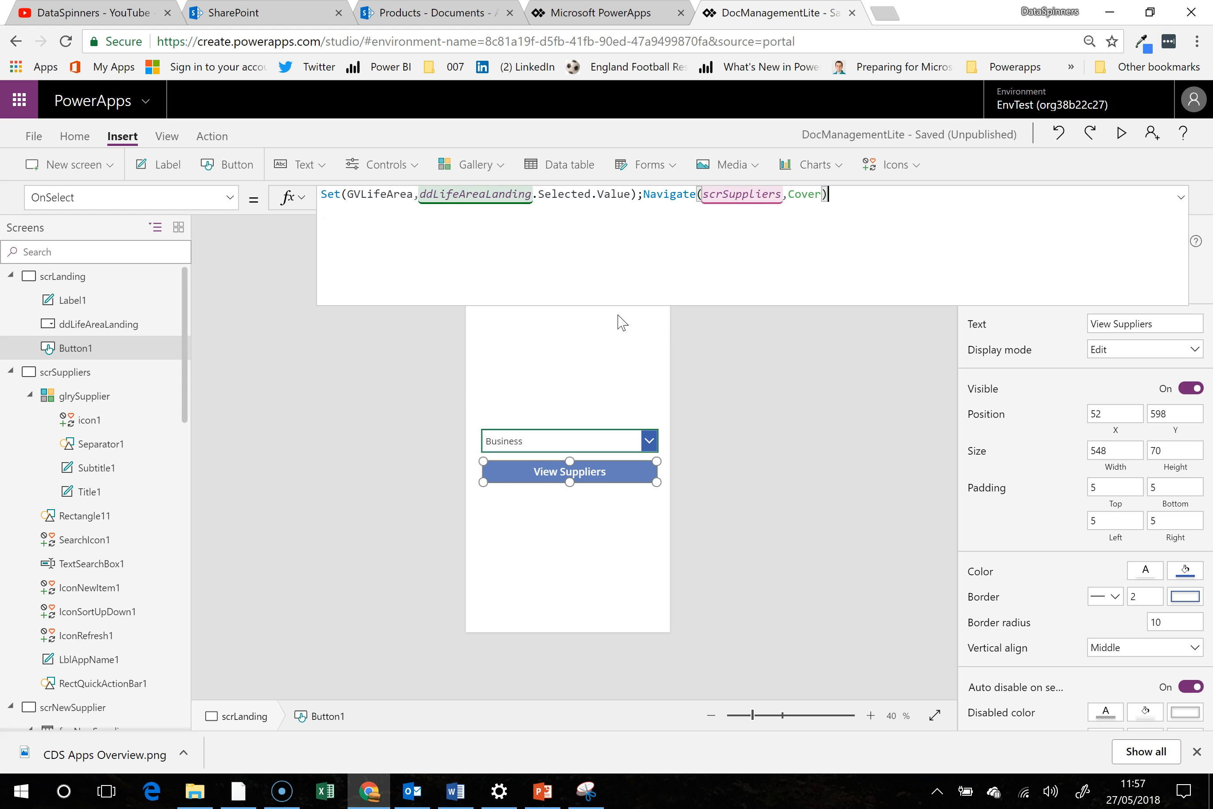
{"action": "left_click", "coordinate": [609, 561]}
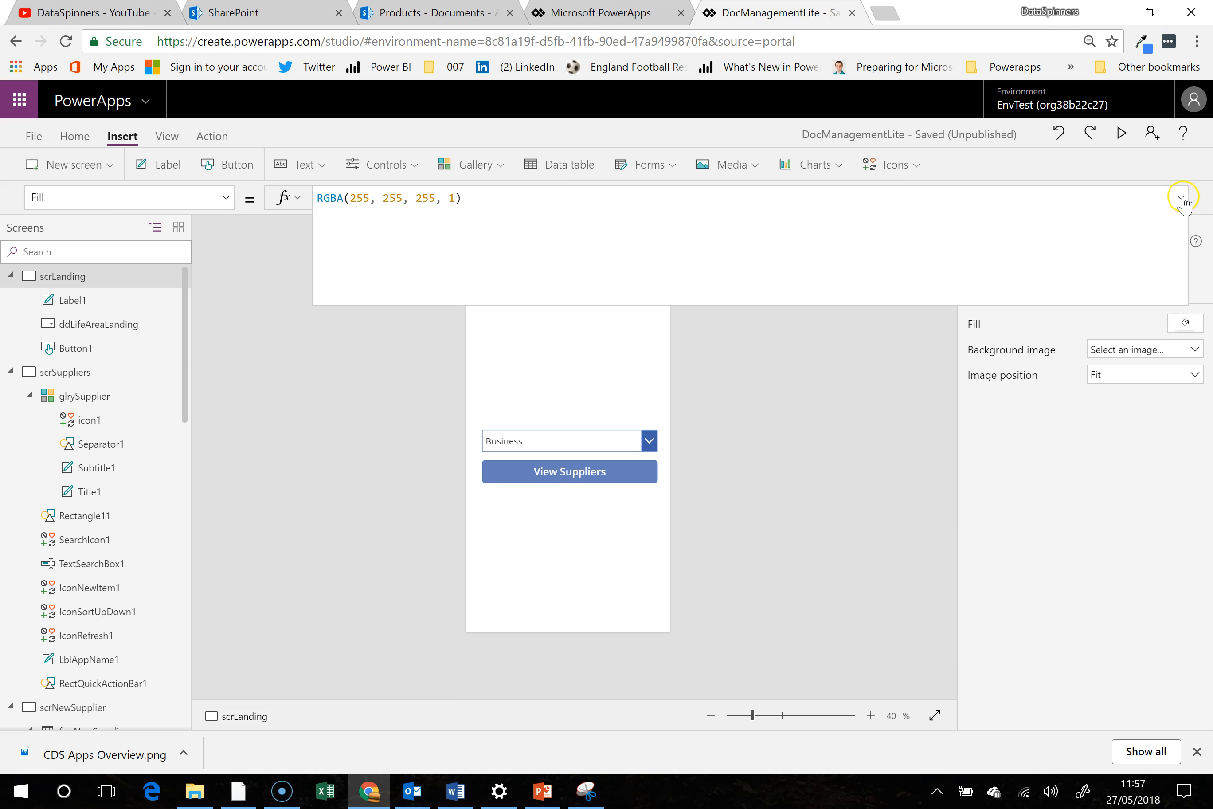
{"action": "left_click", "coordinate": [1181, 199]}
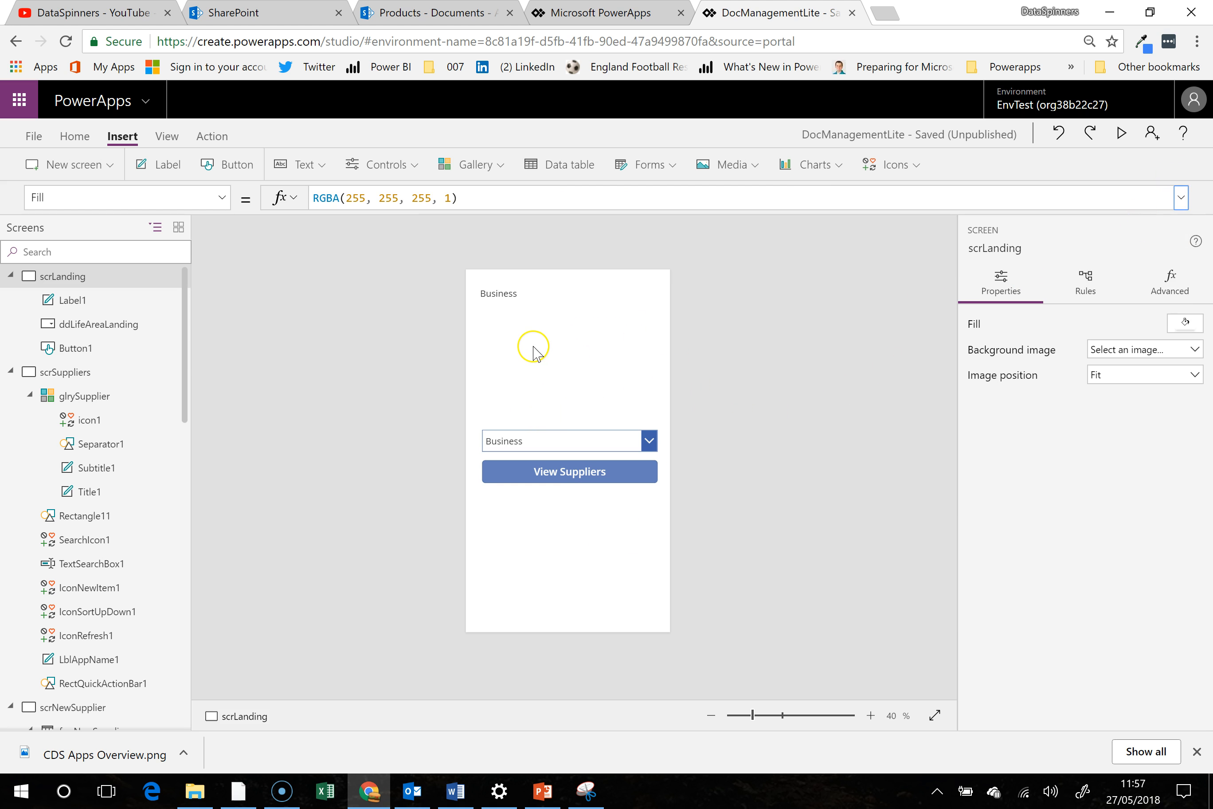
- Delete the label showing the GVLifeArea value from the scrLanding screen
{"action": "left_click", "coordinate": [499, 296]}
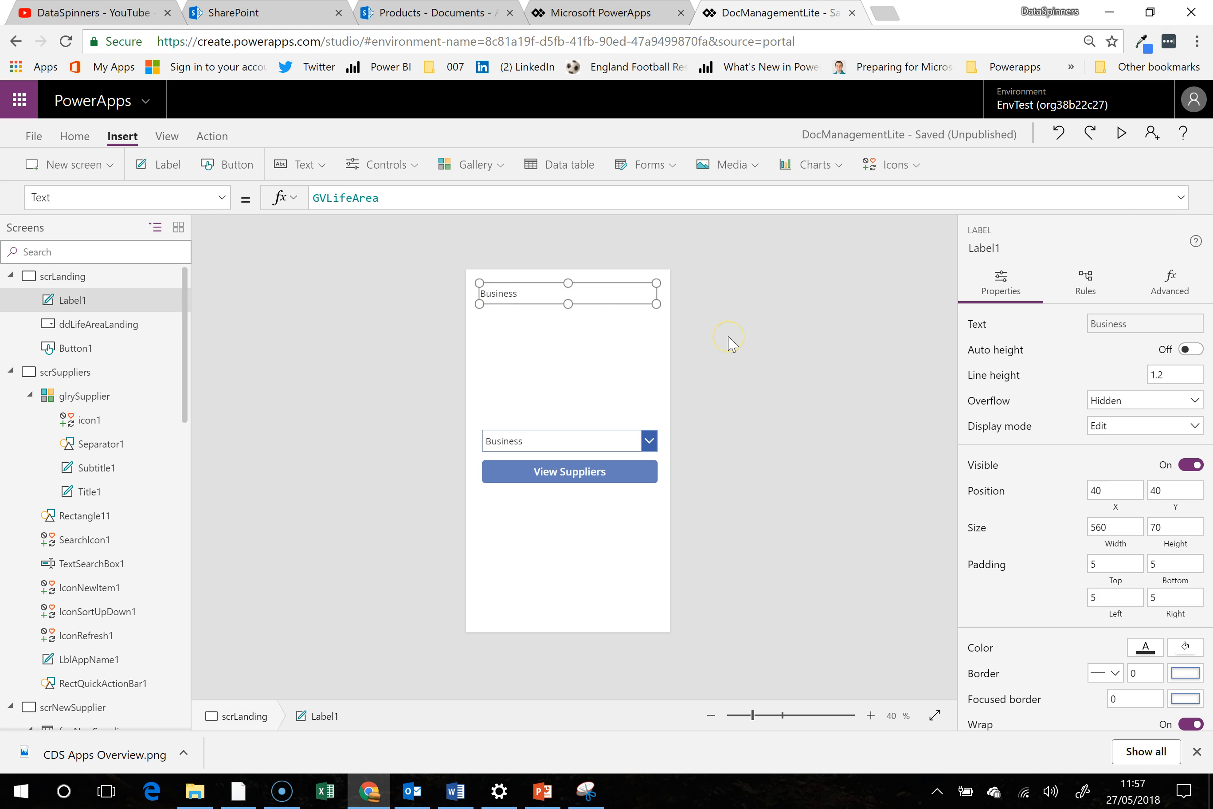
{"action": "key", "text": "Delete"}
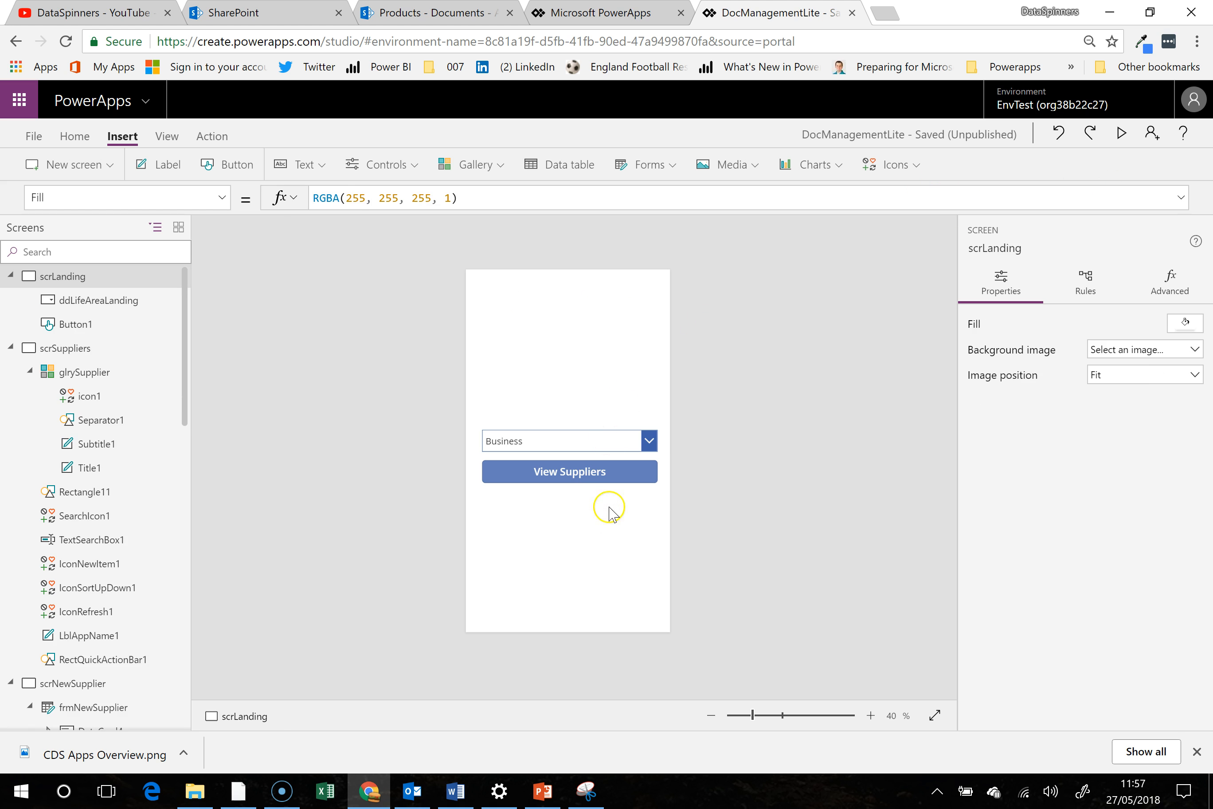
- Preview the app, check the life area choices, open the suppliers screen with Business selected, and end the preview
{"action": "left_click", "coordinate": [1121, 133]}
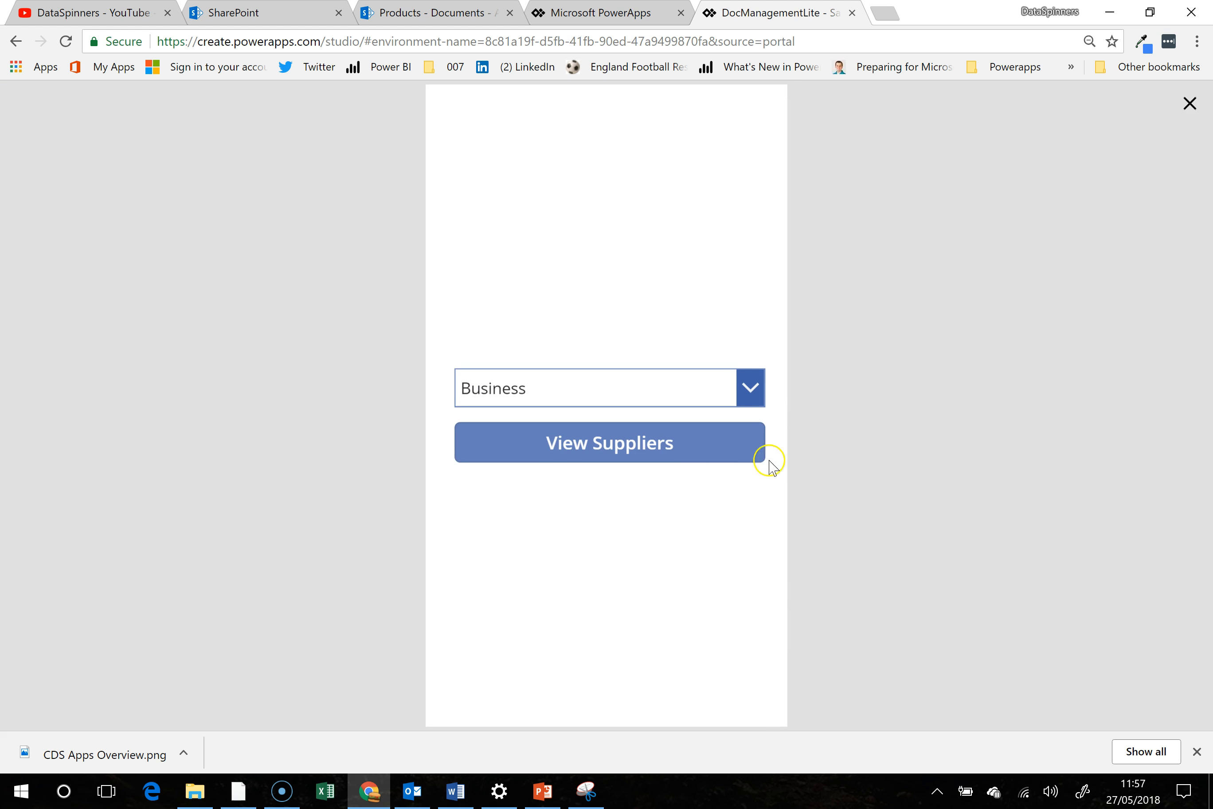
{"action": "left_click", "coordinate": [750, 394]}
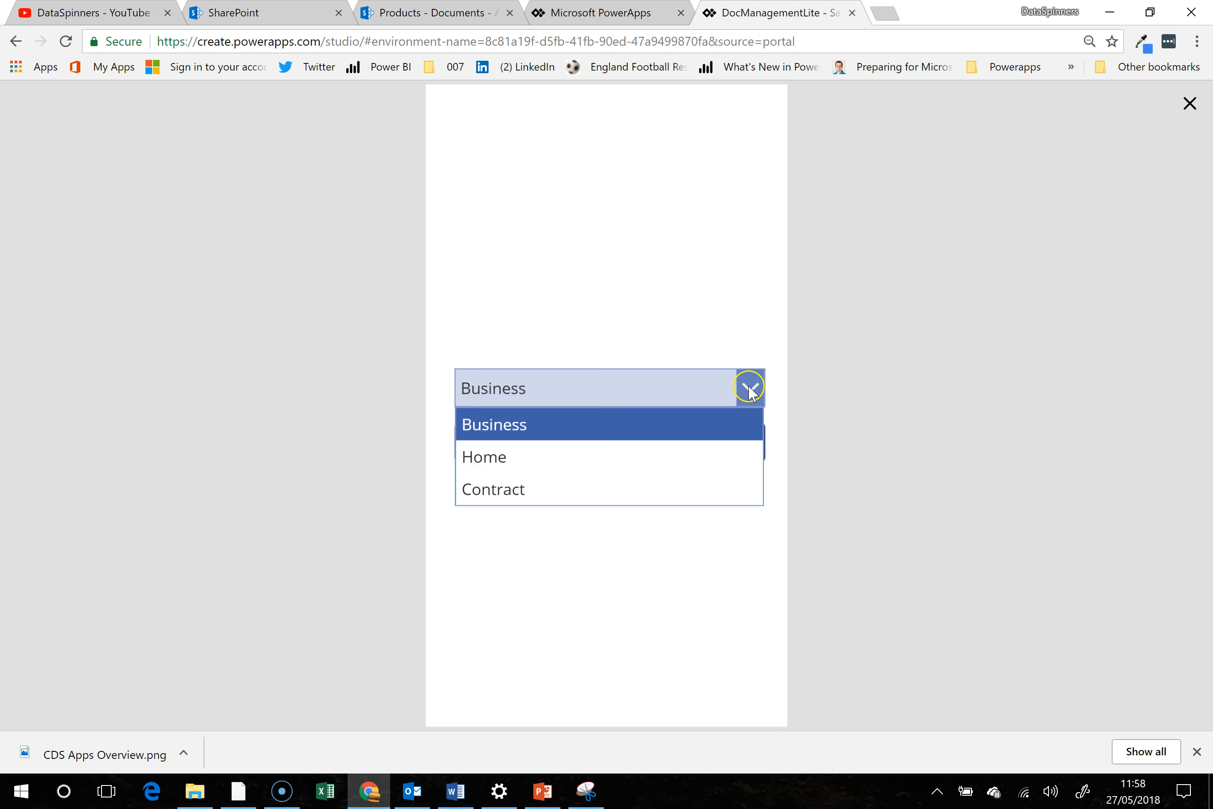
{"action": "left_click", "coordinate": [650, 298]}
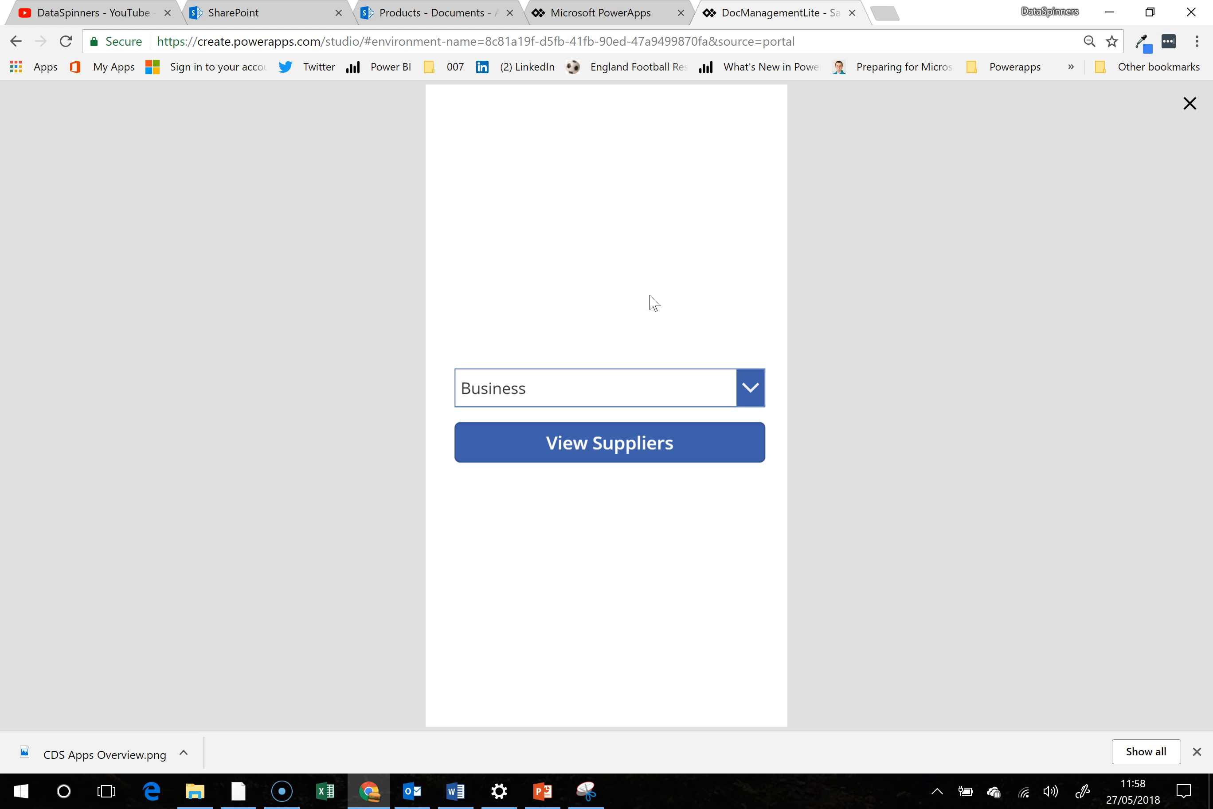
{"action": "left_click", "coordinate": [750, 384]}
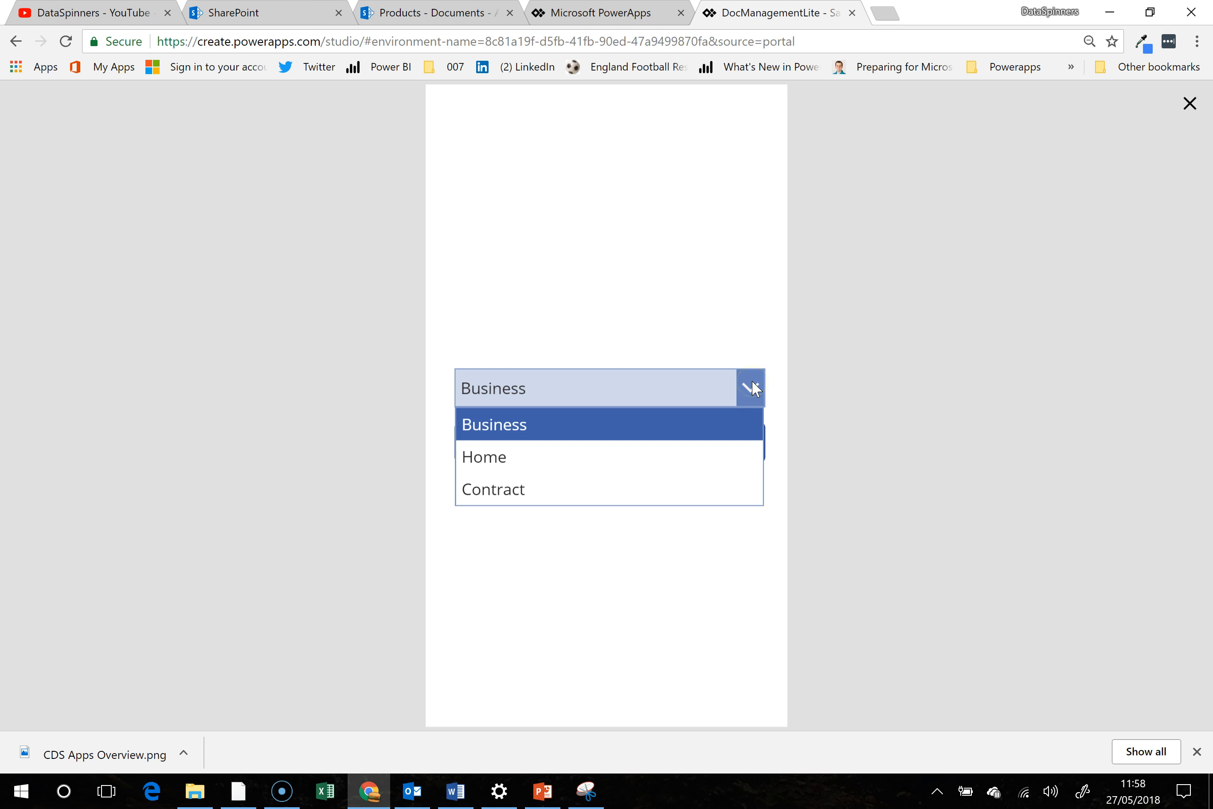
{"action": "left_click", "coordinate": [752, 387]}
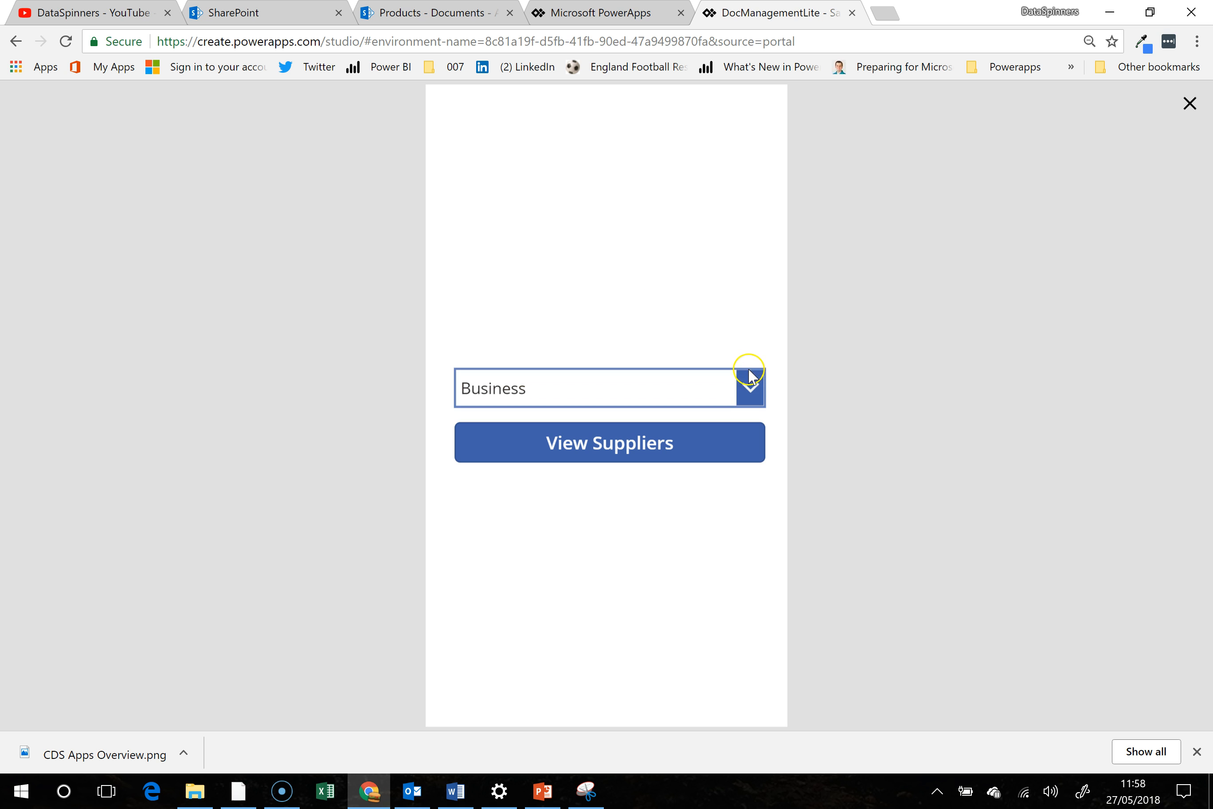
{"action": "left_click", "coordinate": [716, 448]}
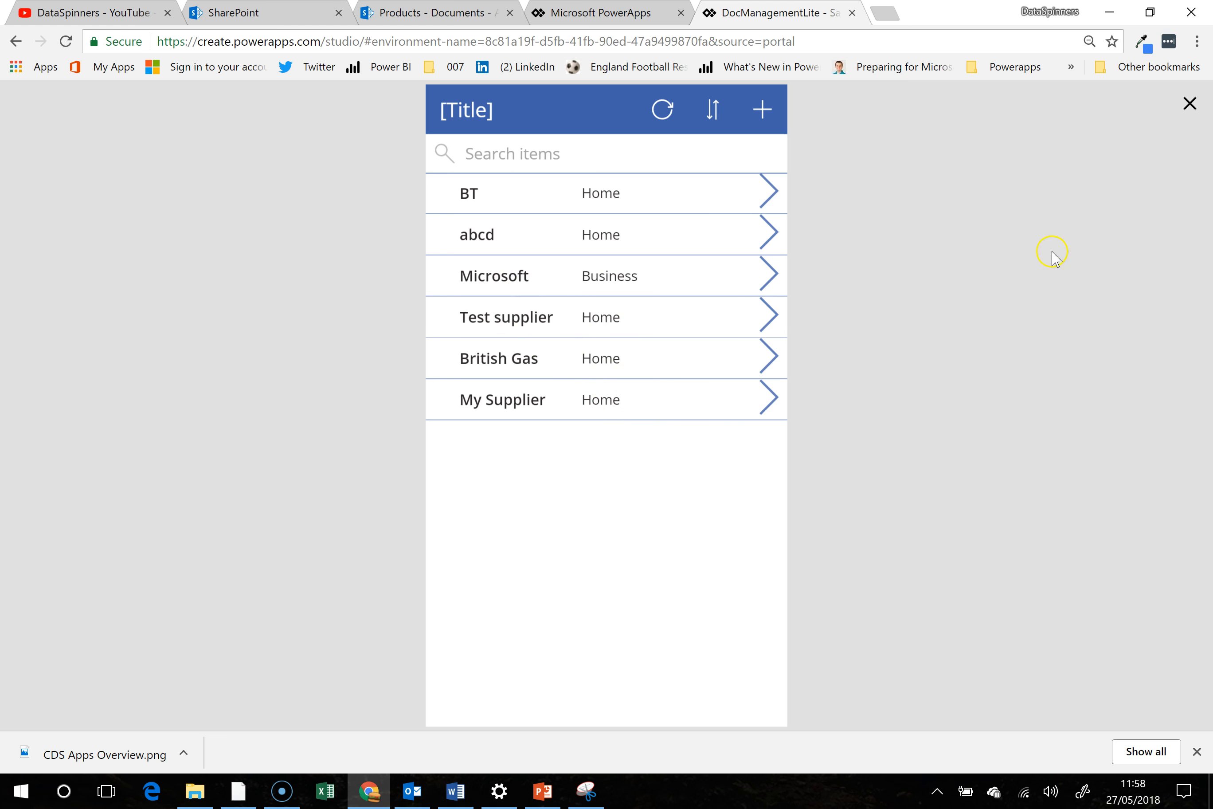
{"action": "left_click", "coordinate": [1189, 104]}
- Wrap the Items formula of the glrySupplier gallery in a Filter call, beginning it as Filter(Suppliers, ready for the logical test
{"action": "left_click", "coordinate": [595, 506]}
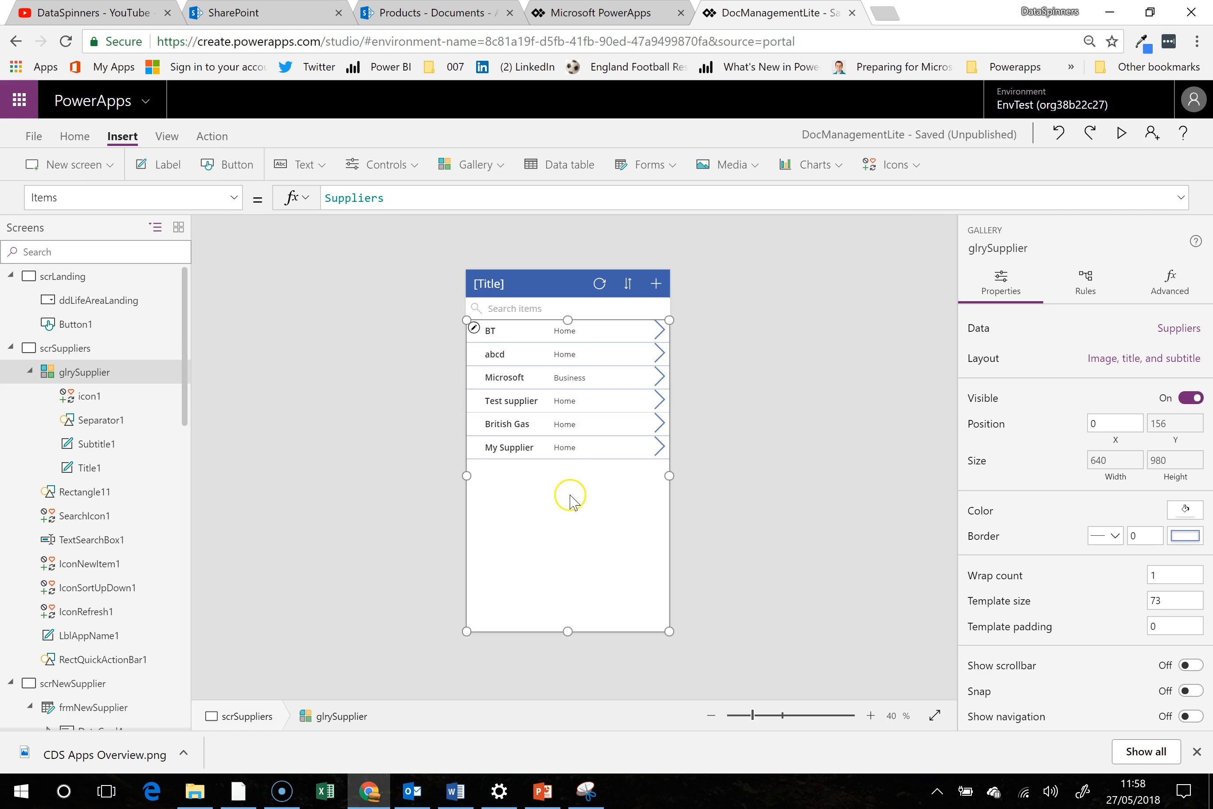
{"action": "left_click", "coordinate": [325, 200]}
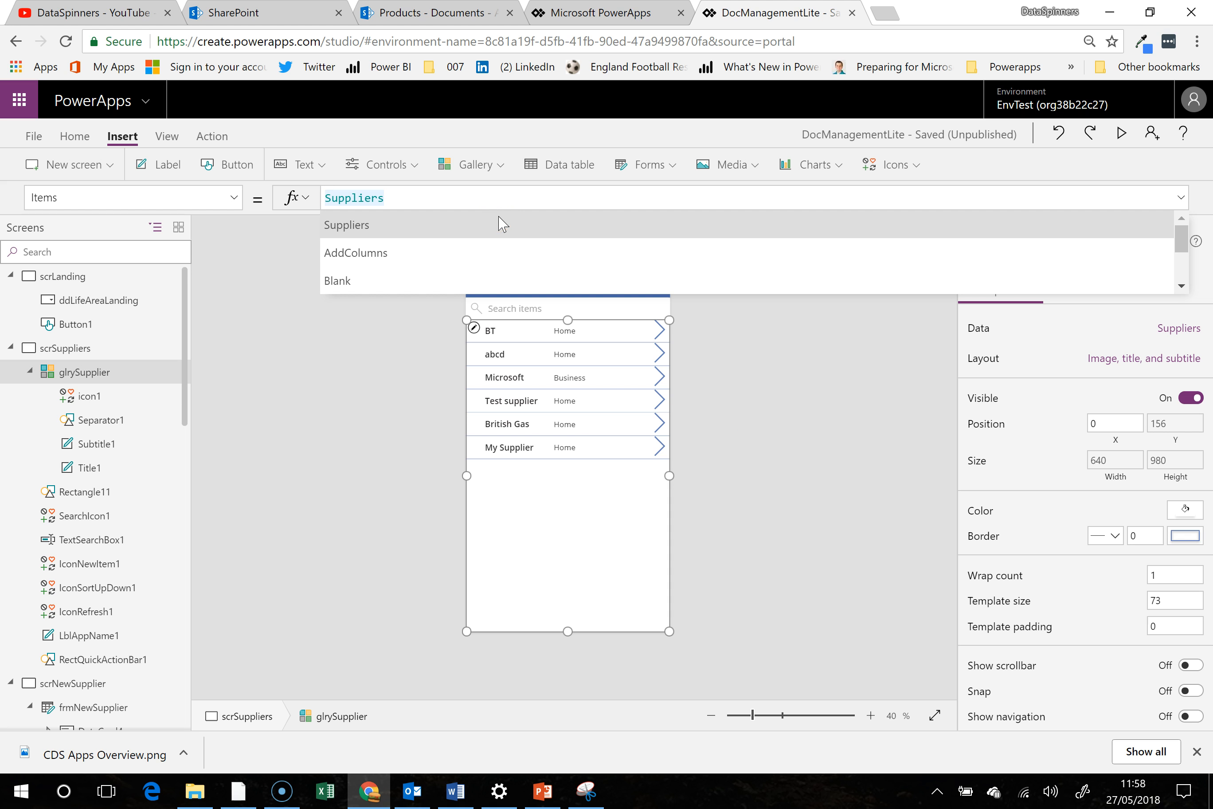
{"action": "type", "text": "filter("}
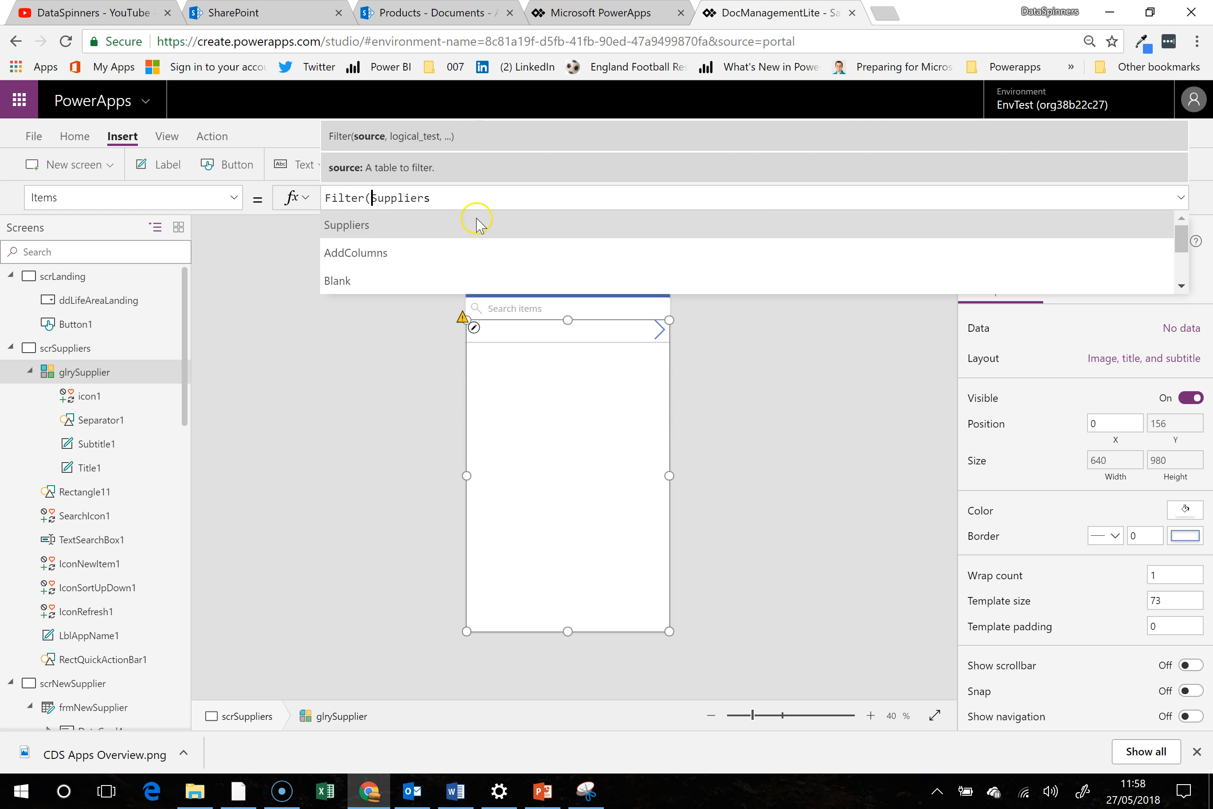
{"action": "left_click", "coordinate": [454, 198]}
{"action": "type", "text": ","}
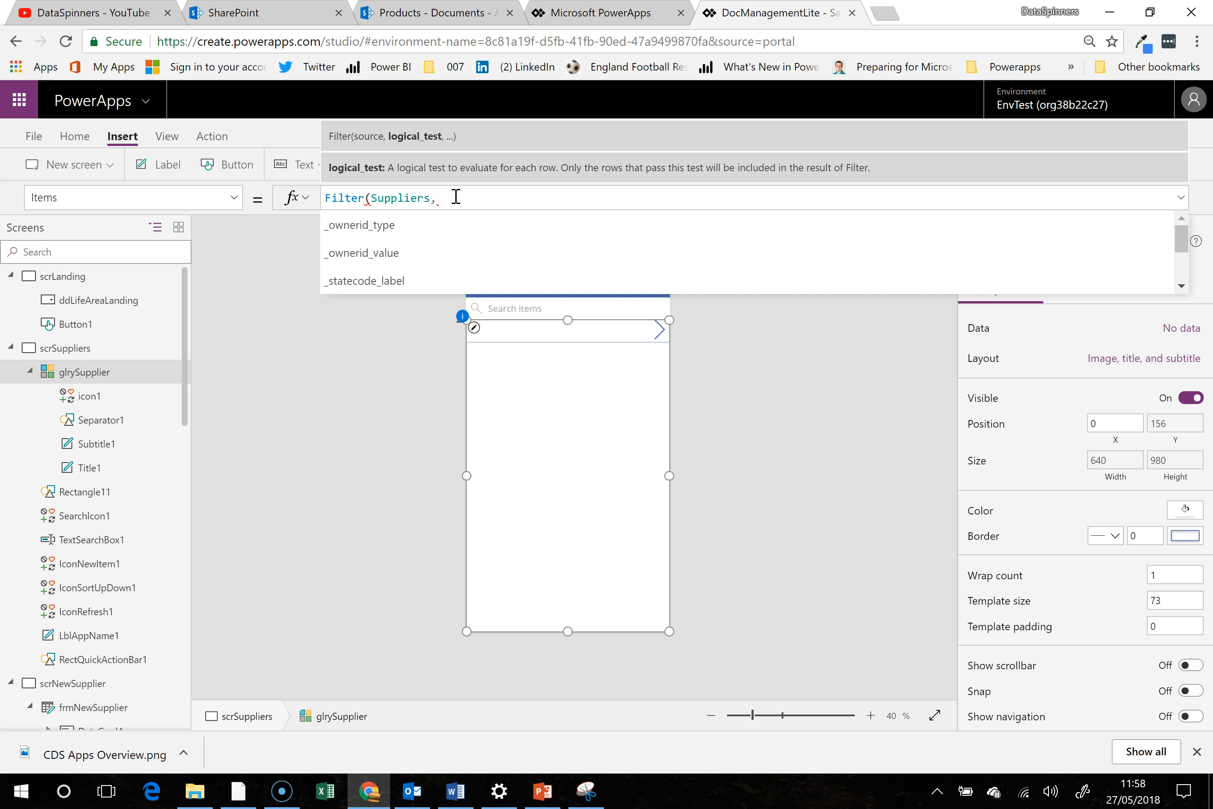
{"action": "type", "text": "supp"}
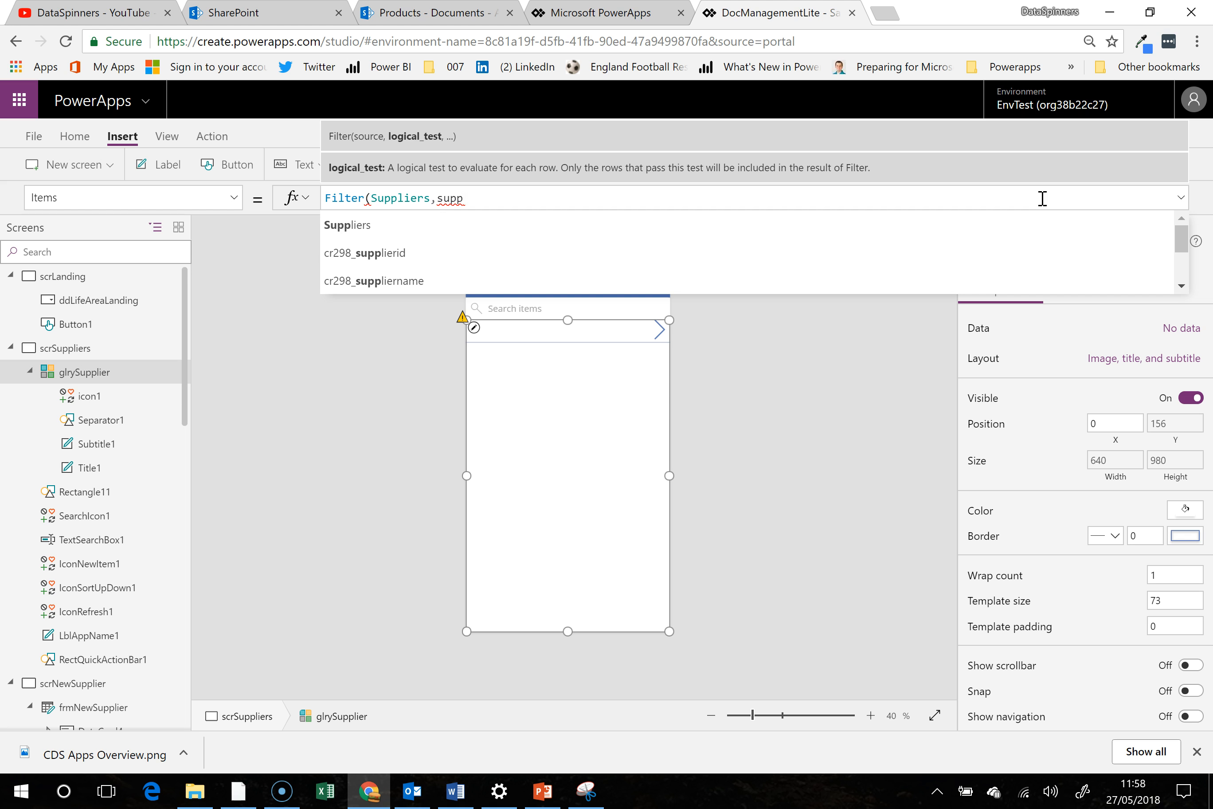
{"action": "left_click", "coordinate": [793, 280]}
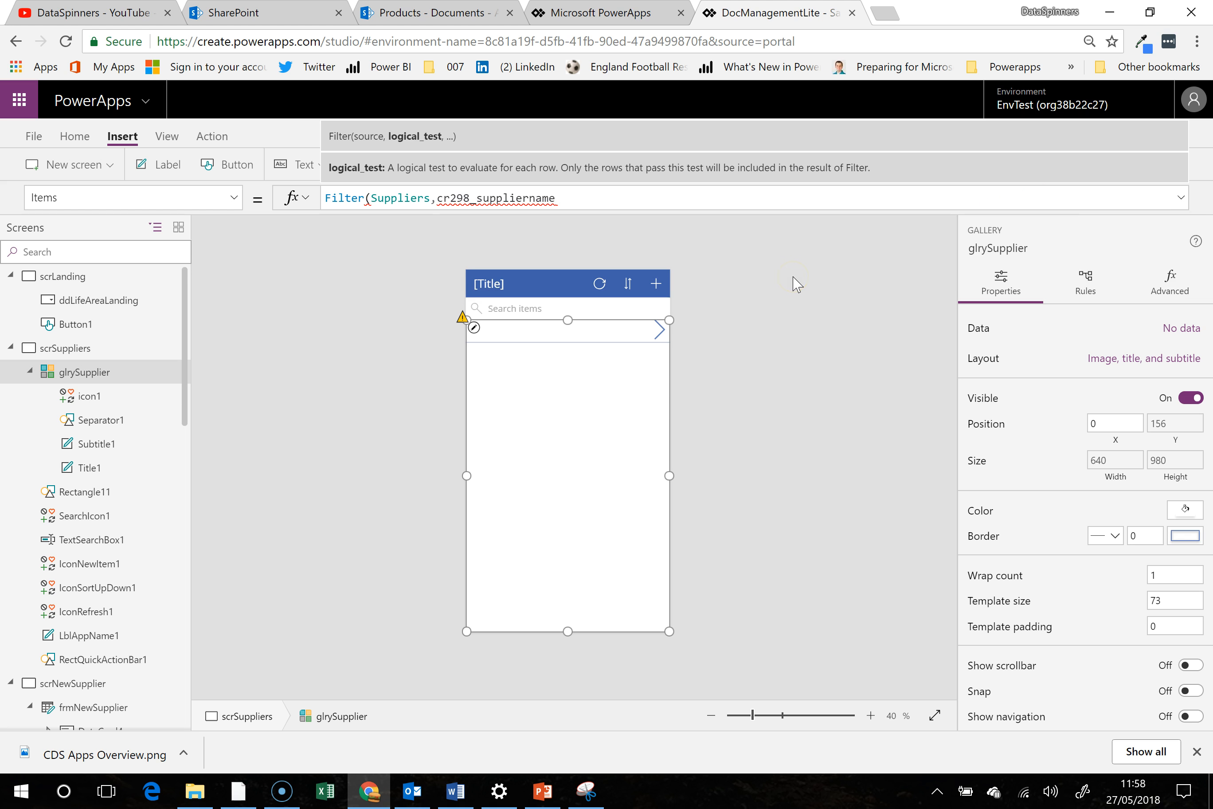
{"action": "type", "text": "sel"}
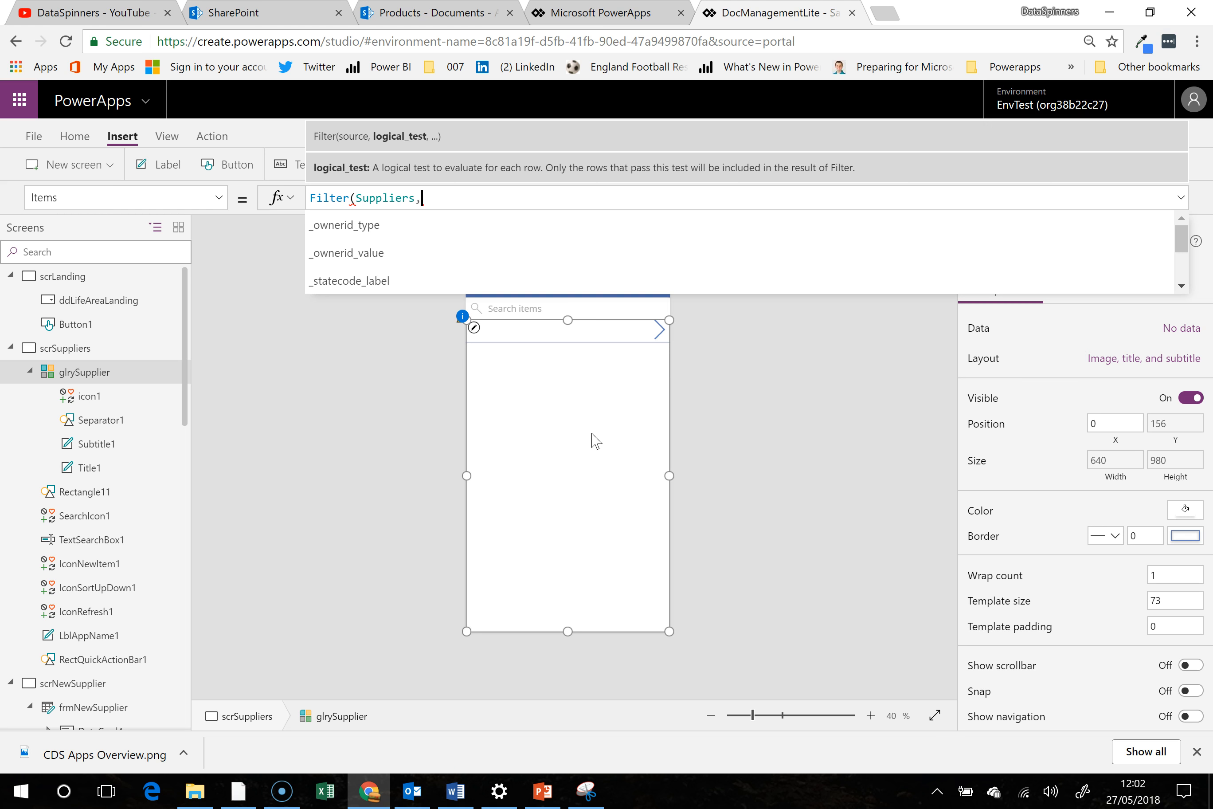
- Complete the gallery's Items formula as Filter(Suppliers,cr298_lifearea=GVLifeArea)
{"action": "type", "text": "life"}
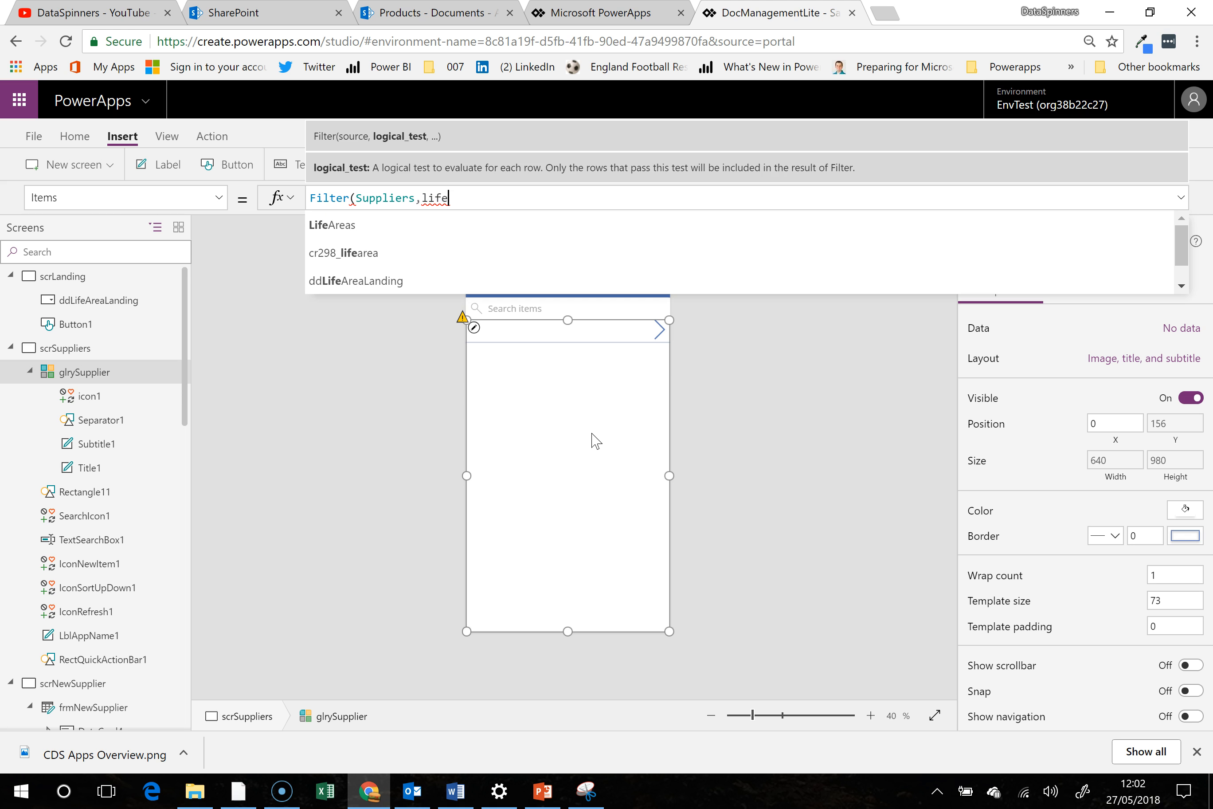
{"action": "left_click", "coordinate": [379, 255]}
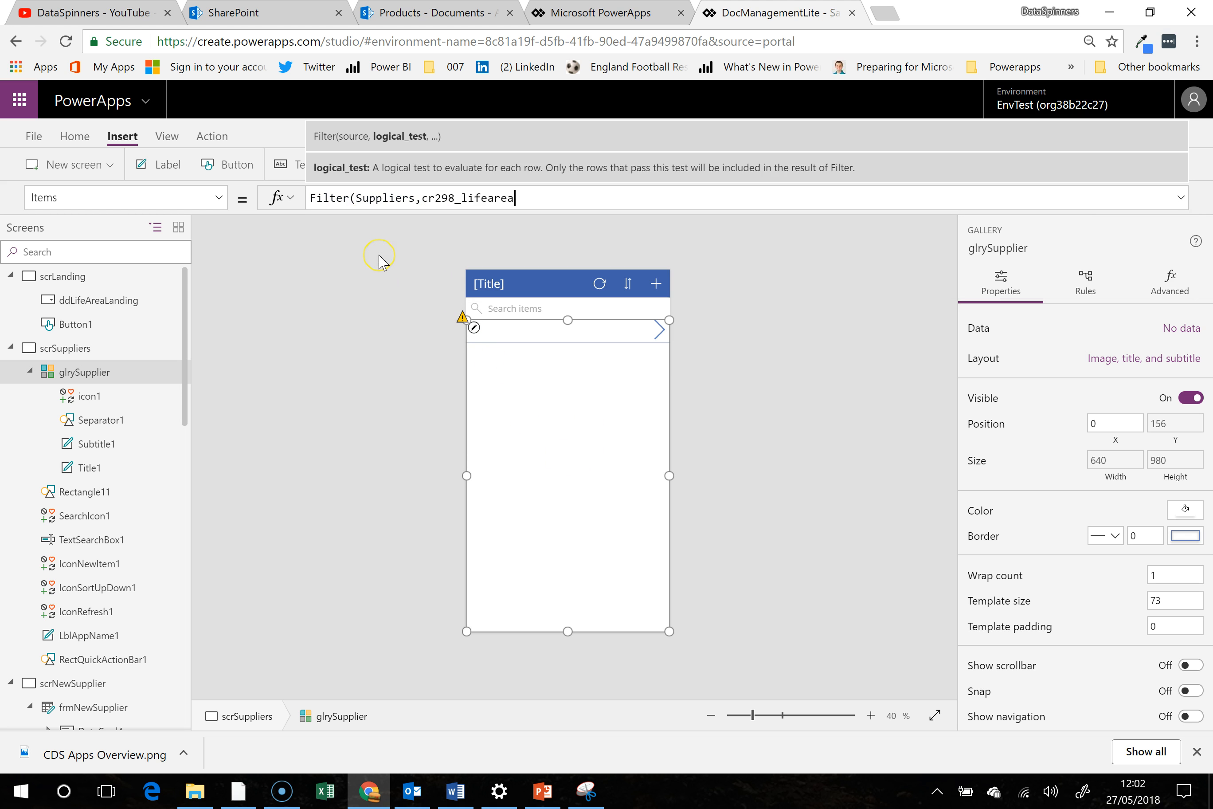
{"action": "type", "text": "="}
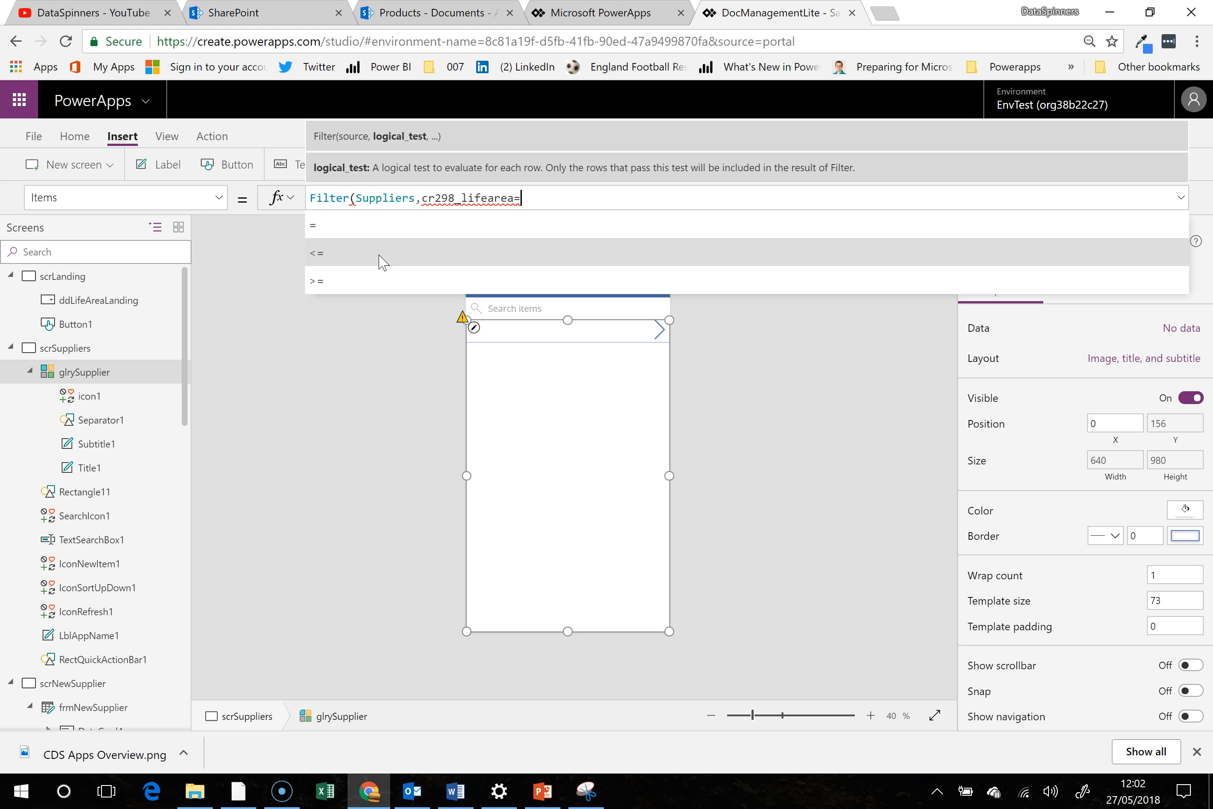
{"action": "type", "text": "gv"}
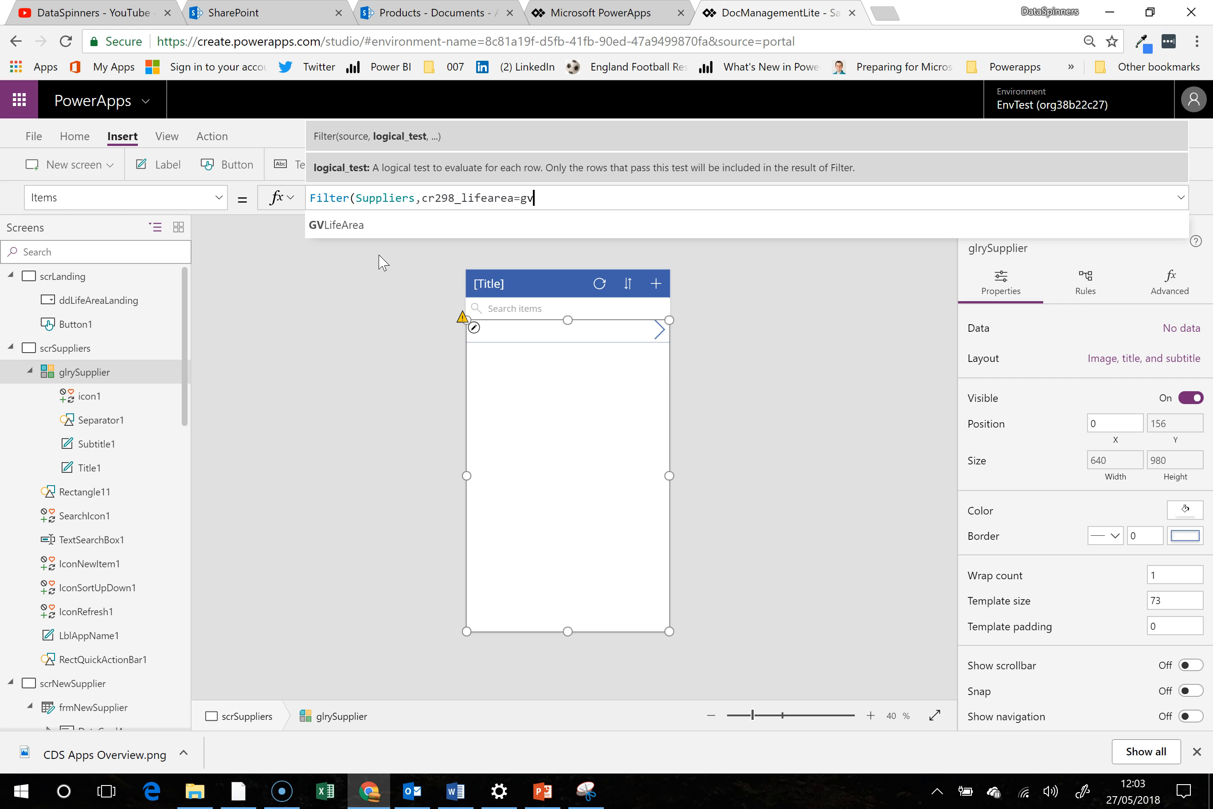
{"action": "left_click", "coordinate": [380, 228]}
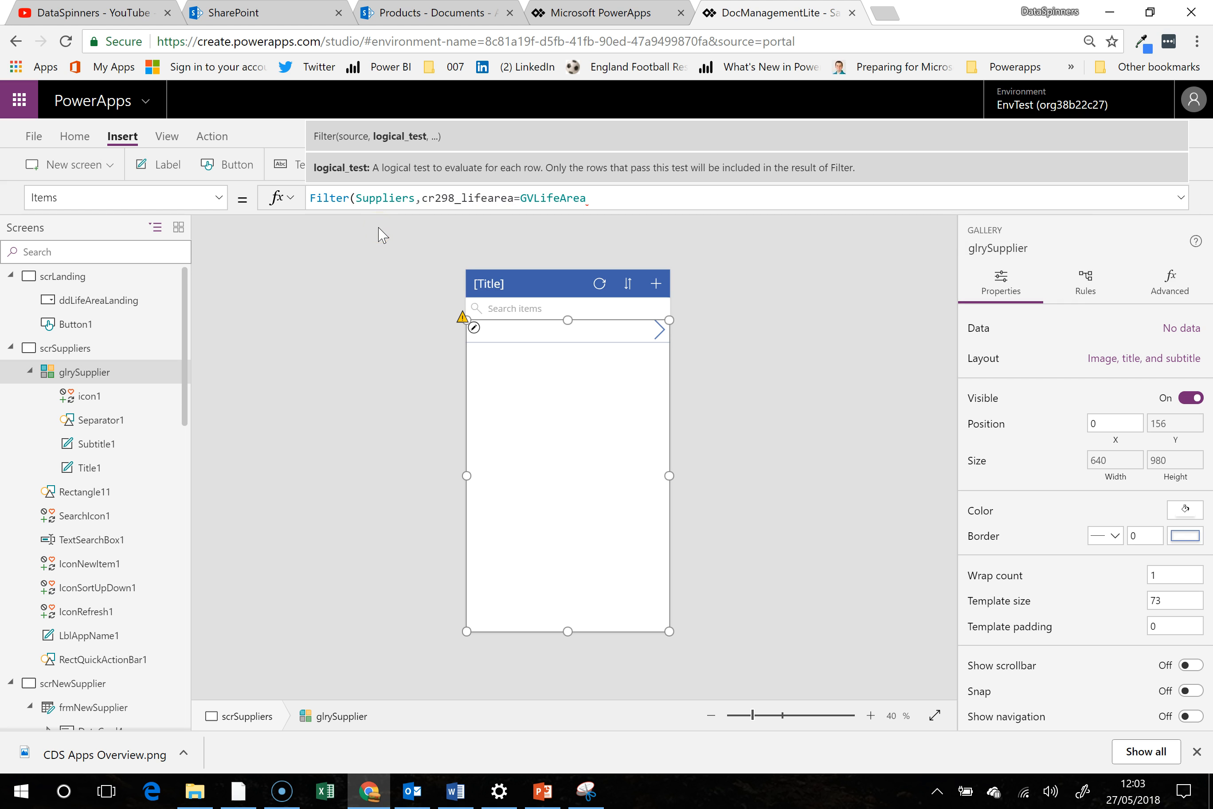
{"action": "type", "text": ")"}
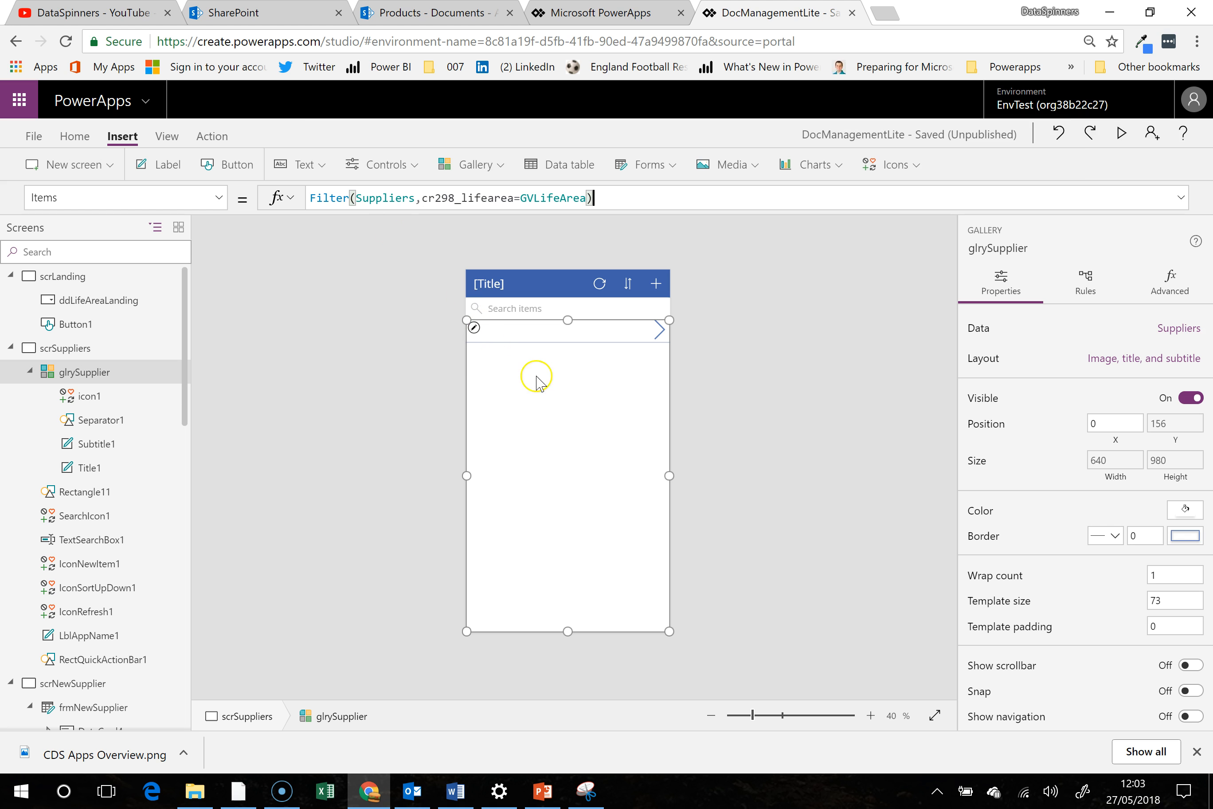
{"action": "left_click", "coordinate": [580, 503]}
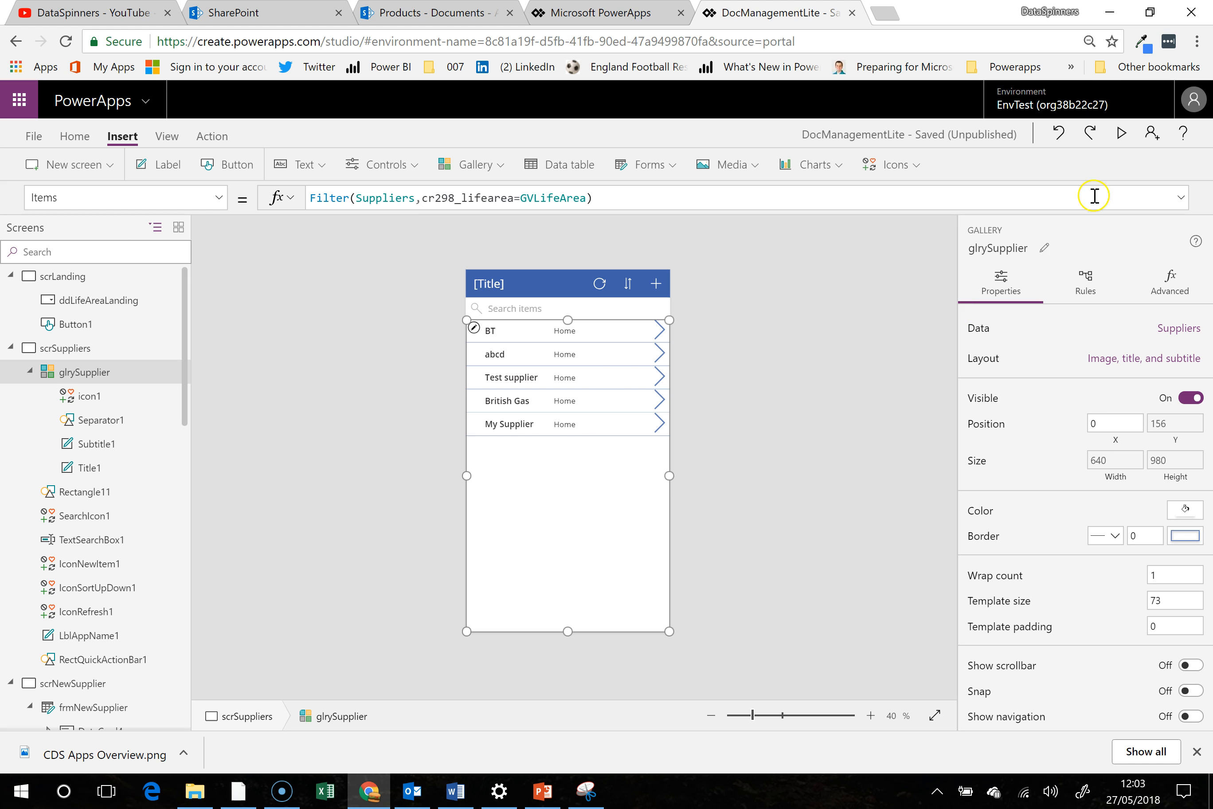
- Copy the back arrow icon from the header of the scrDocuments screen
{"action": "left_click", "coordinate": [574, 290]}
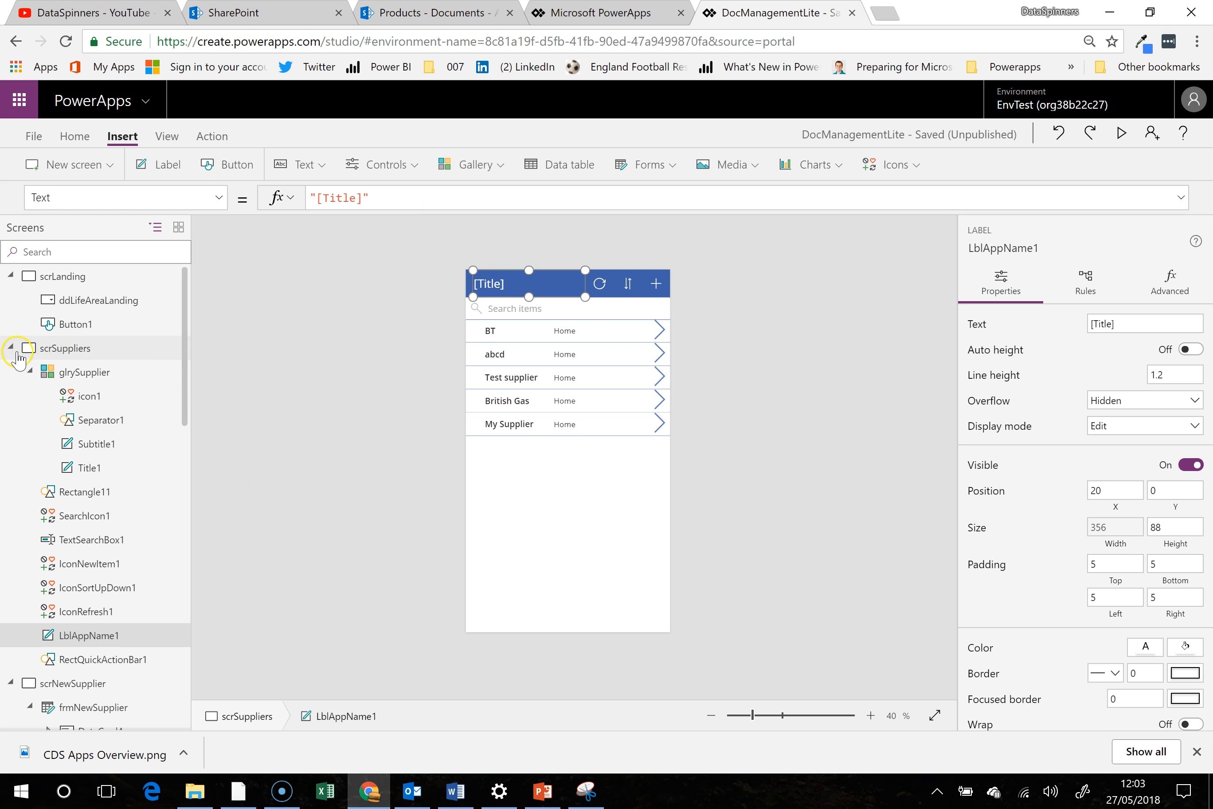
{"action": "left_click_drag", "start_coordinate": [187, 406], "coordinate": [178, 540]}
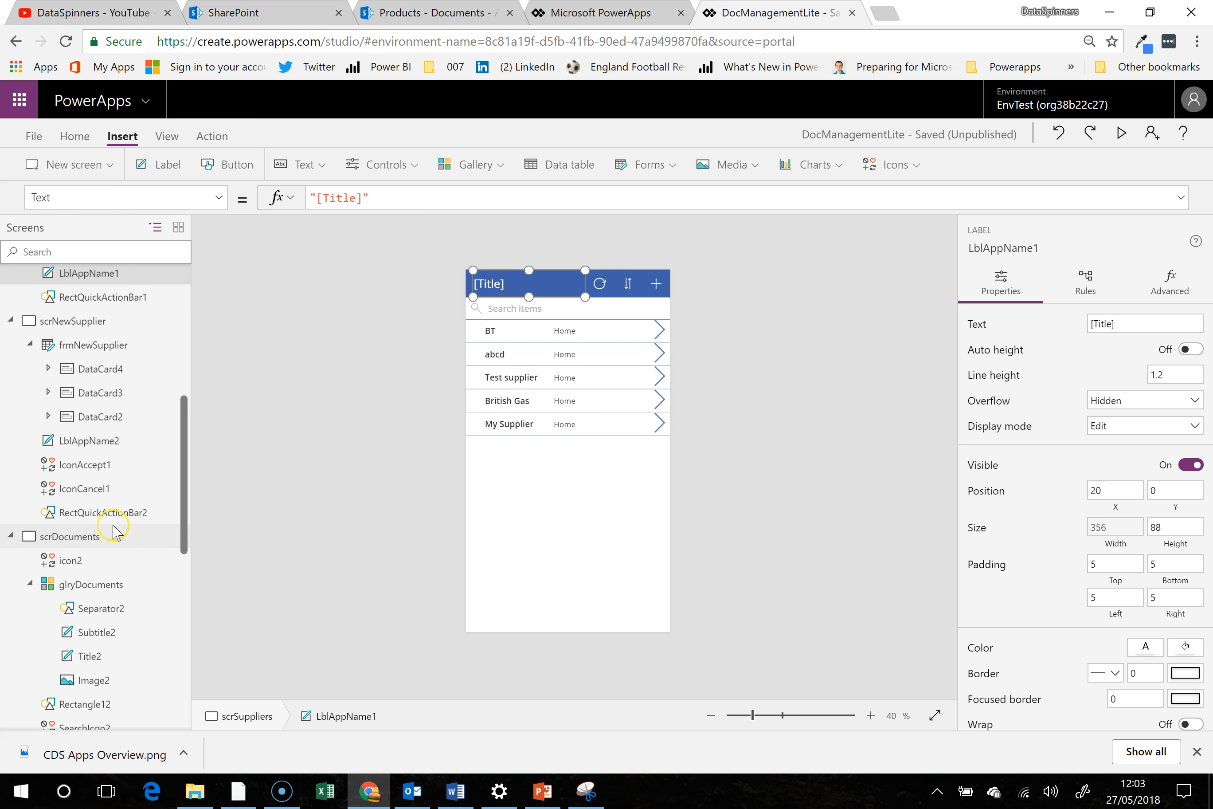
{"action": "left_click", "coordinate": [102, 539]}
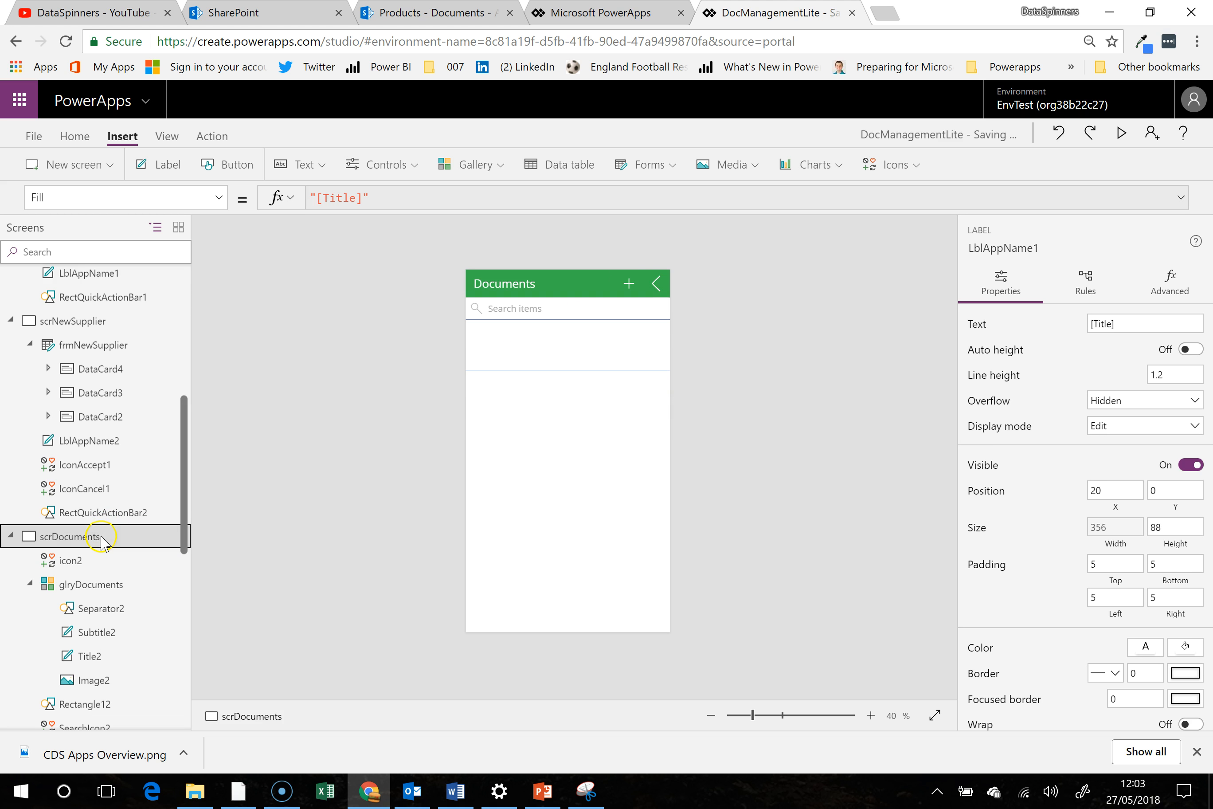
{"action": "left_click", "coordinate": [653, 283]}
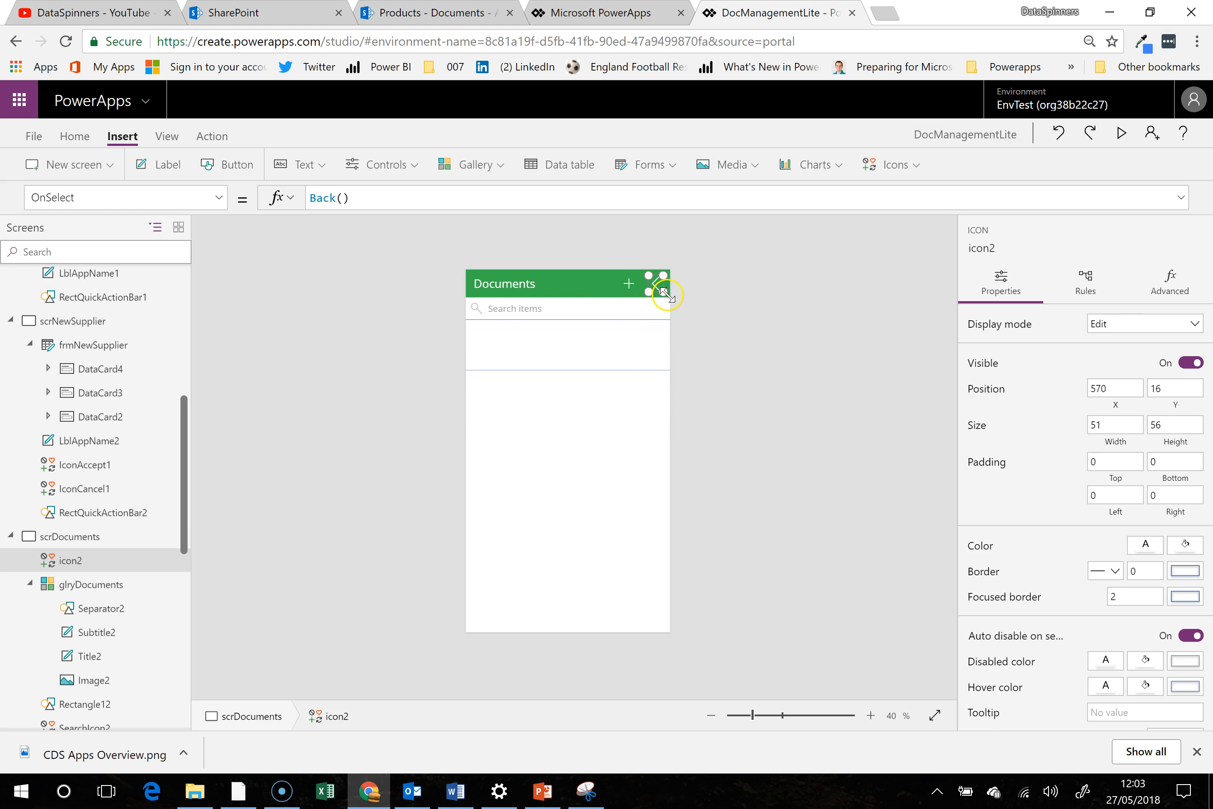
{"action": "scroll", "coordinate": [187, 307], "scroll_direction": "up", "scroll_amount": 5}
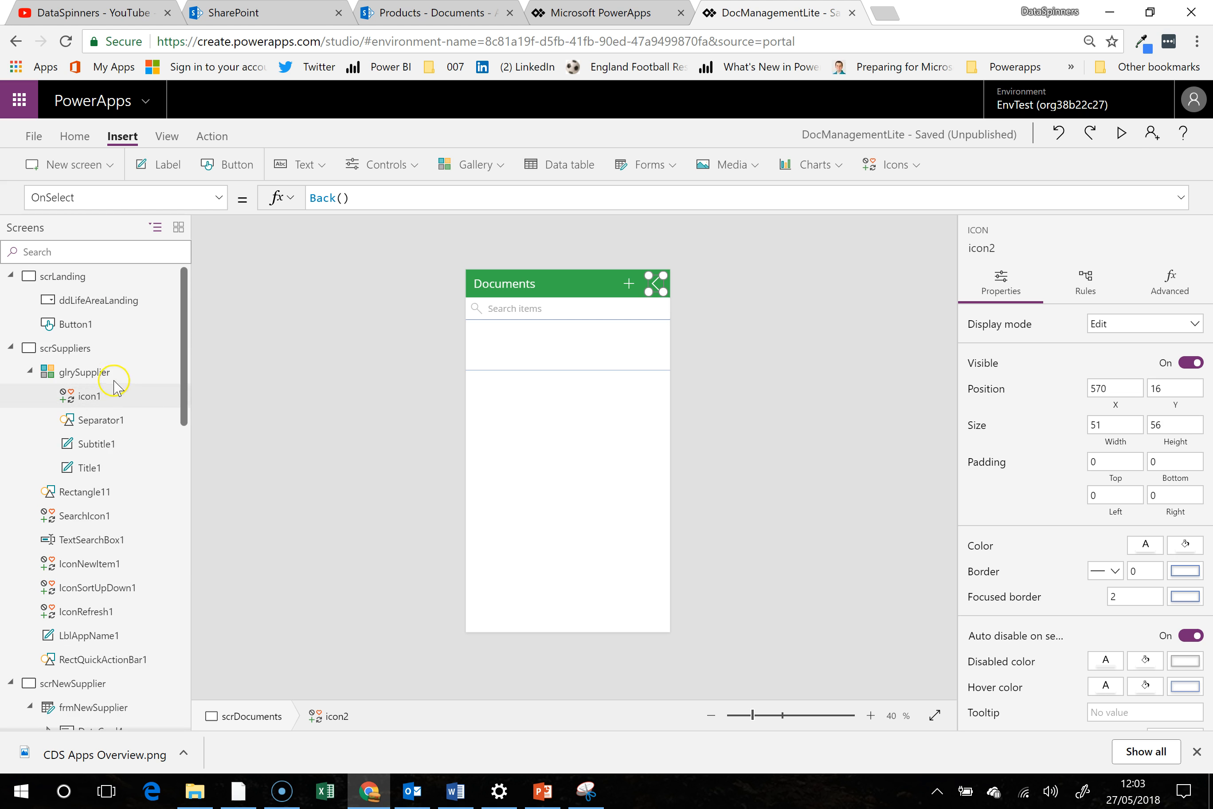
- Paste the back arrow icon onto scrSuppliers and place it in the header beside the refresh icon, at about X 325, Y 22
{"action": "left_click", "coordinate": [97, 346]}
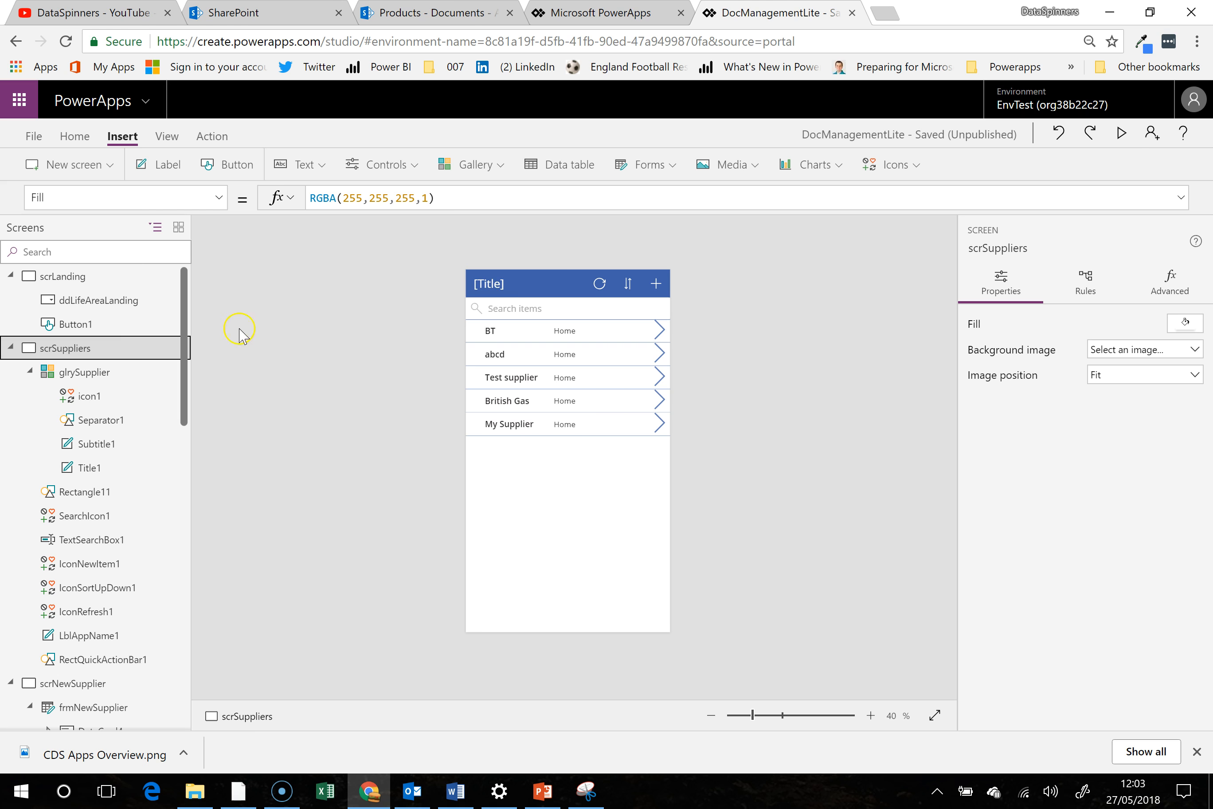
{"action": "right_click", "coordinate": [149, 348]}
{"action": "left_click", "coordinate": [197, 405]}
{"action": "left_click_drag", "start_coordinate": [483, 281], "coordinate": [580, 276]}
{"action": "left_click_drag", "start_coordinate": [581, 275], "coordinate": [586, 281]}
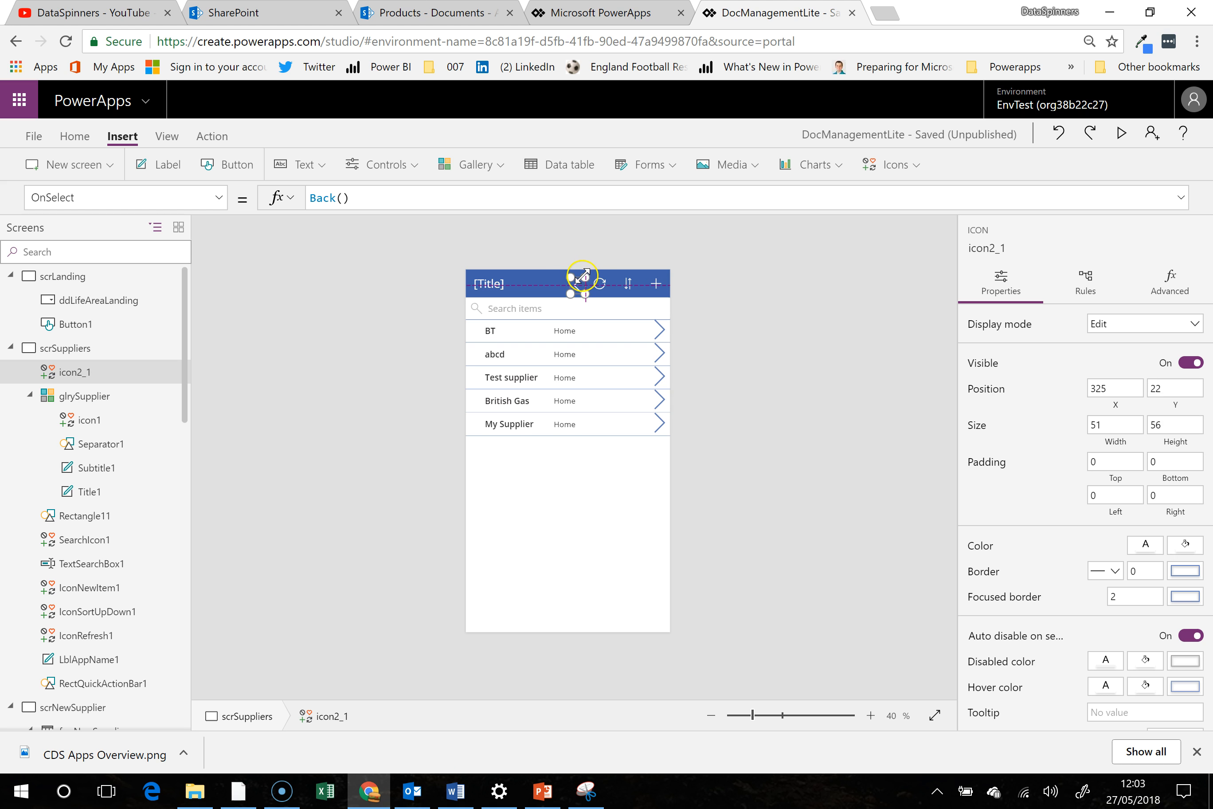
- Preview the app, test the back arrow and the supplier list filtered by Business, return to the landing screen, and end the preview
{"action": "left_click", "coordinate": [1119, 133]}
{"action": "left_click", "coordinate": [621, 112]}
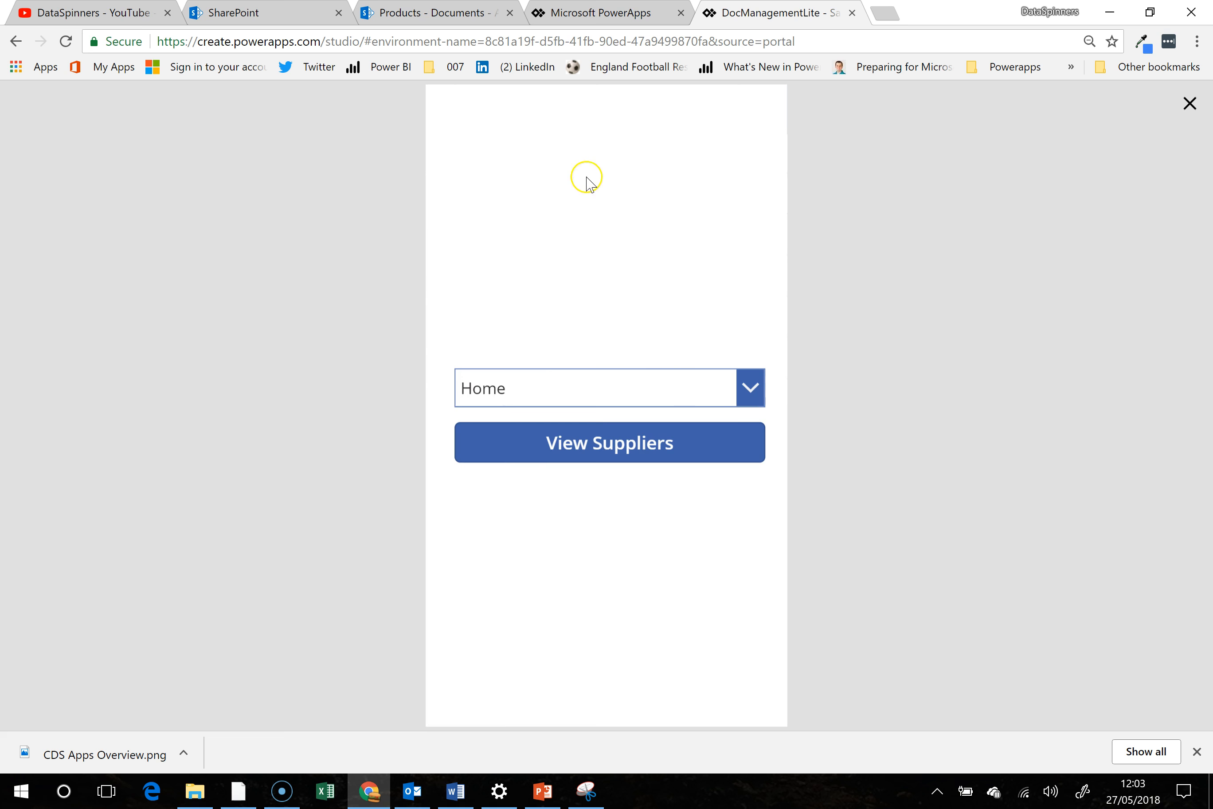
{"action": "left_click", "coordinate": [679, 378]}
{"action": "left_click", "coordinate": [606, 425]}
{"action": "left_click", "coordinate": [616, 432]}
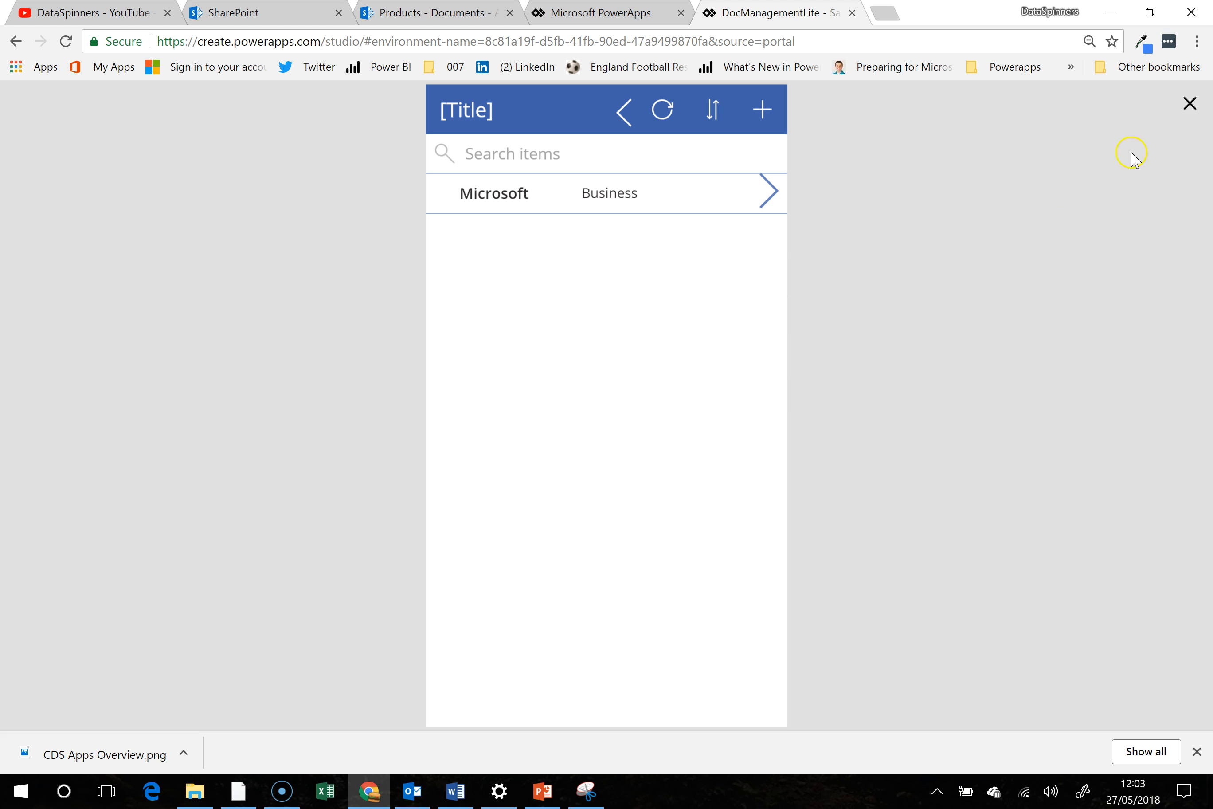
{"action": "left_click", "coordinate": [625, 110]}
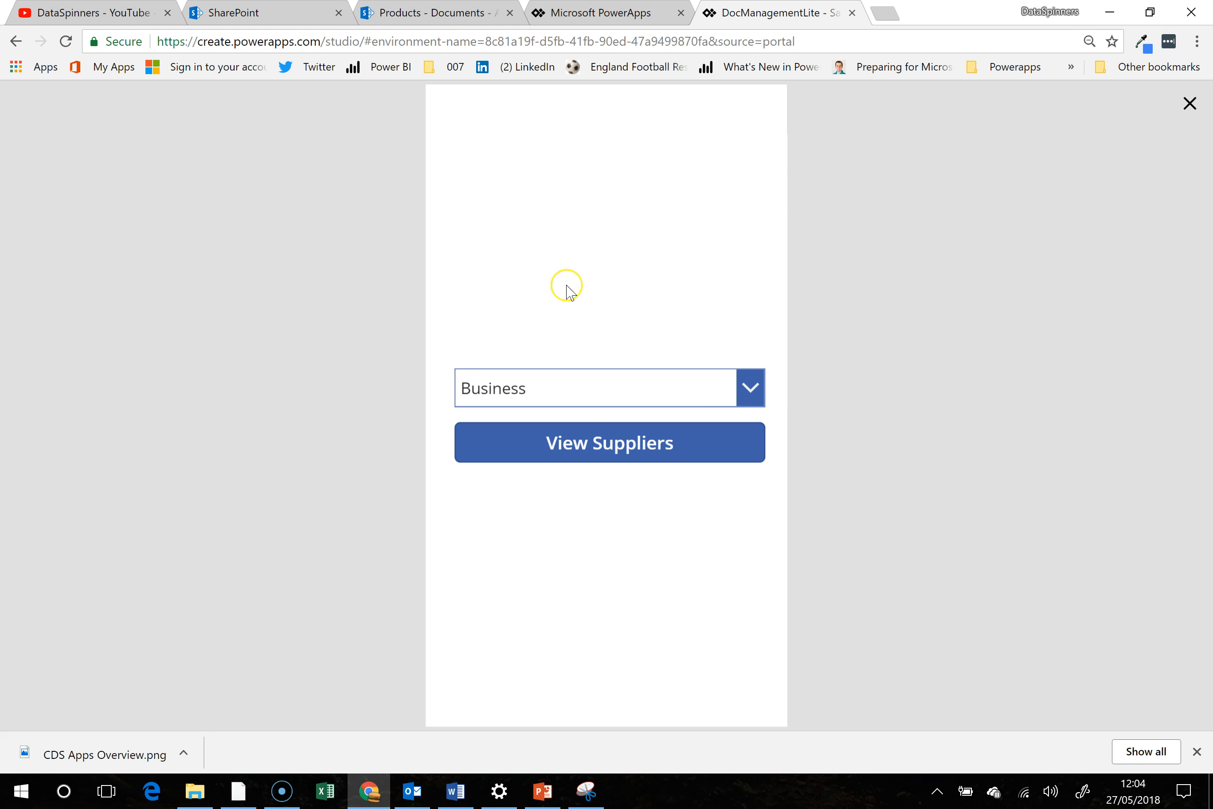
{"action": "left_click", "coordinate": [1190, 104]}
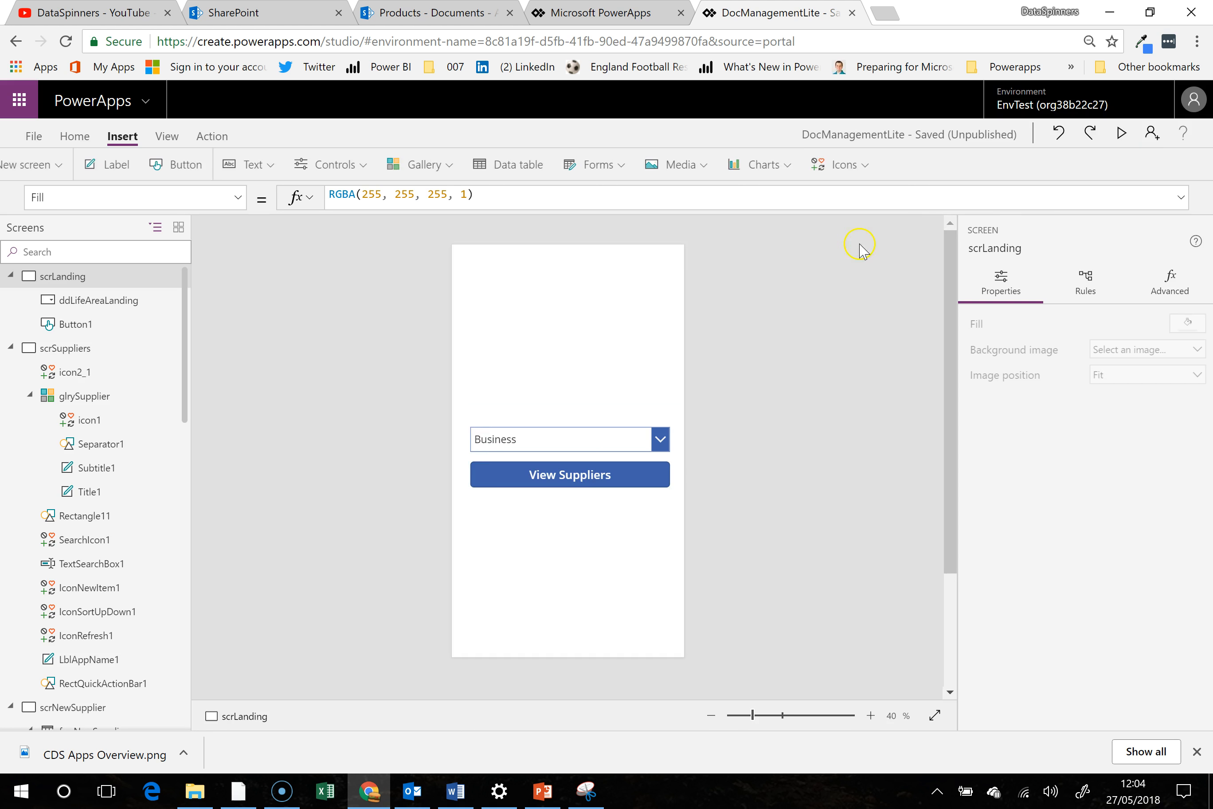
- Review the View Suppliers button's OnSelect formula, and preview the supplier list for Business again
{"action": "left_click", "coordinate": [630, 485]}
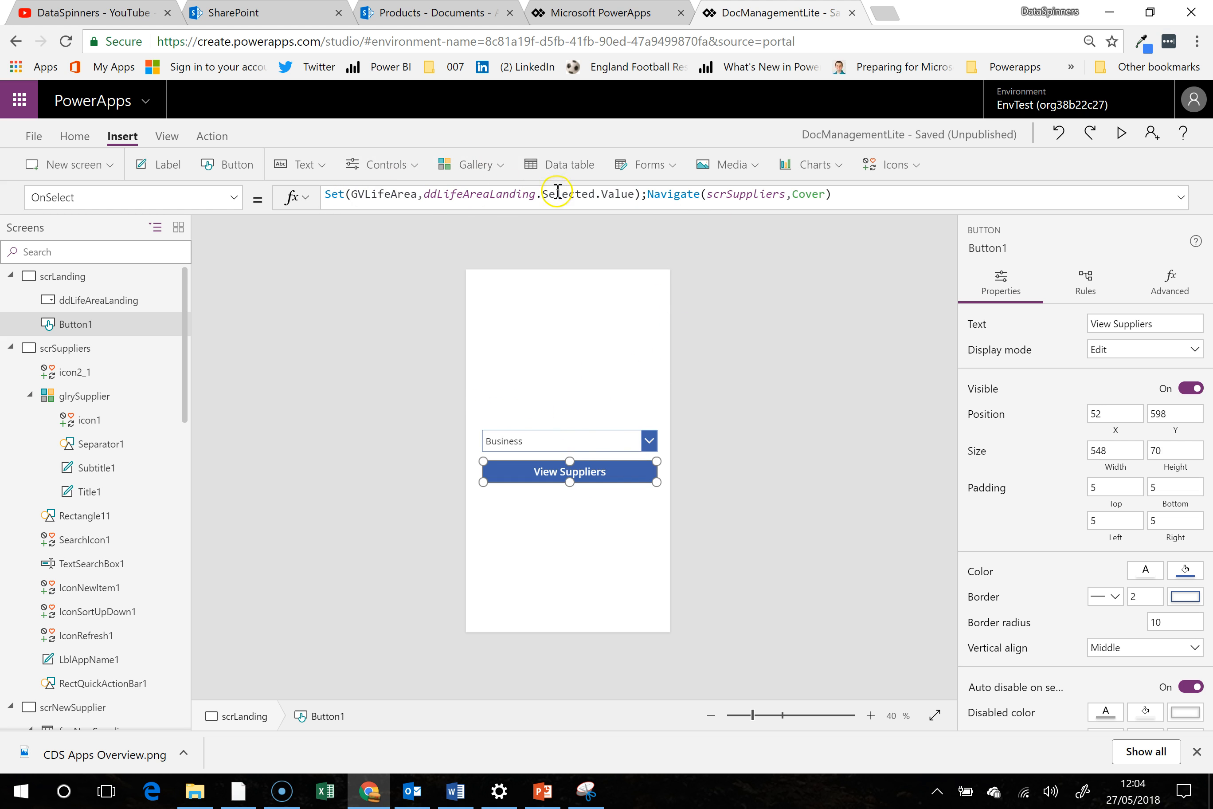
{"action": "left_click", "coordinate": [1121, 133]}
{"action": "left_click", "coordinate": [716, 443]}
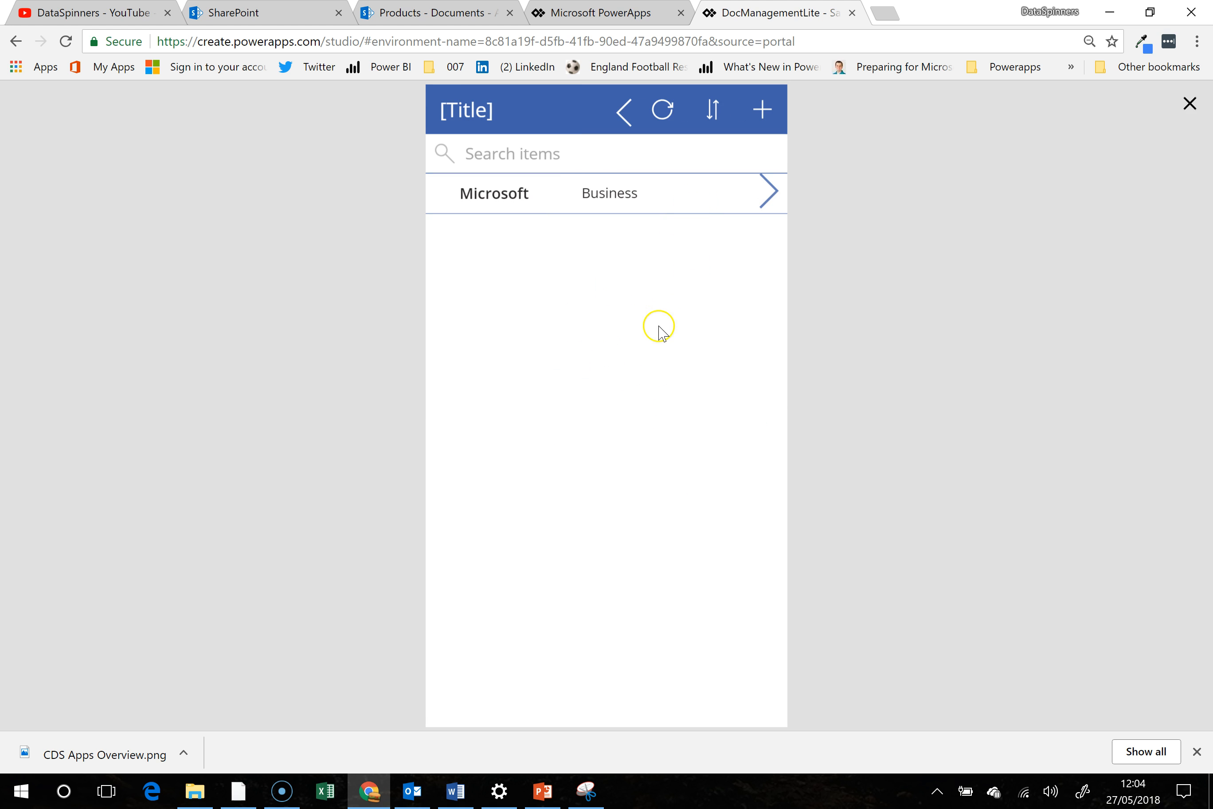
- End the preview and set the glrySupplier gallery's Items to Filter(Suppliers,cr298_lifearea=ddLifeAreaLanding.Selected.Value)
{"action": "left_click", "coordinate": [1193, 107]}
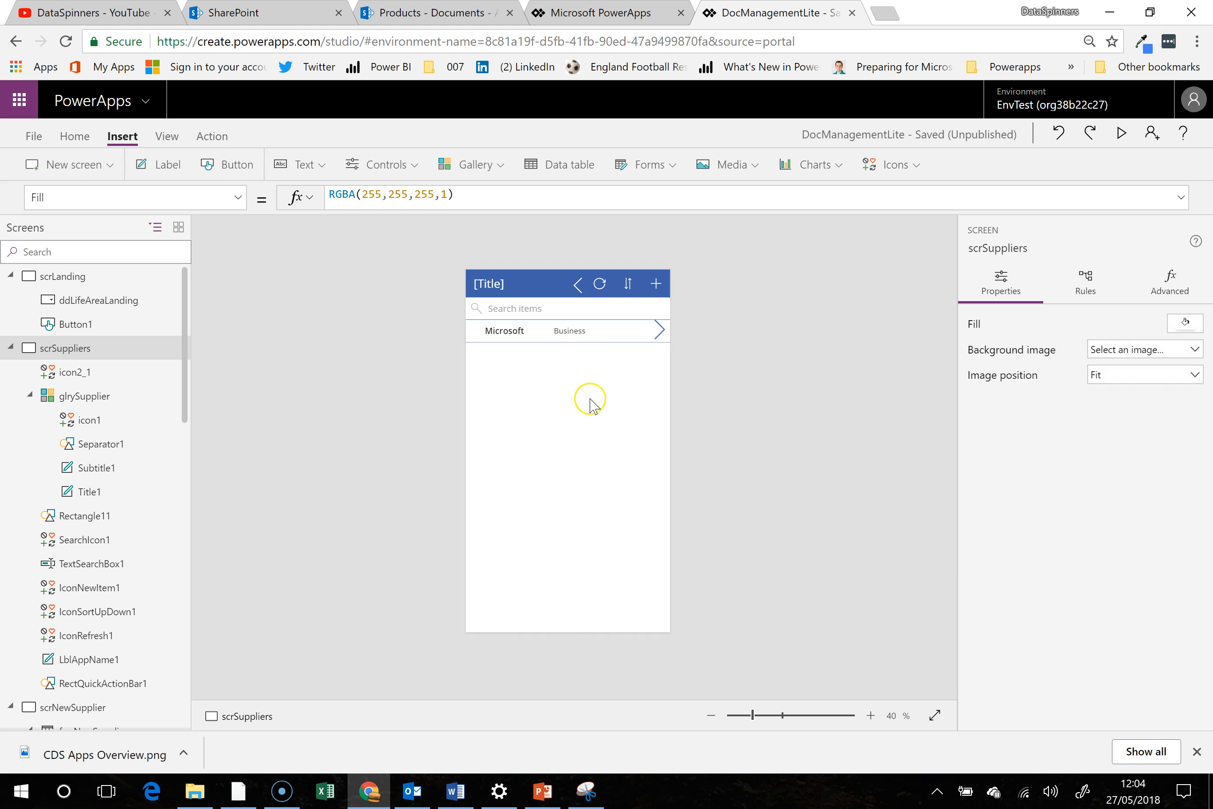
{"action": "left_click", "coordinate": [560, 376]}
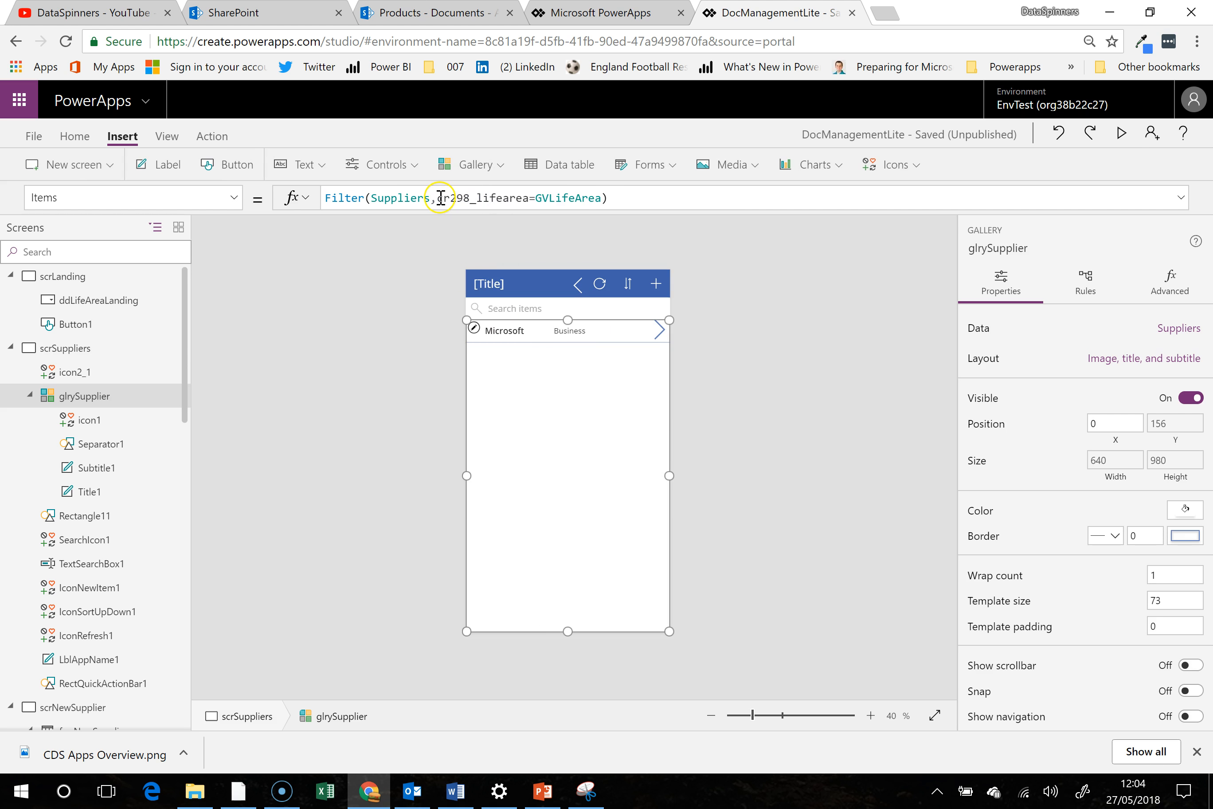
{"action": "left_click_drag", "start_coordinate": [437, 198], "coordinate": [594, 197]}
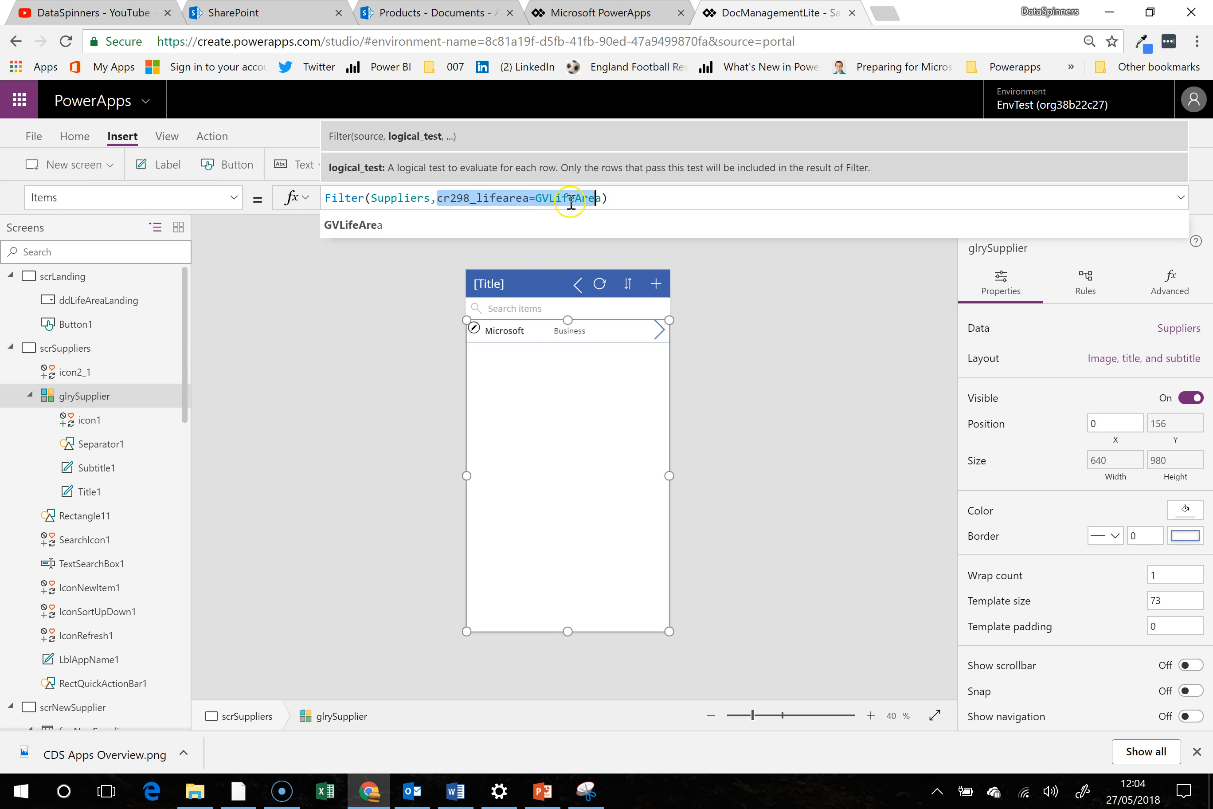
{"action": "left_click", "coordinate": [602, 198]}
{"action": "double_click", "coordinate": [536, 197]}
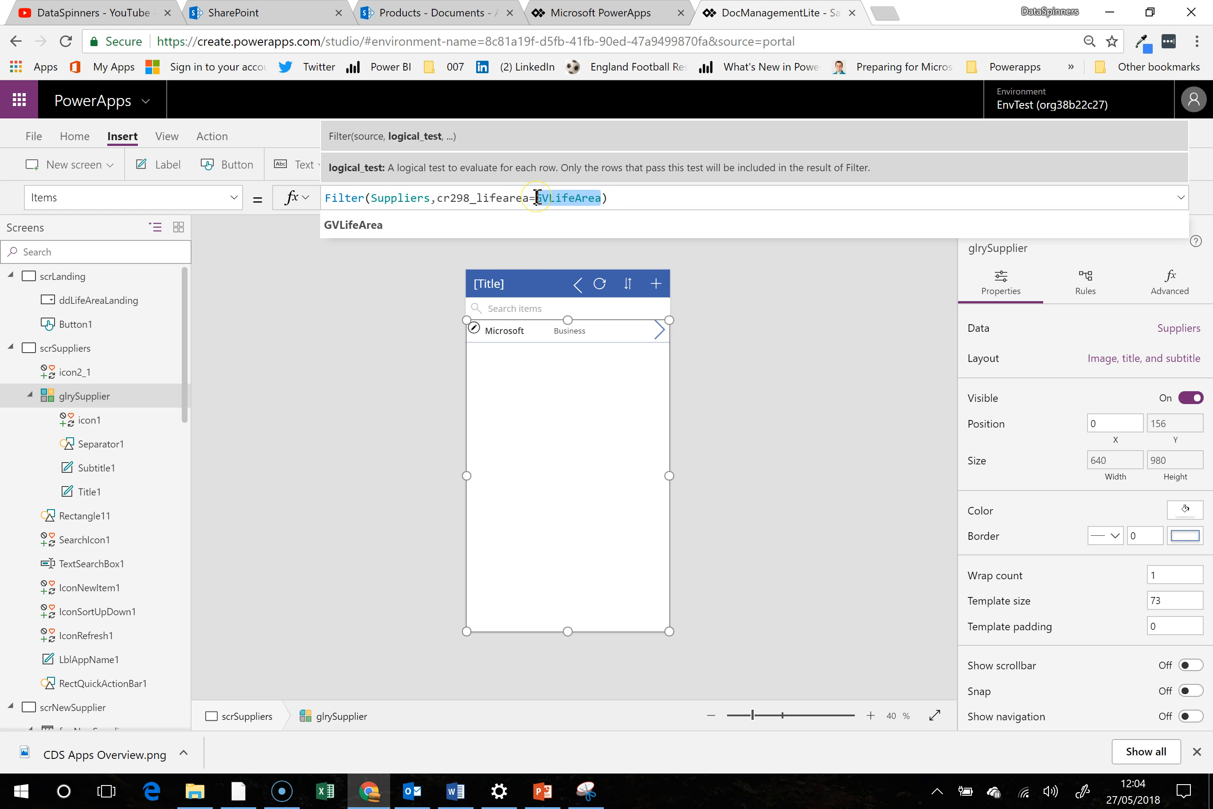
{"action": "type", "text": "dd"}
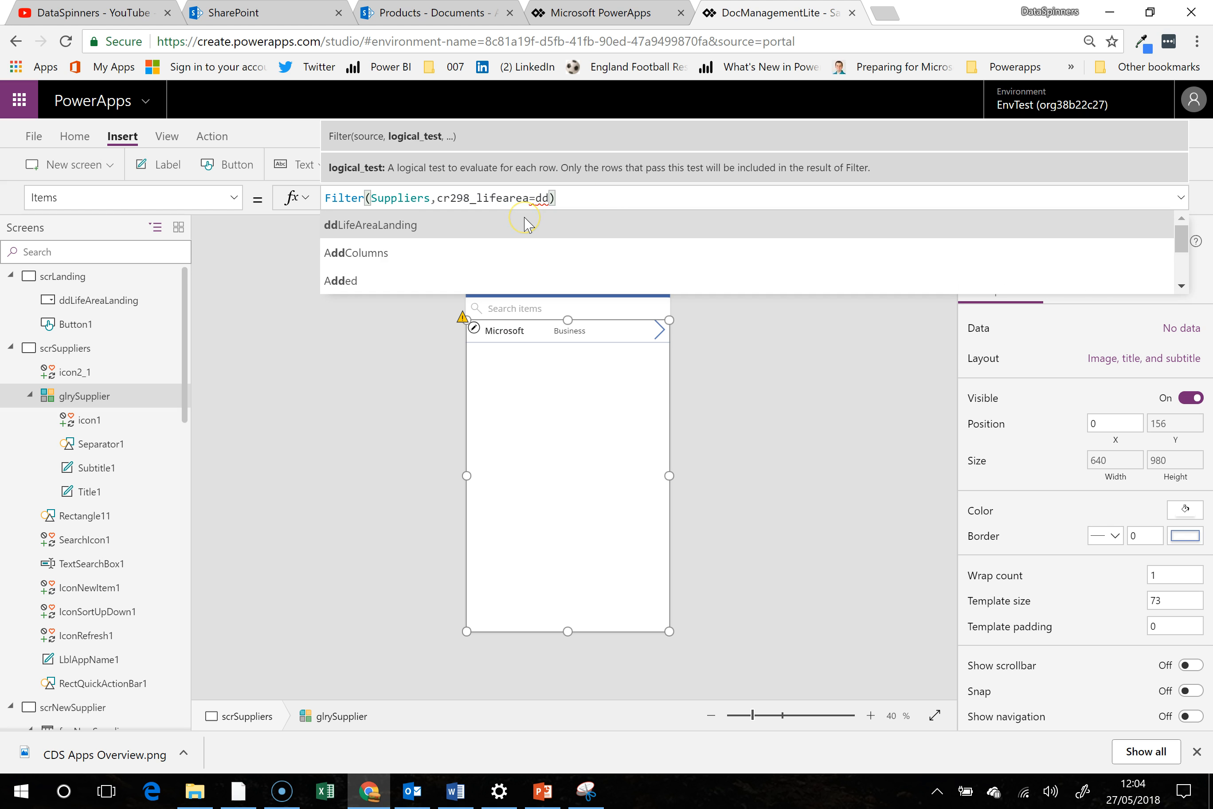
{"action": "left_click", "coordinate": [526, 224]}
{"action": "type", "text": ".sel"}
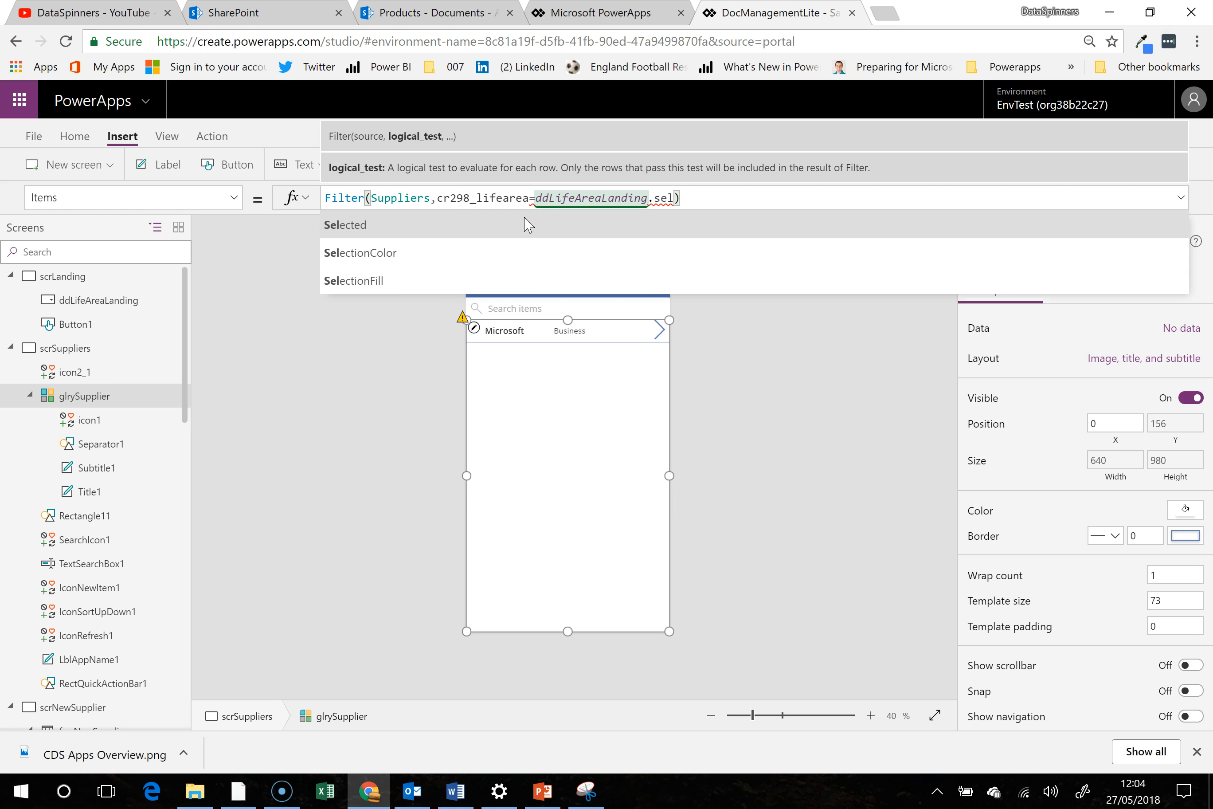
{"action": "left_click", "coordinate": [527, 224]}
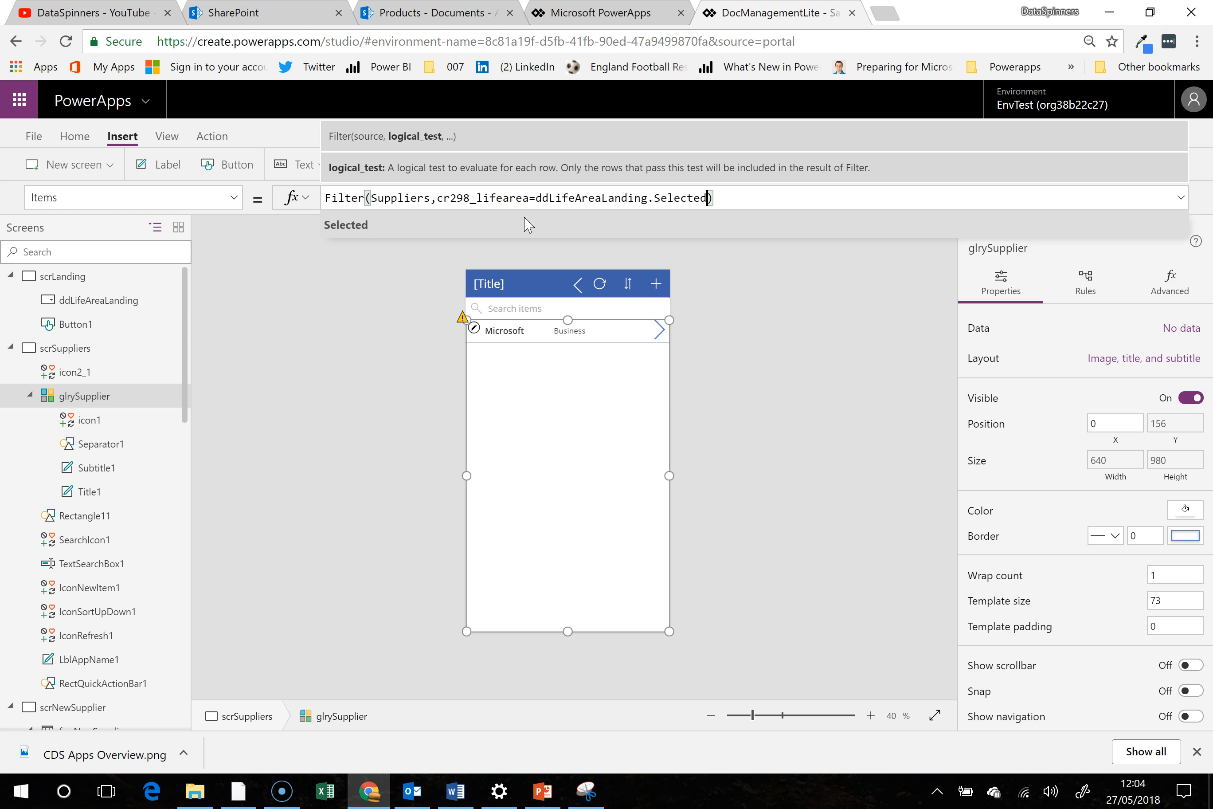
{"action": "type", "text": ".Valu"}
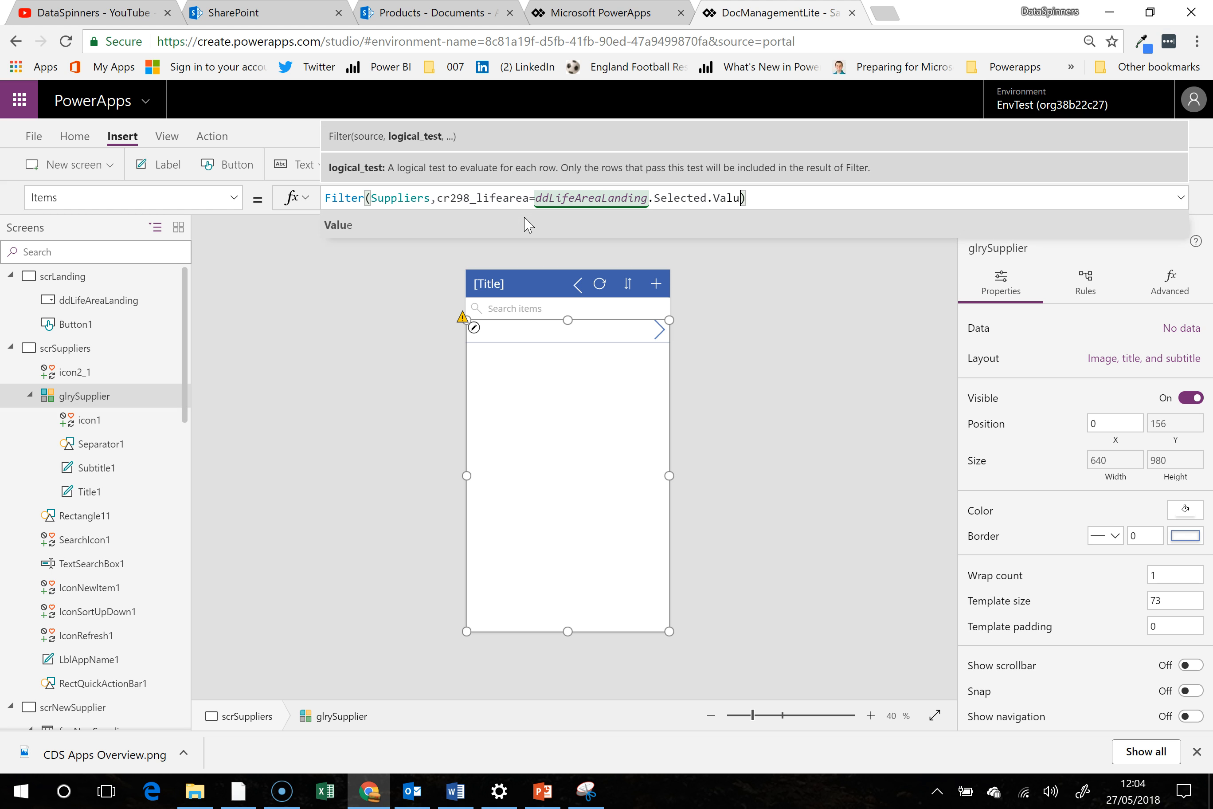
{"action": "type", "text": "e"}
{"action": "left_click", "coordinate": [527, 225]}
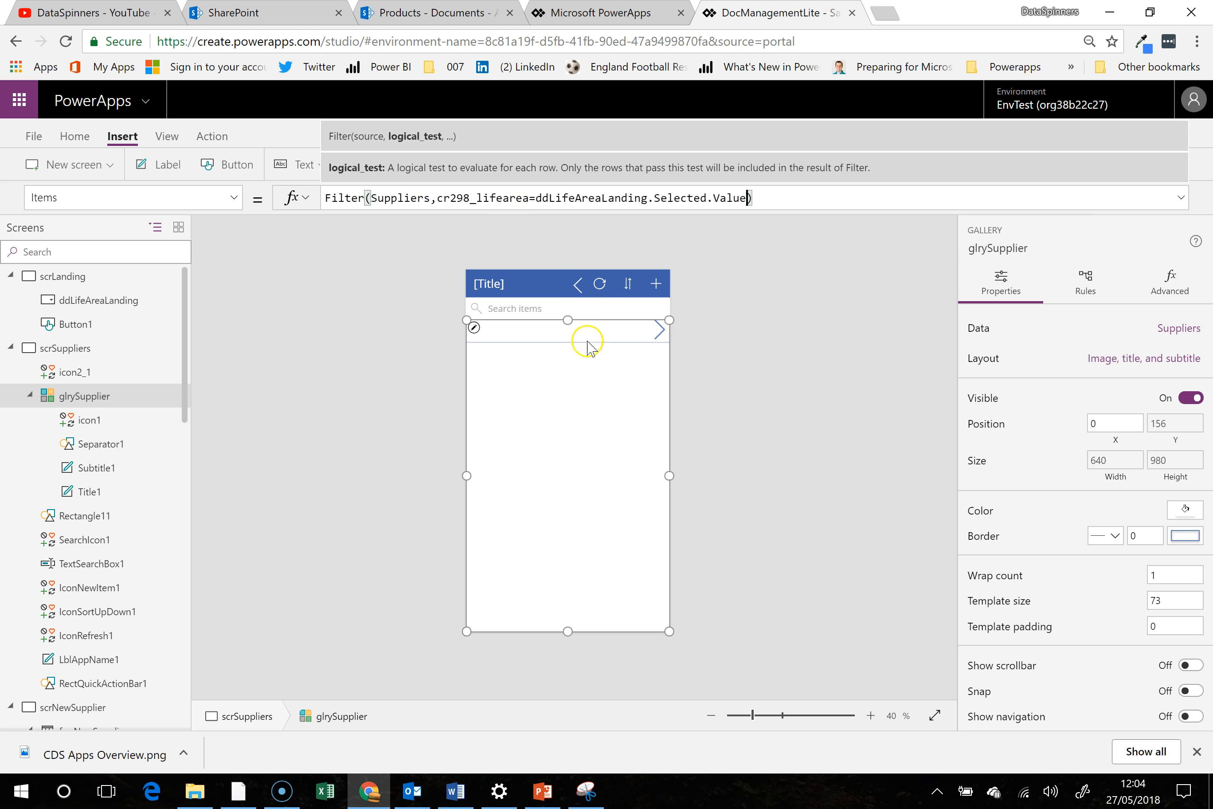
{"action": "left_click", "coordinate": [582, 390]}
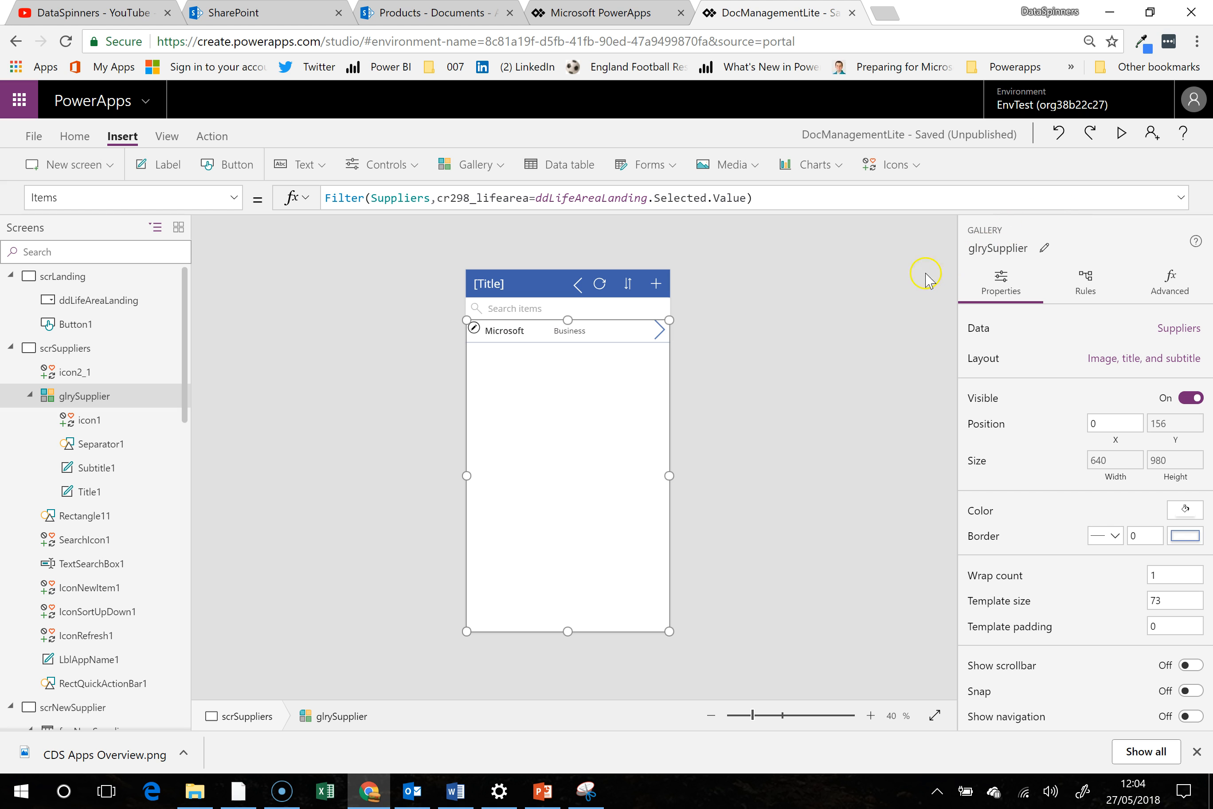
{"action": "left_click", "coordinate": [1122, 133]}
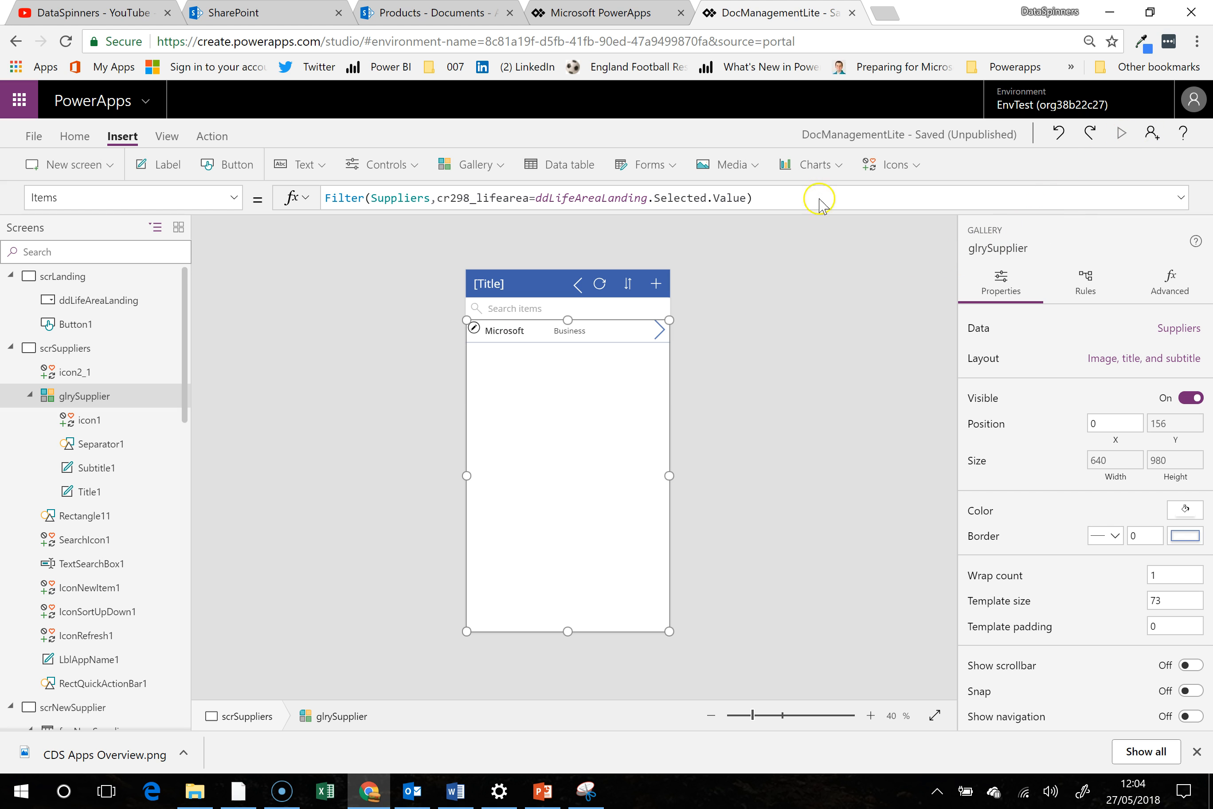
- Remove the Set(GVLifeArea,…) call from the View Suppliers button's OnSelect on scrLanding, leaving only Navigate(scrSuppliers,Cover)
{"action": "left_click", "coordinate": [63, 277]}
{"action": "left_click", "coordinate": [562, 470]}
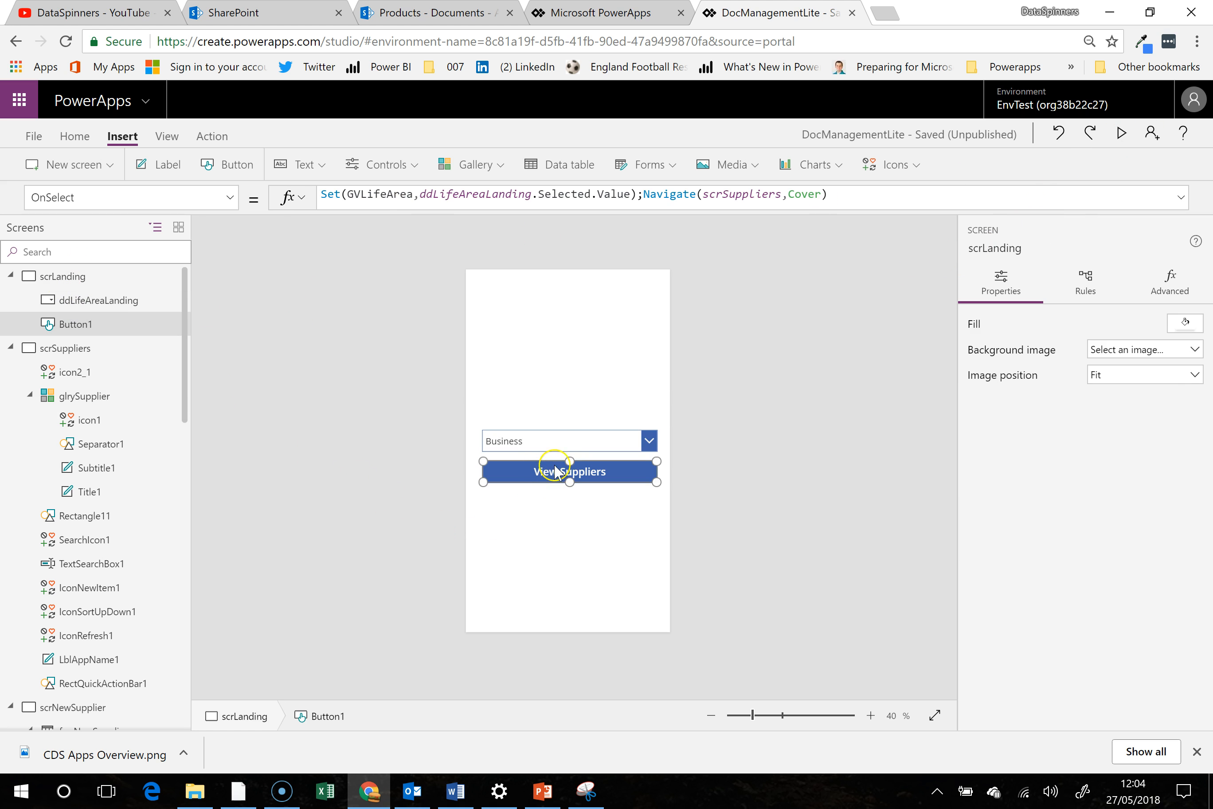
{"action": "left_click_drag", "start_coordinate": [646, 197], "coordinate": [137, 194]}
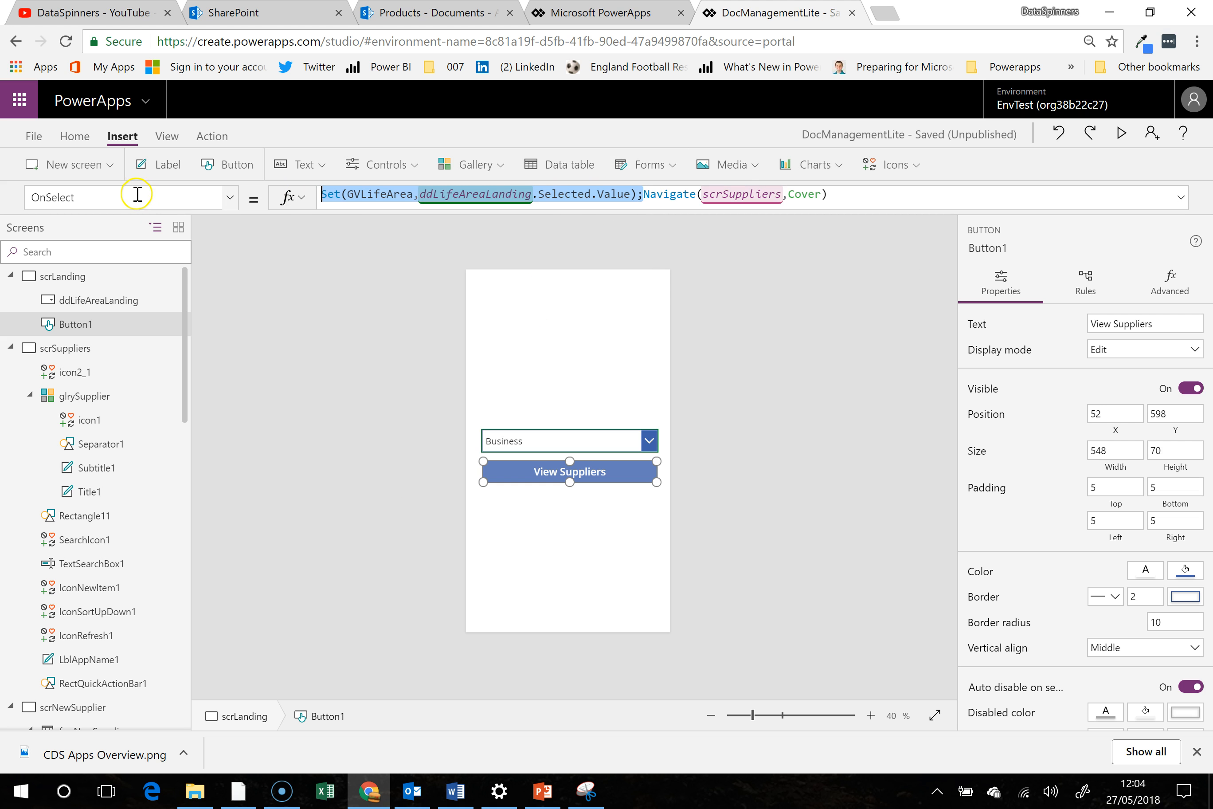
{"action": "key", "text": "Delete"}
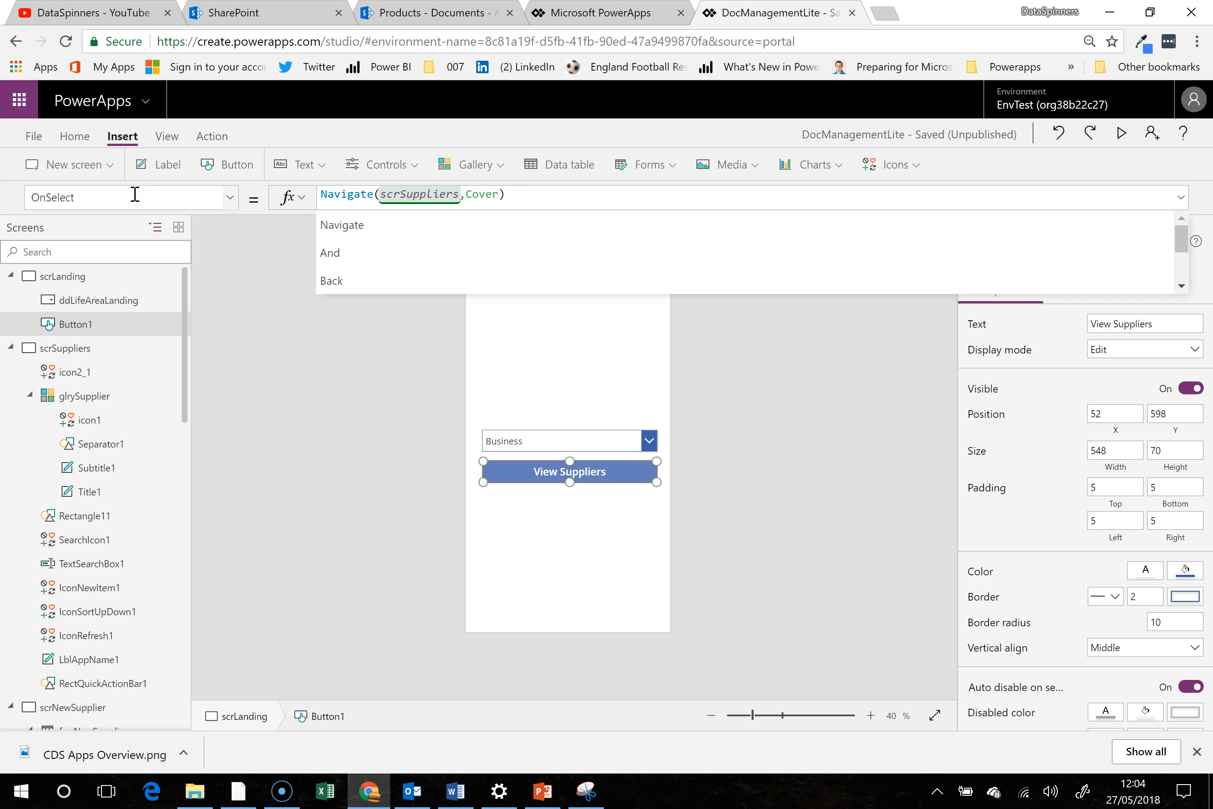
{"action": "left_click", "coordinate": [592, 557]}
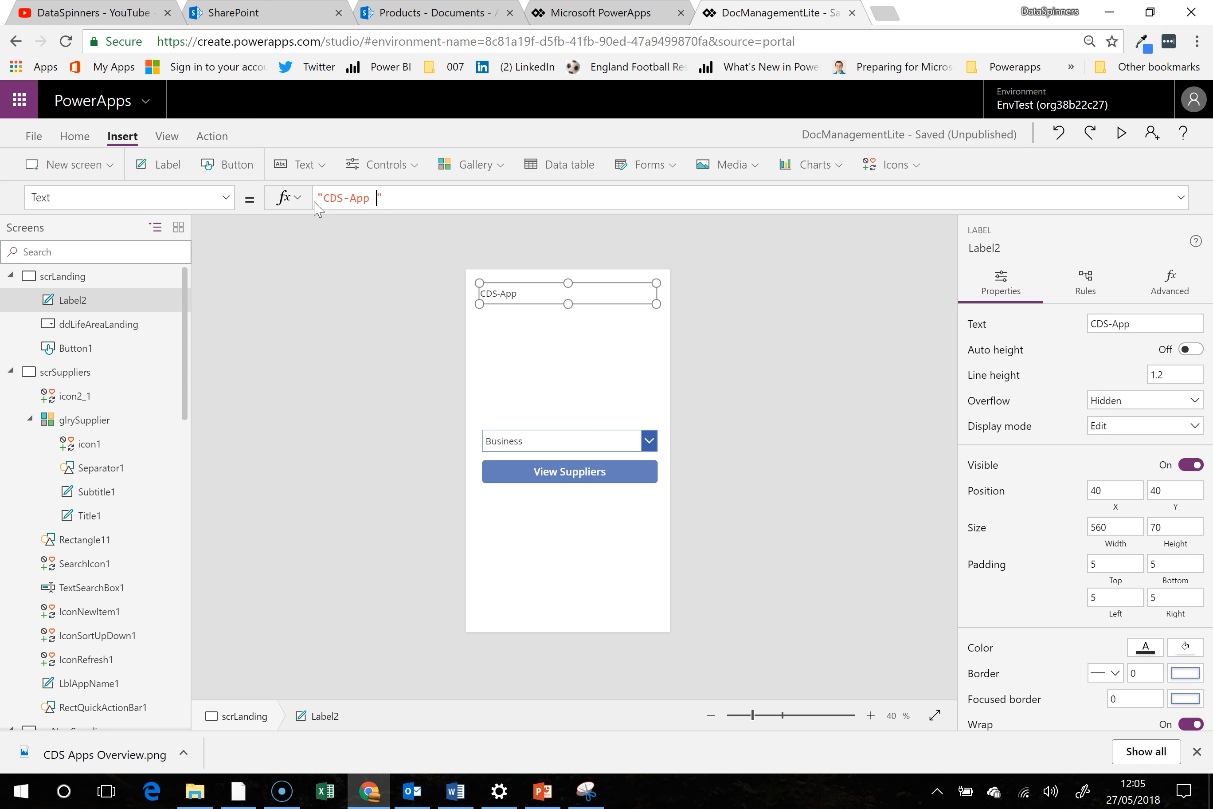
- Set the new scrLanding label's text to "CDS-App Landing Page" and move the label down to about X 52, Y 128
{"action": "key", "text": "BackSpace"}
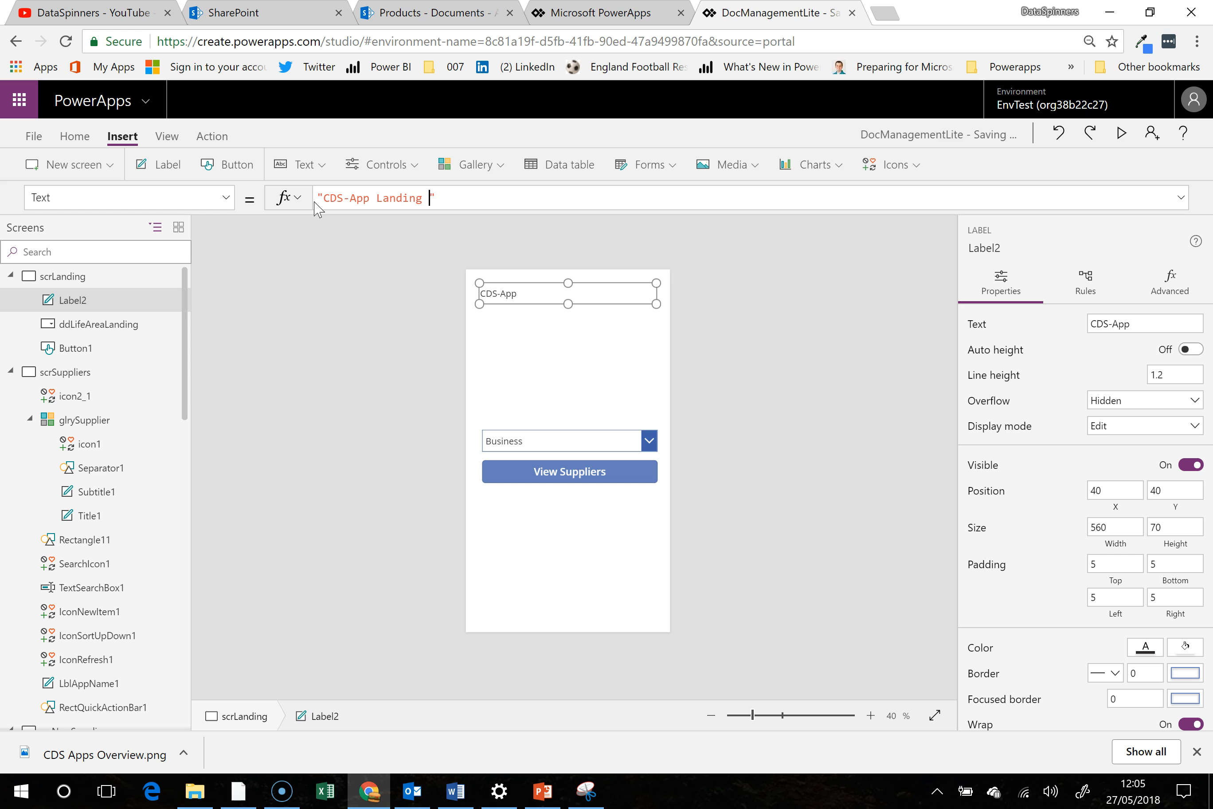
{"action": "left_click", "coordinate": [561, 386]}
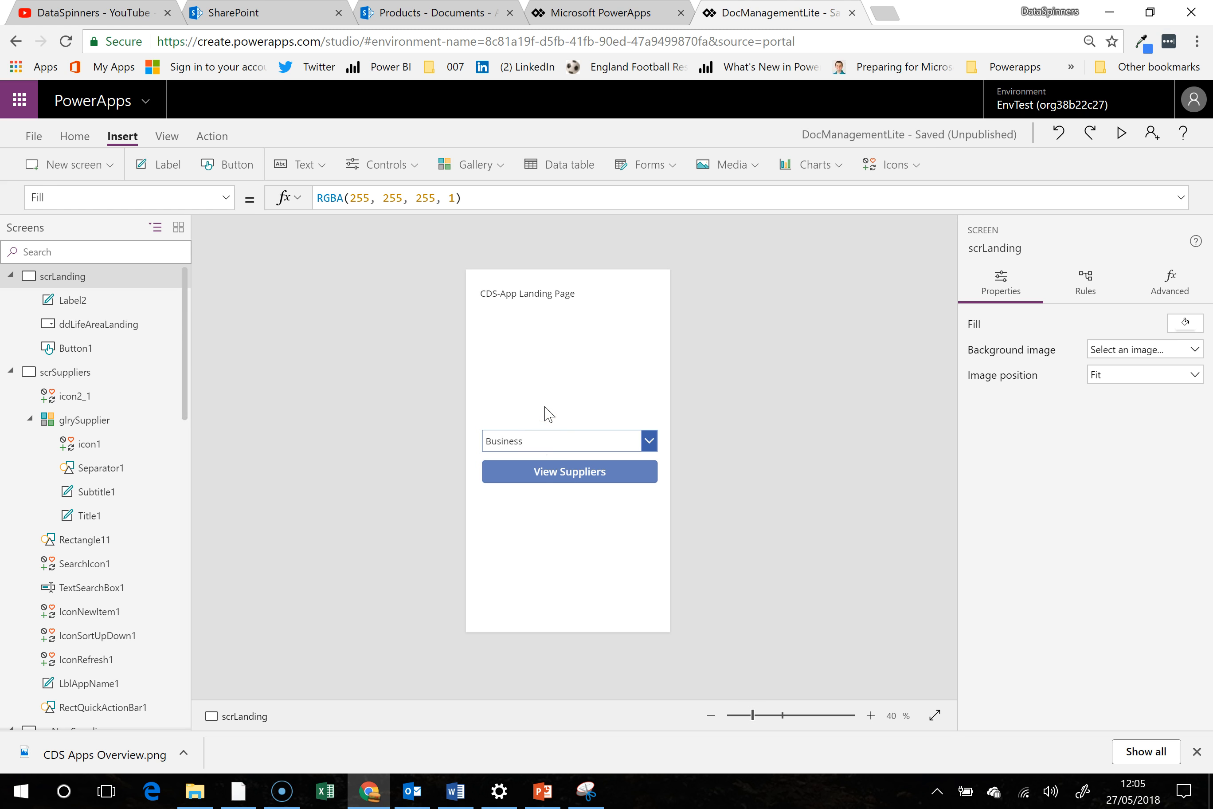
{"action": "left_click", "coordinate": [523, 296]}
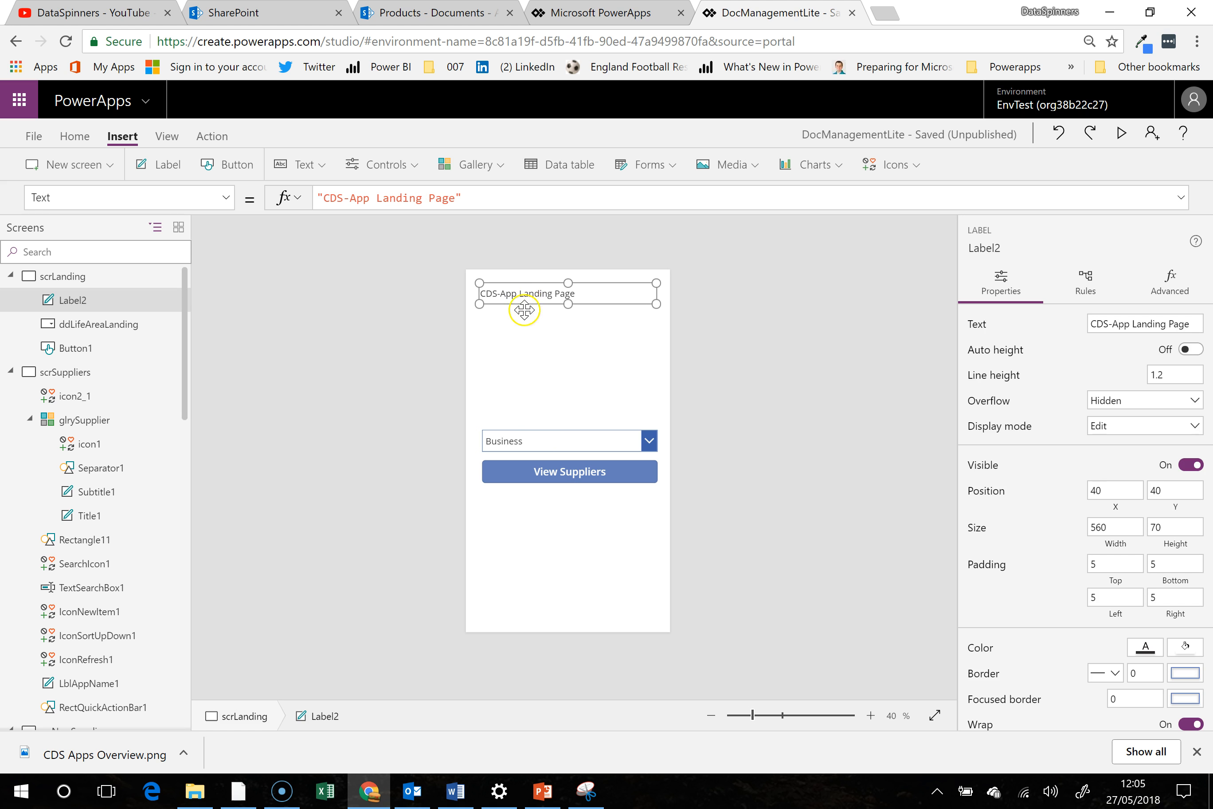
{"action": "left_click_drag", "start_coordinate": [539, 305], "coordinate": [544, 334]}
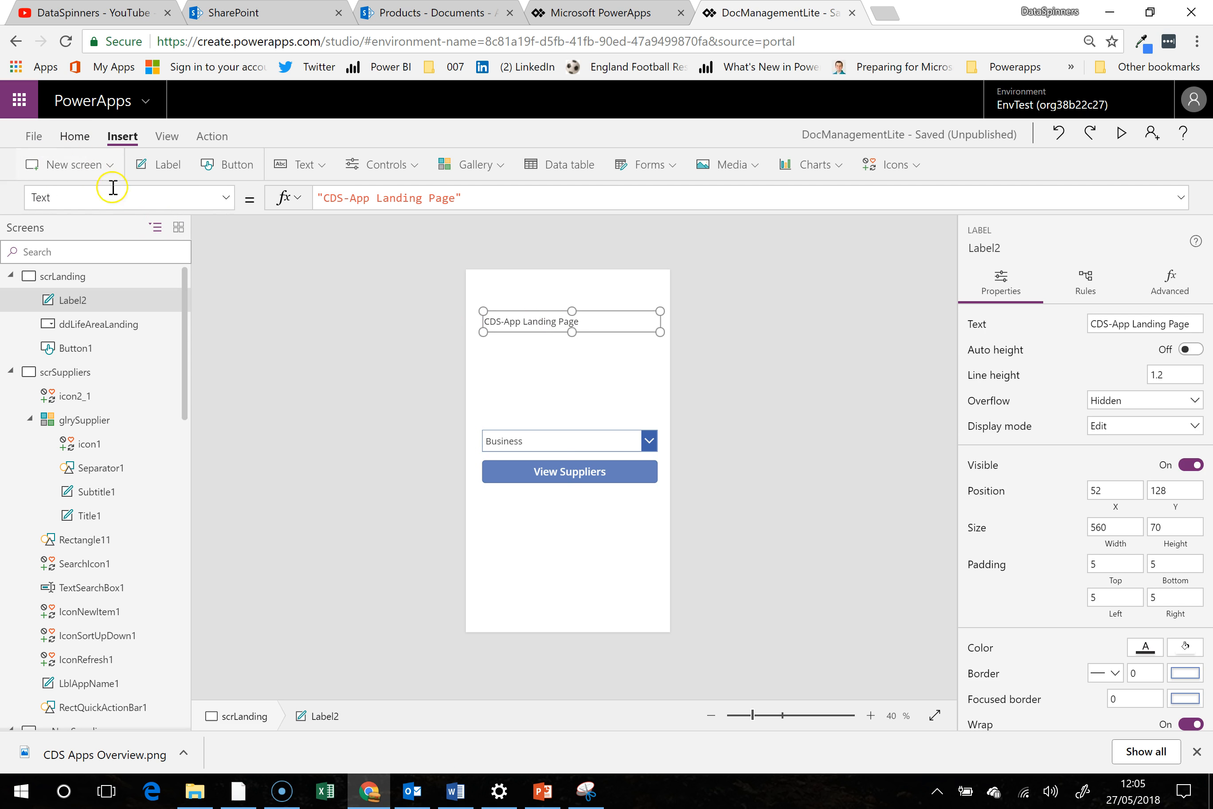
{"action": "left_click", "coordinate": [78, 137]}
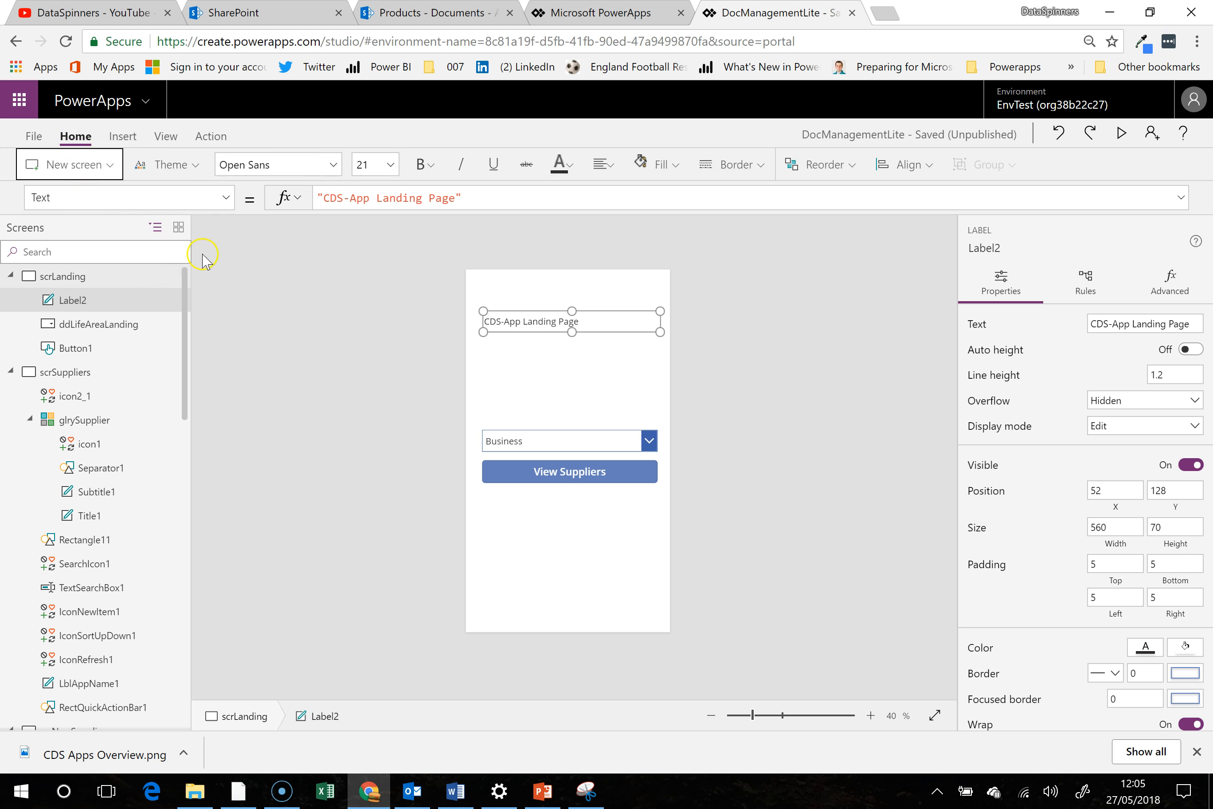
{"action": "left_click", "coordinate": [562, 377]}
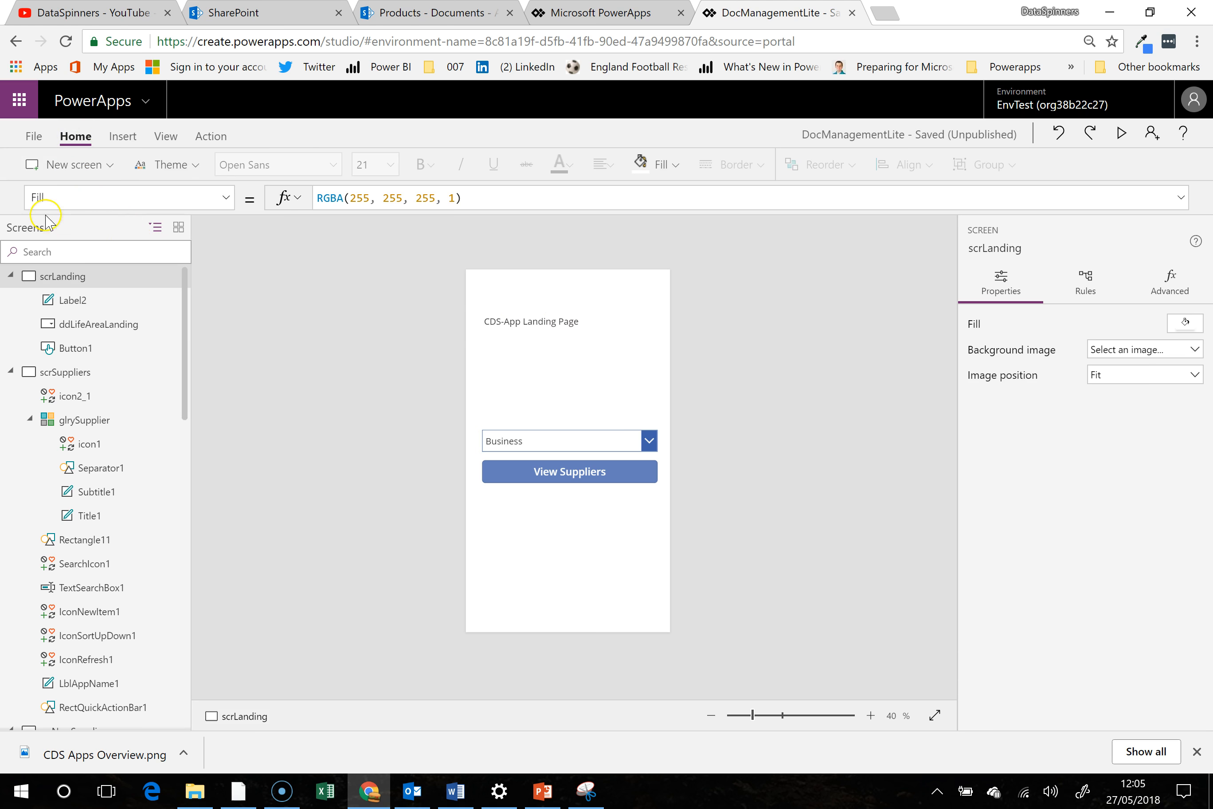
- Open the Images section of the app's media storage
{"action": "left_click", "coordinate": [33, 135]}
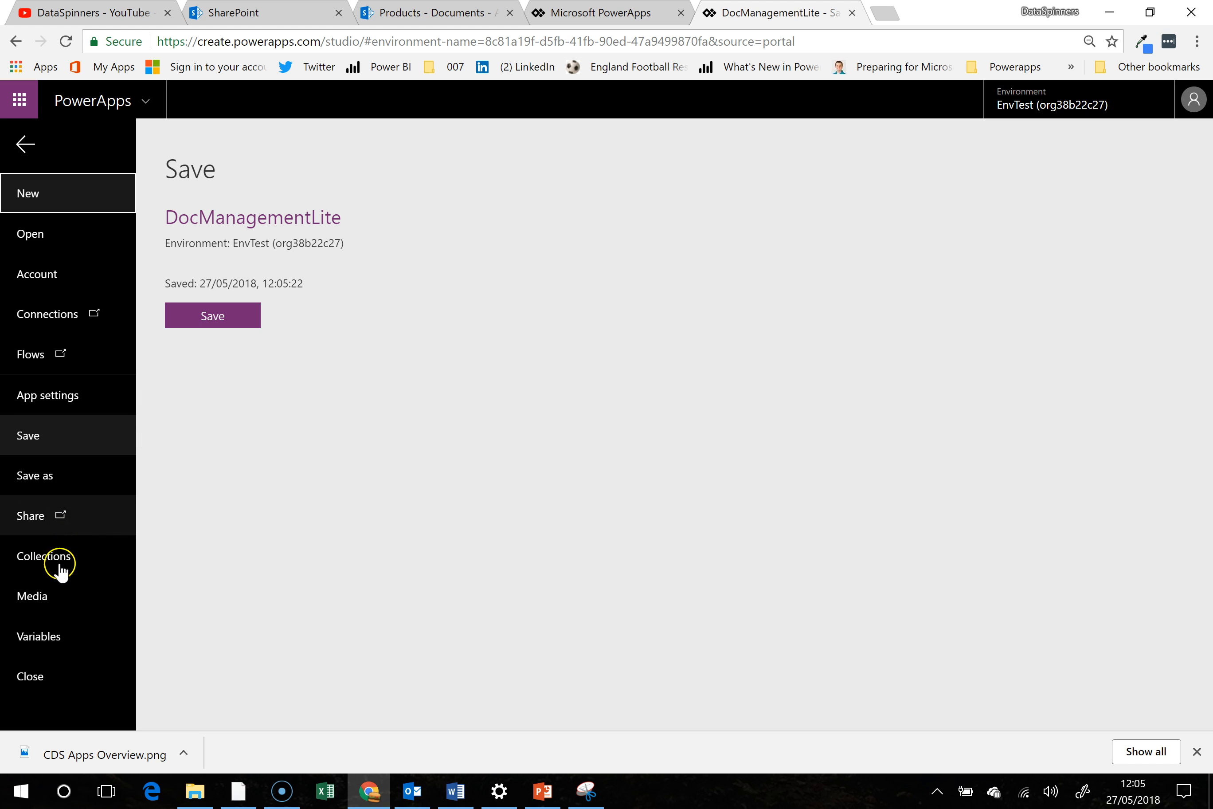
{"action": "left_click", "coordinate": [83, 592]}
{"action": "left_click", "coordinate": [239, 229]}
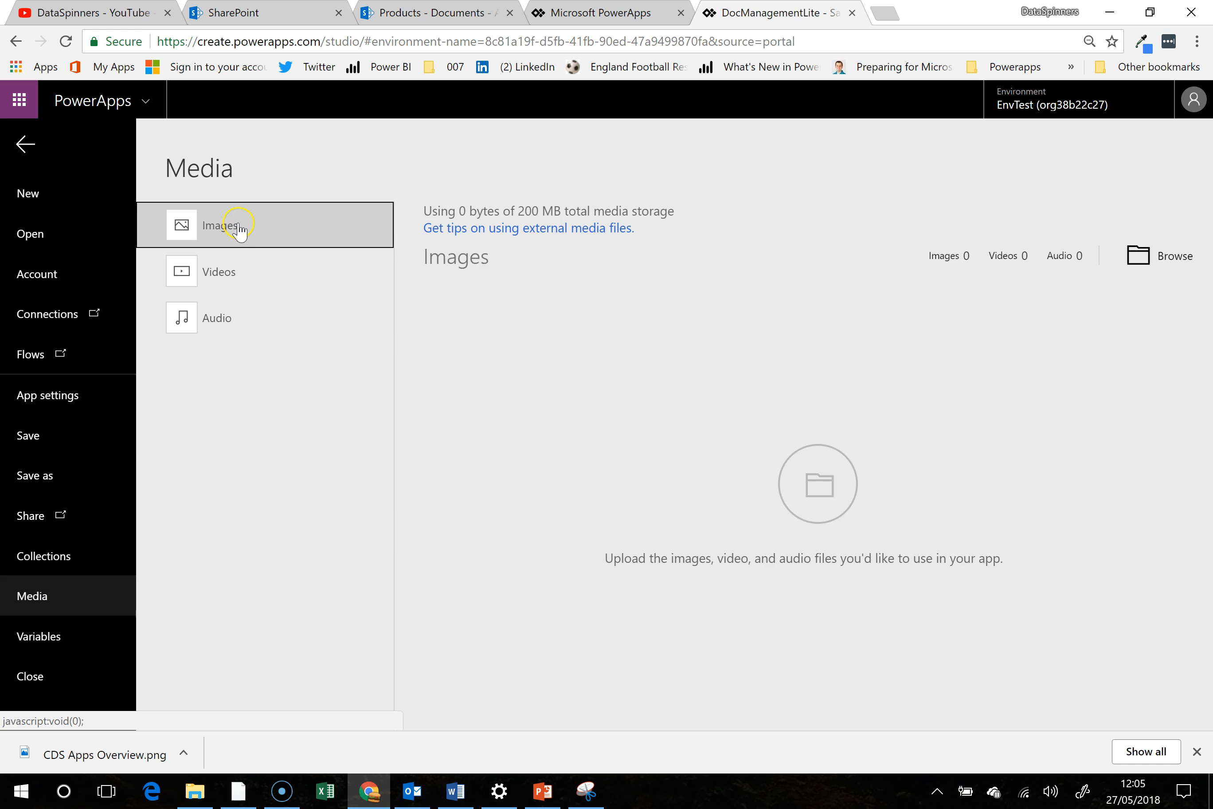
- Look through the Gallery folder's files as large icons for an image to upload, and close the file picker without choosing one
{"action": "left_click", "coordinate": [1184, 269]}
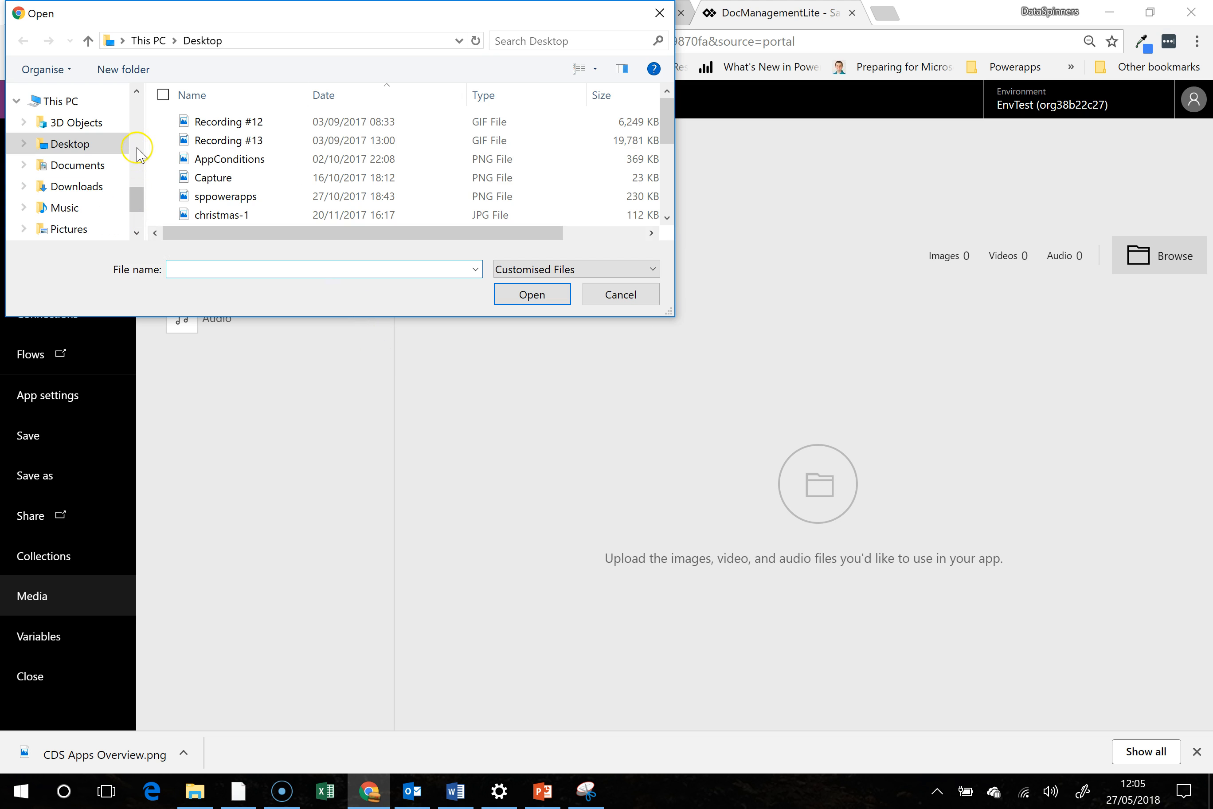
{"action": "left_click_drag", "start_coordinate": [136, 198], "coordinate": [149, 131]}
{"action": "left_click", "coordinate": [79, 158]}
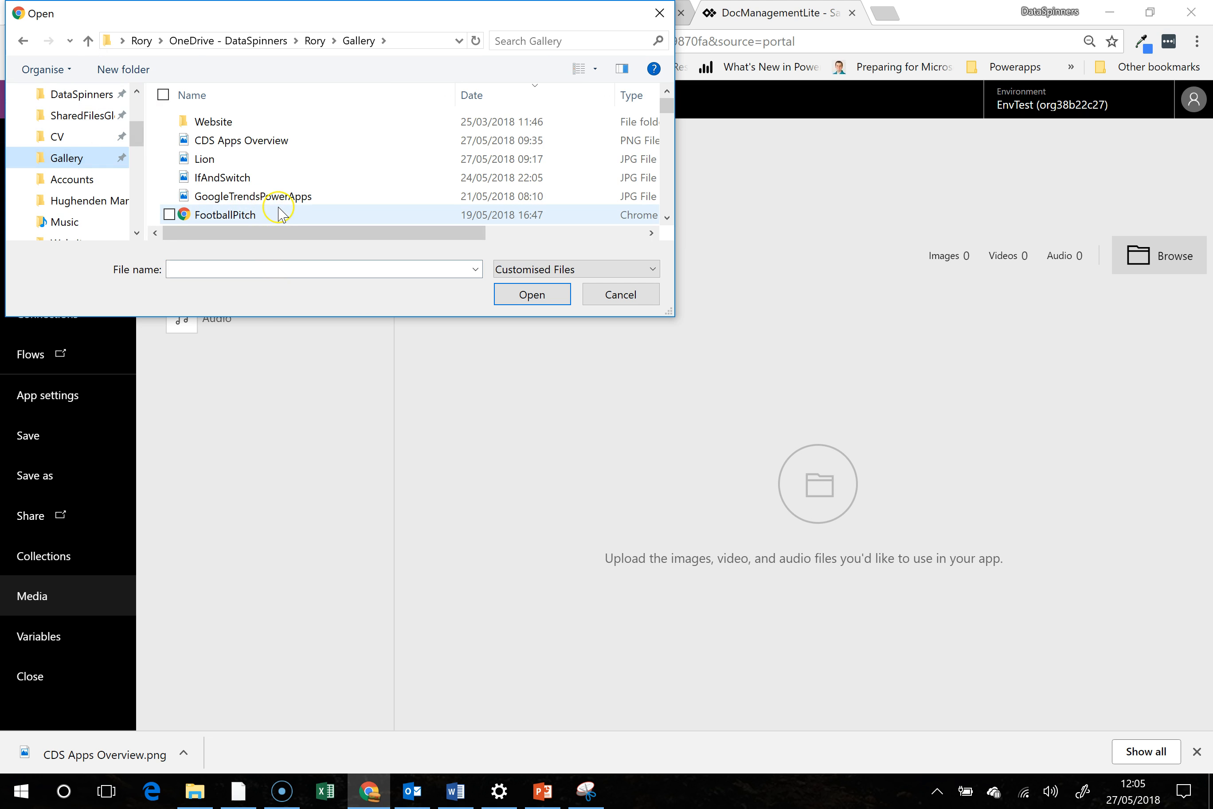
{"action": "scroll", "coordinate": [280, 214], "scroll_direction": "down", "scroll_amount": 1}
{"action": "scroll", "coordinate": [280, 214], "scroll_direction": "up", "scroll_amount": 1}
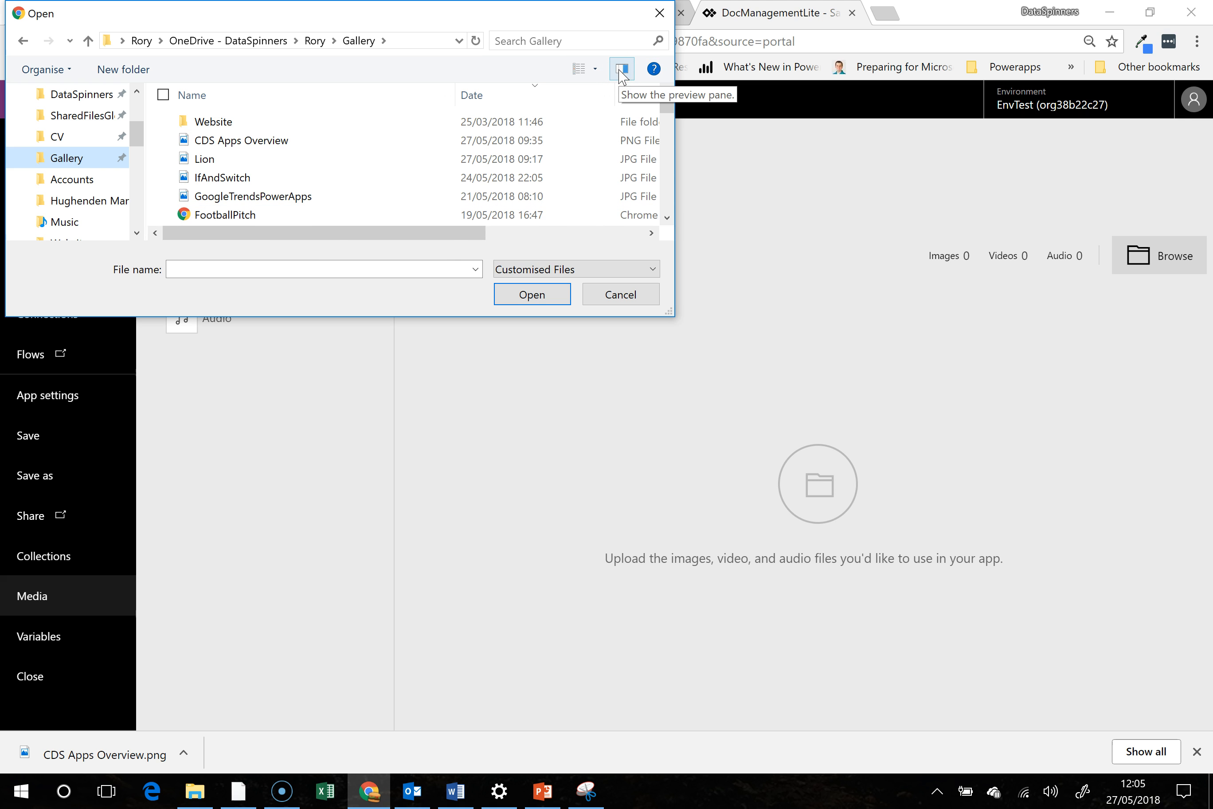
{"action": "left_click", "coordinate": [595, 70]}
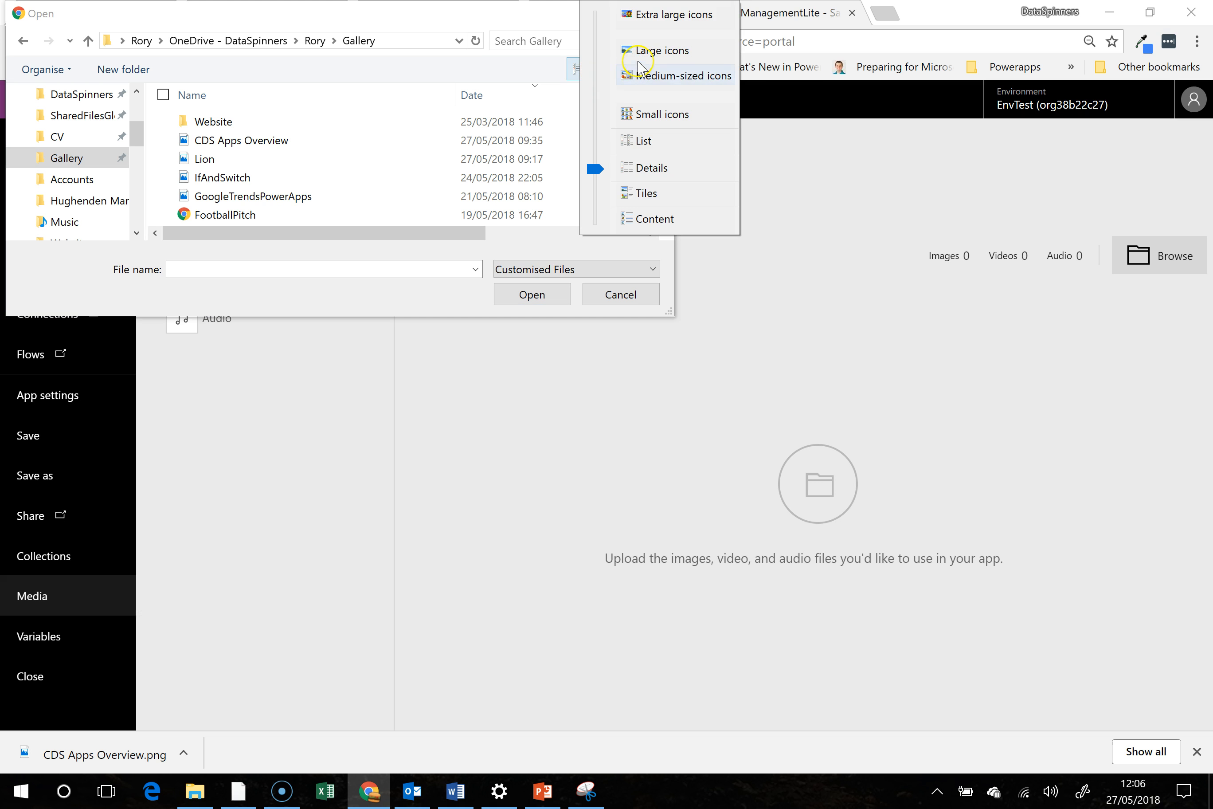
{"action": "left_click", "coordinate": [647, 50]}
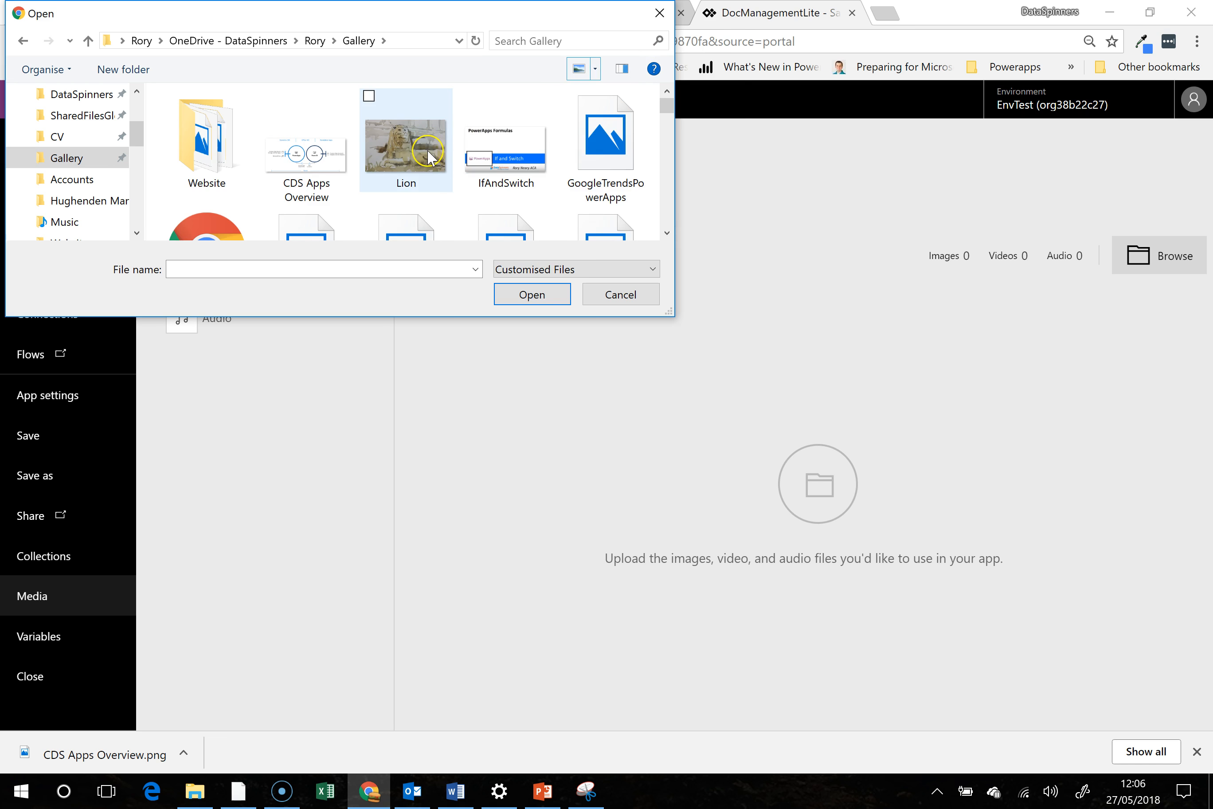
{"action": "scroll", "coordinate": [428, 156], "scroll_direction": "down", "scroll_amount": 5}
{"action": "scroll", "coordinate": [428, 156], "scroll_direction": "down", "scroll_amount": 4}
{"action": "scroll", "coordinate": [431, 157], "scroll_direction": "down", "scroll_amount": 2}
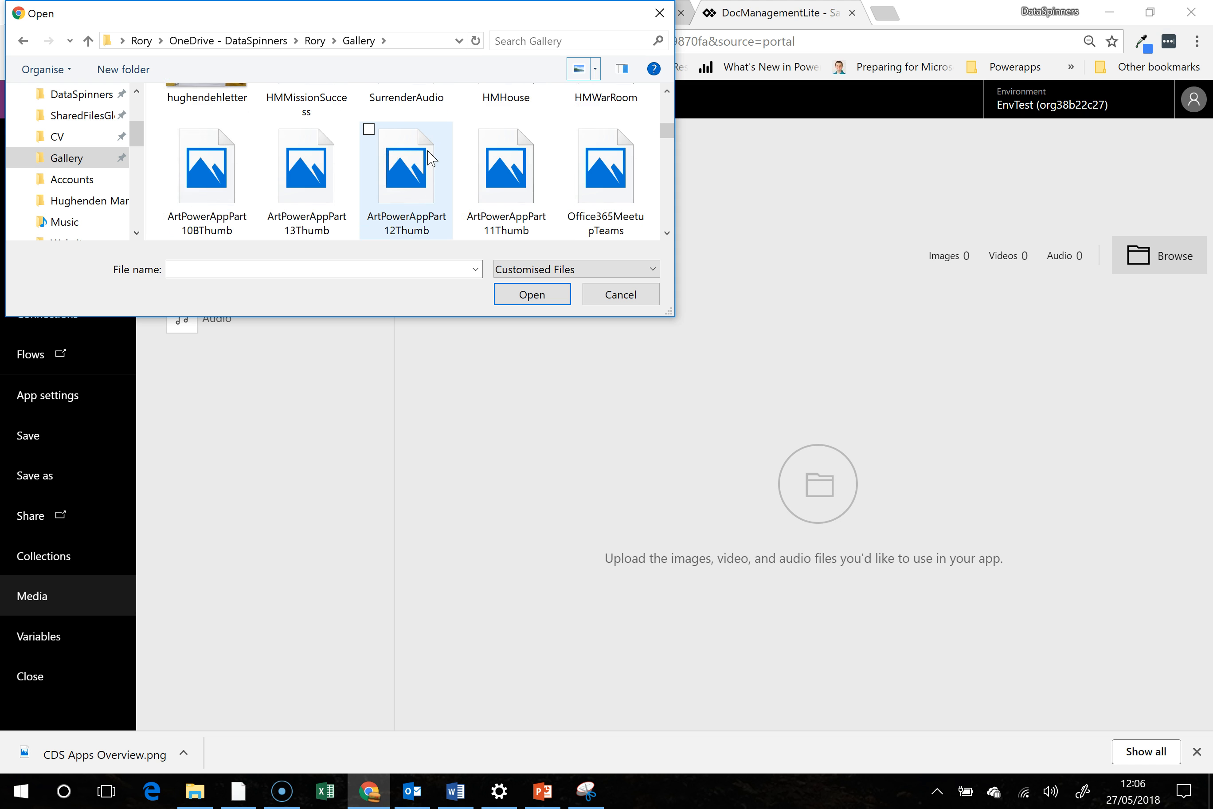
{"action": "scroll", "coordinate": [430, 157], "scroll_direction": "down", "scroll_amount": 4}
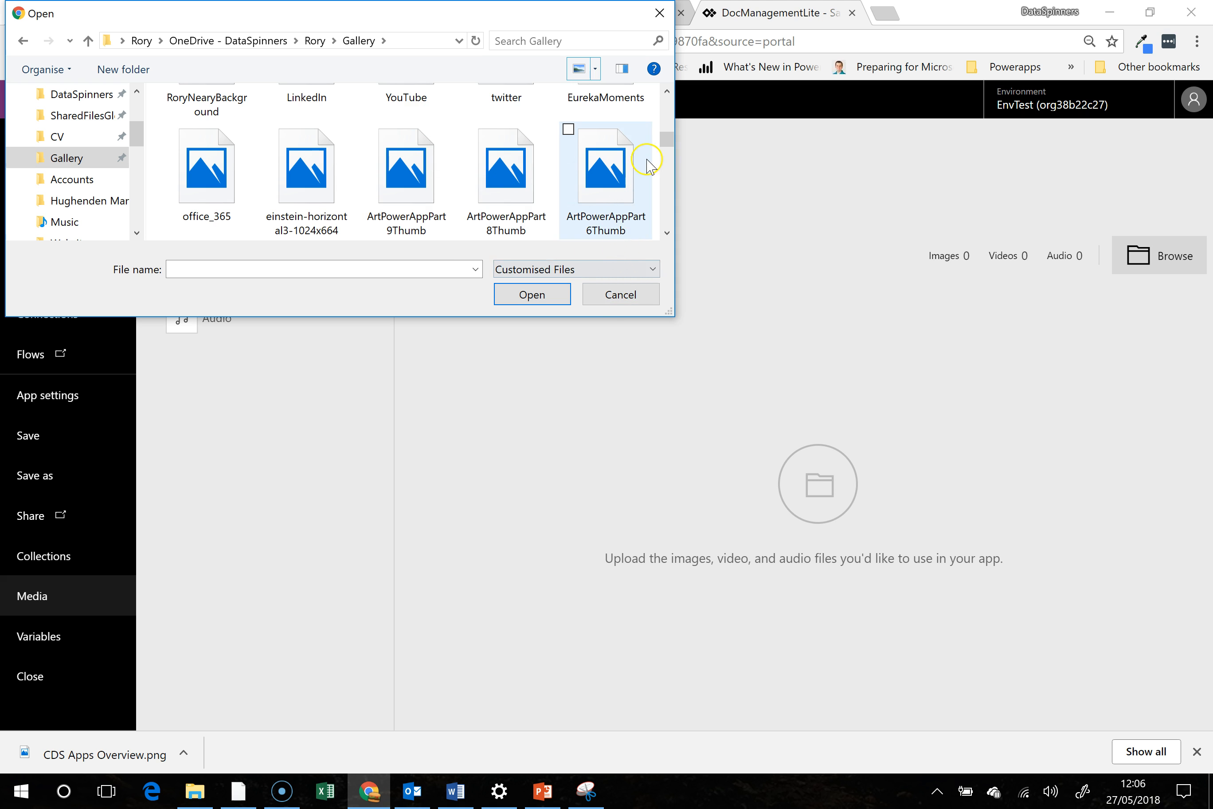
{"action": "left_click_drag", "start_coordinate": [666, 141], "coordinate": [666, 169]}
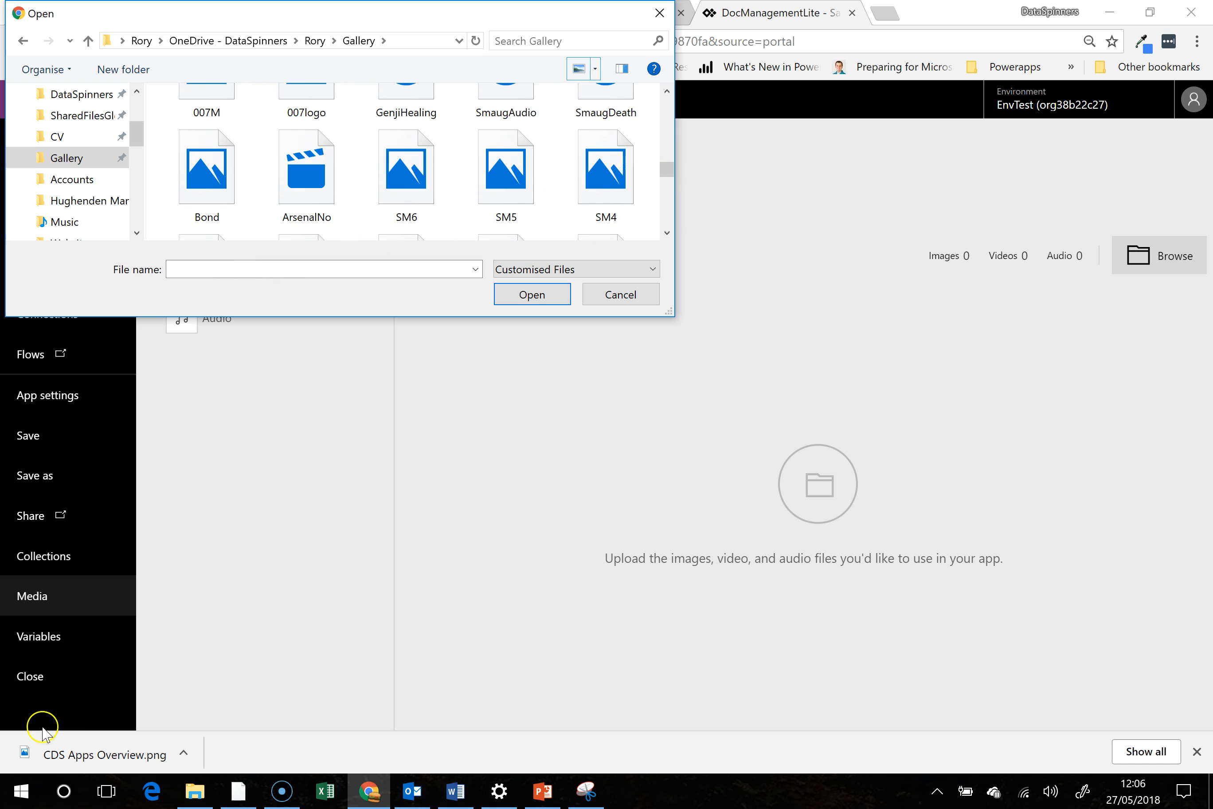
{"action": "key", "text": "Escape"}
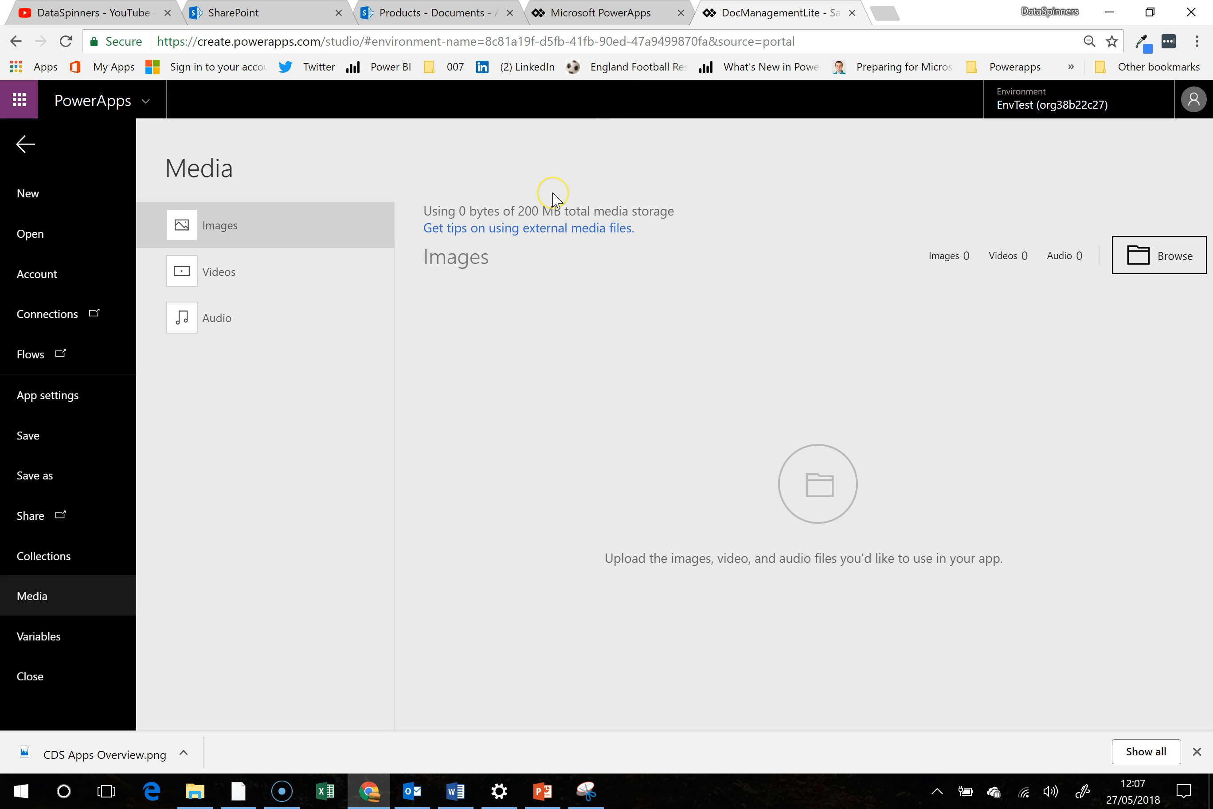
- Search Google for "star wars portraits" in a new browser tab and show the image results
{"action": "left_click", "coordinate": [890, 16]}
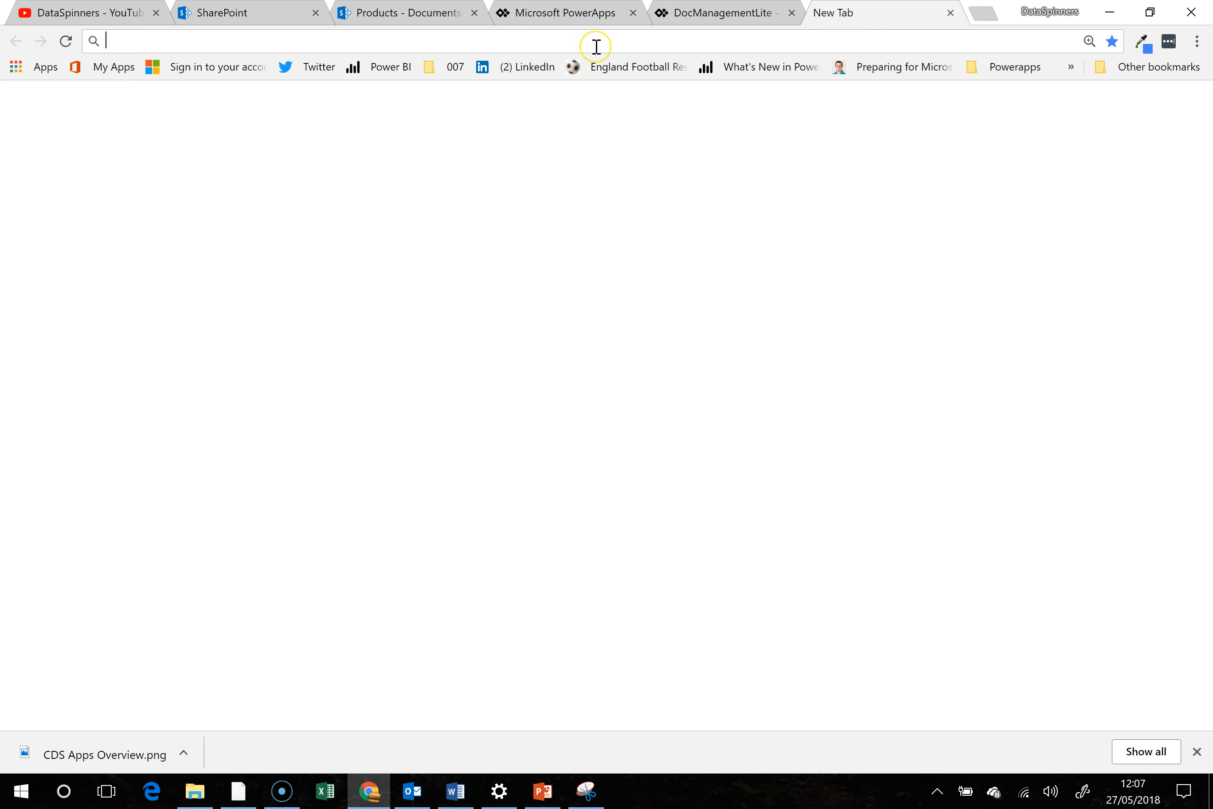
{"action": "type", "text": "star wards"}
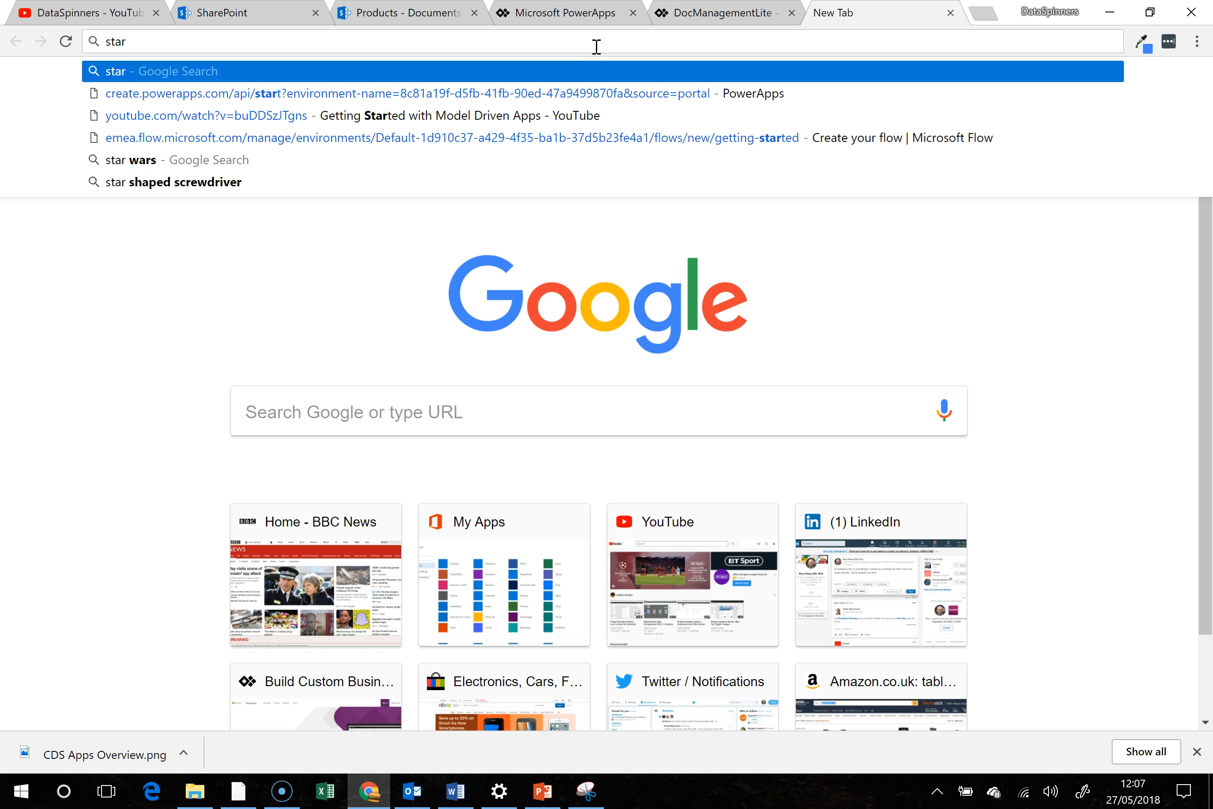
{"action": "key", "text": "BackSpace"}
{"action": "key", "text": "BackSpace"}
{"action": "type", "text": "s port"}
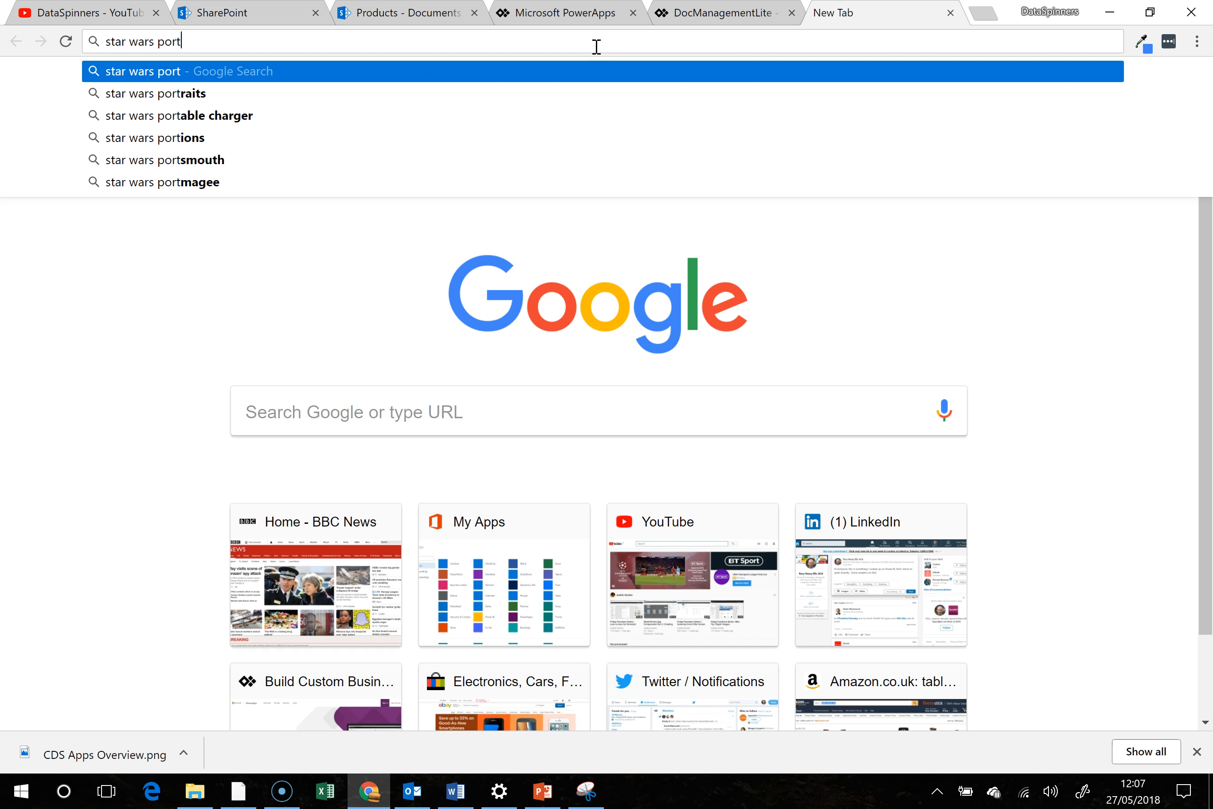
{"action": "key", "text": "Down"}
{"action": "key", "text": "Return"}
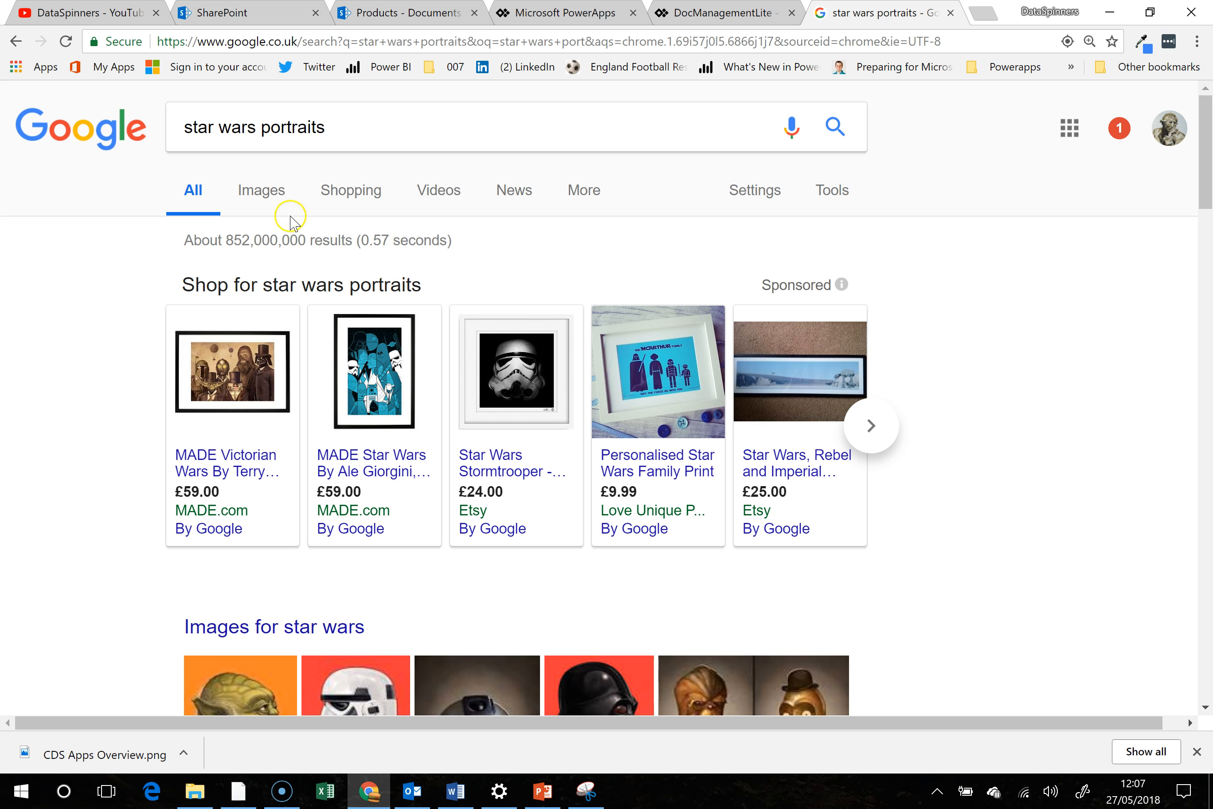
{"action": "left_click", "coordinate": [266, 194]}
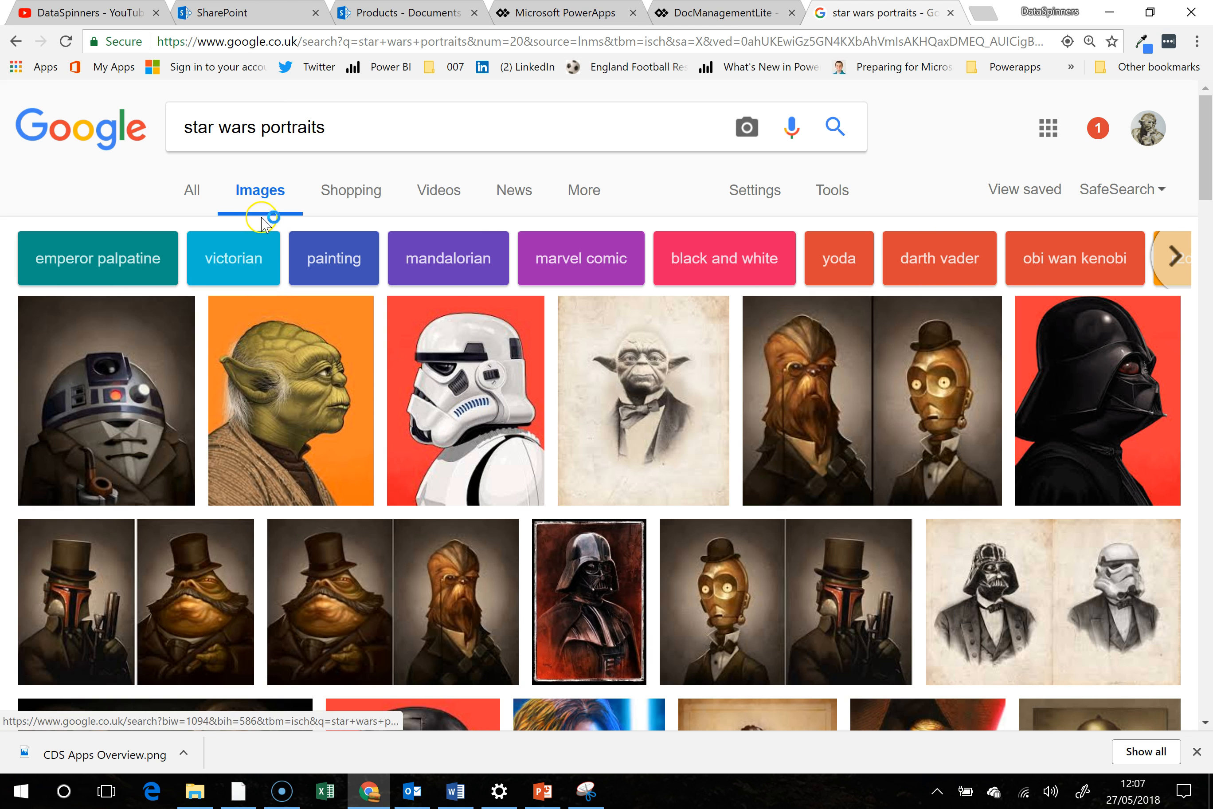
- Browse the image results, open the Renaissance style portrait of a seated Darth Vader and add it to the saved images
{"action": "left_click", "coordinate": [827, 197]}
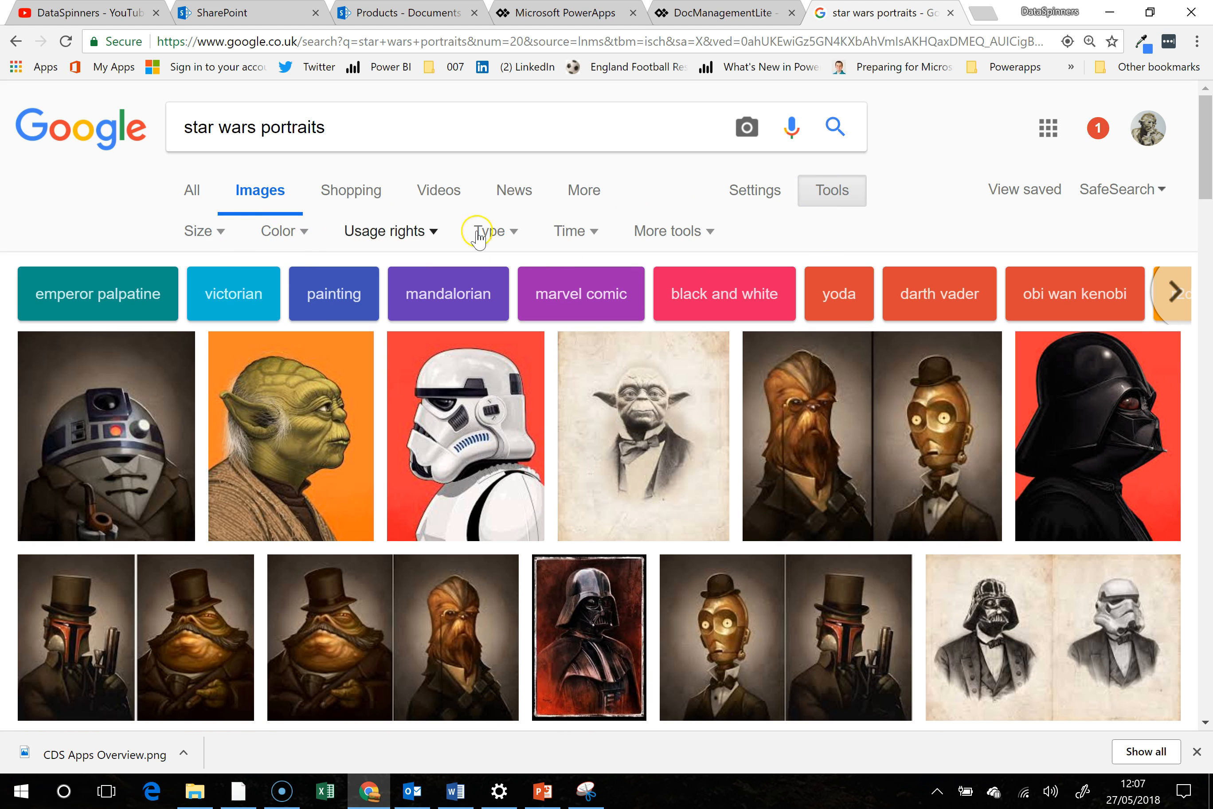
{"action": "left_click", "coordinate": [682, 234]}
{"action": "left_click", "coordinate": [682, 233]}
{"action": "scroll", "coordinate": [198, 336], "scroll_direction": "down", "scroll_amount": 5}
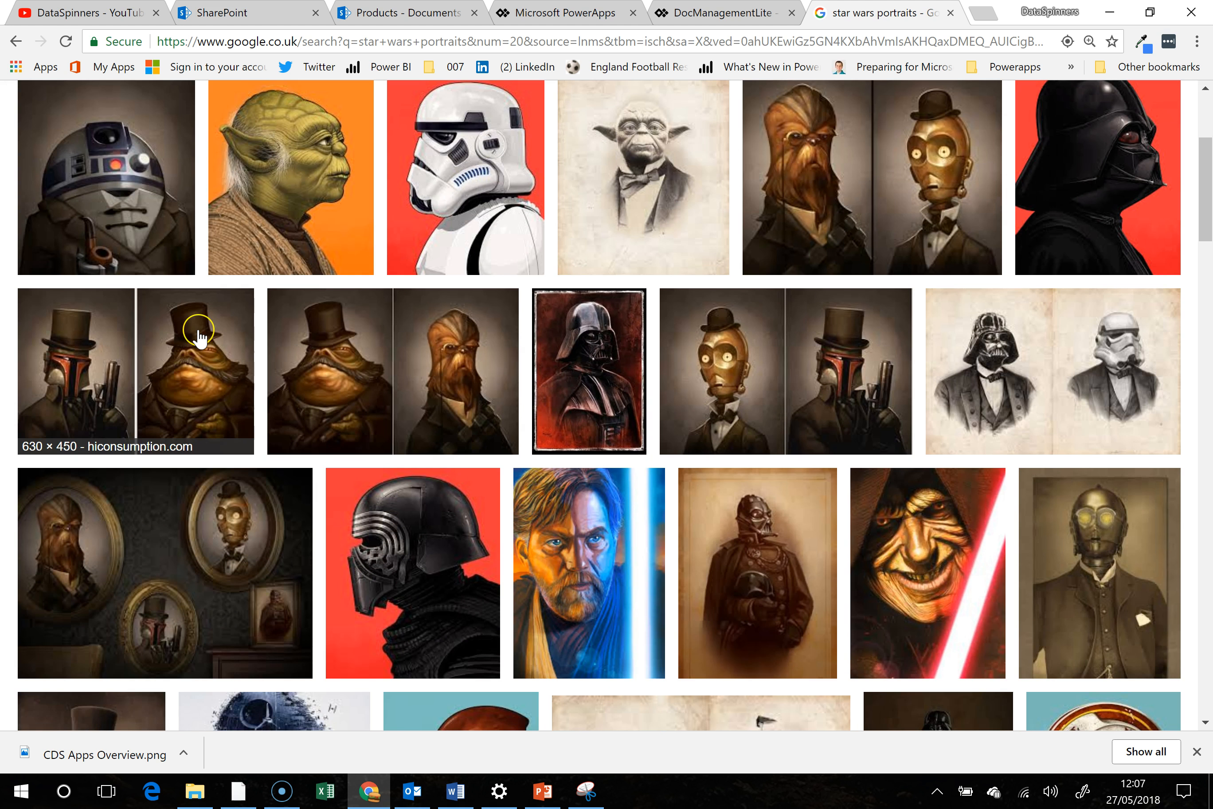
{"action": "scroll", "coordinate": [199, 334], "scroll_direction": "down", "scroll_amount": 4}
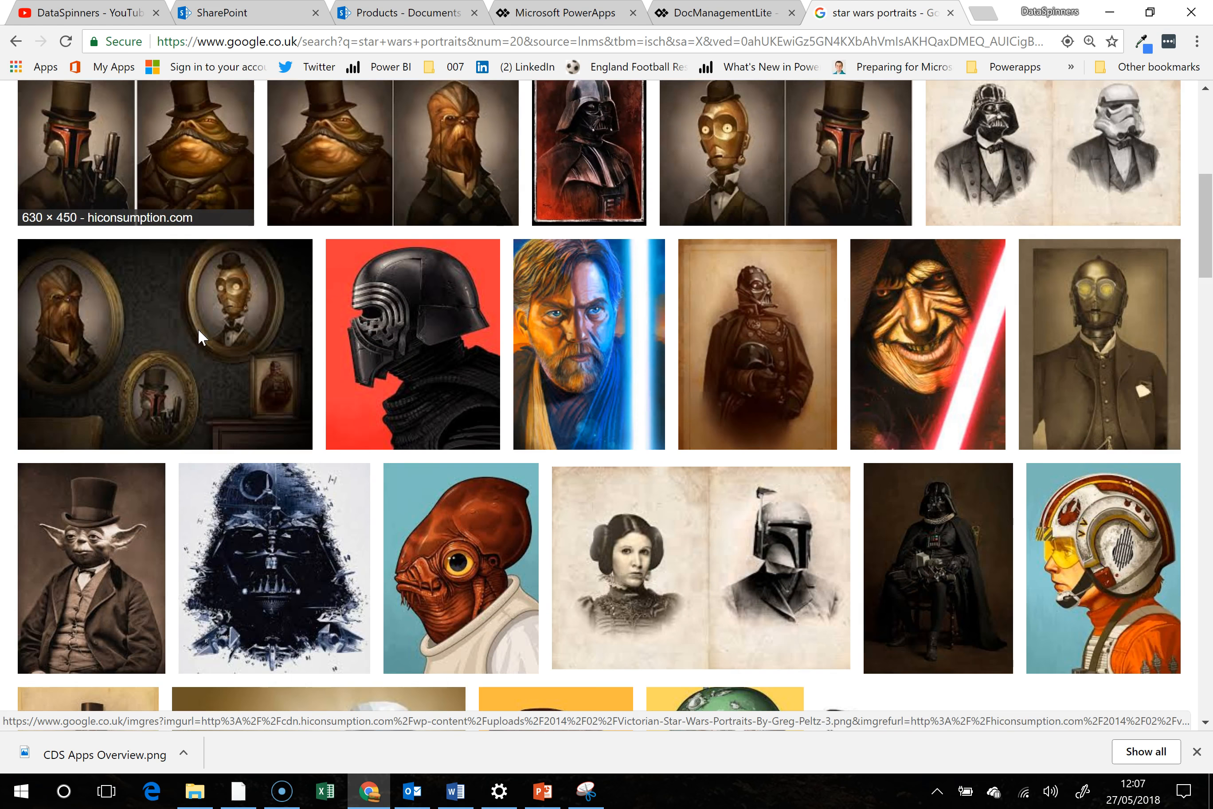
{"action": "scroll", "coordinate": [197, 328], "scroll_direction": "down", "scroll_amount": 2}
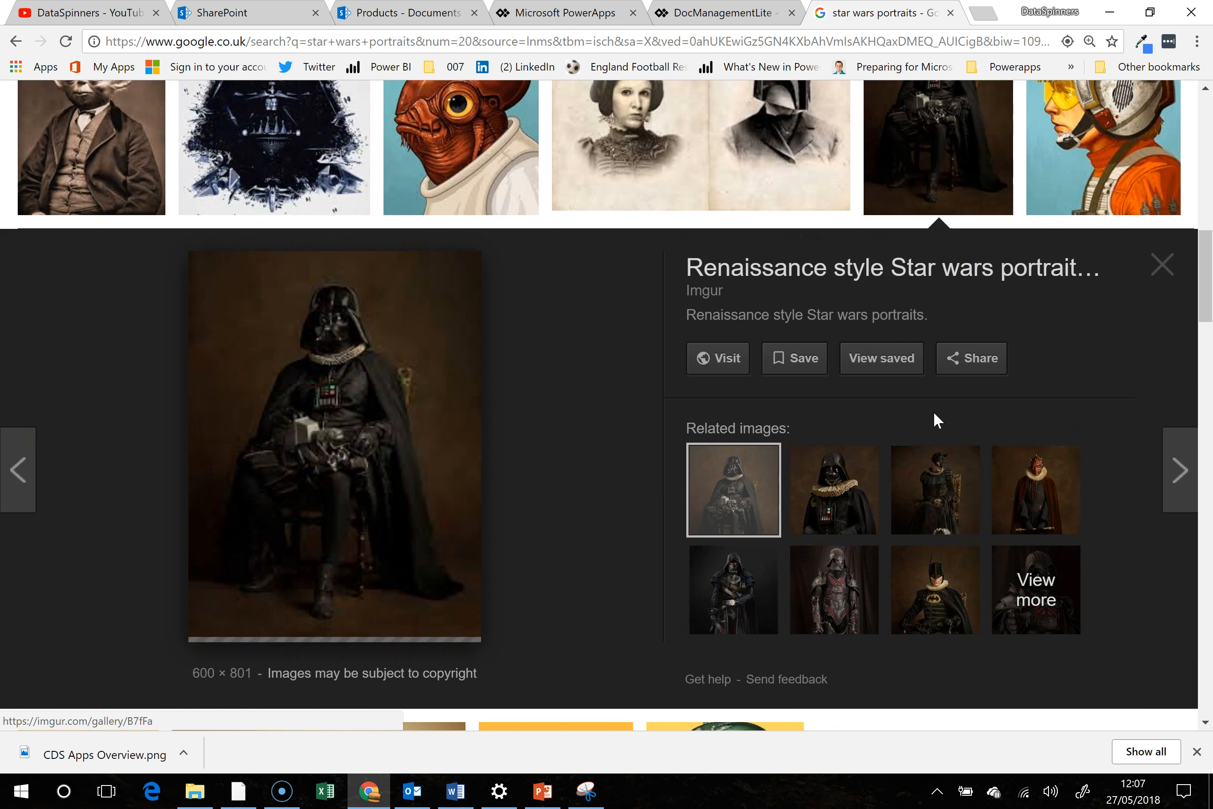
{"action": "left_click", "coordinate": [934, 418]}
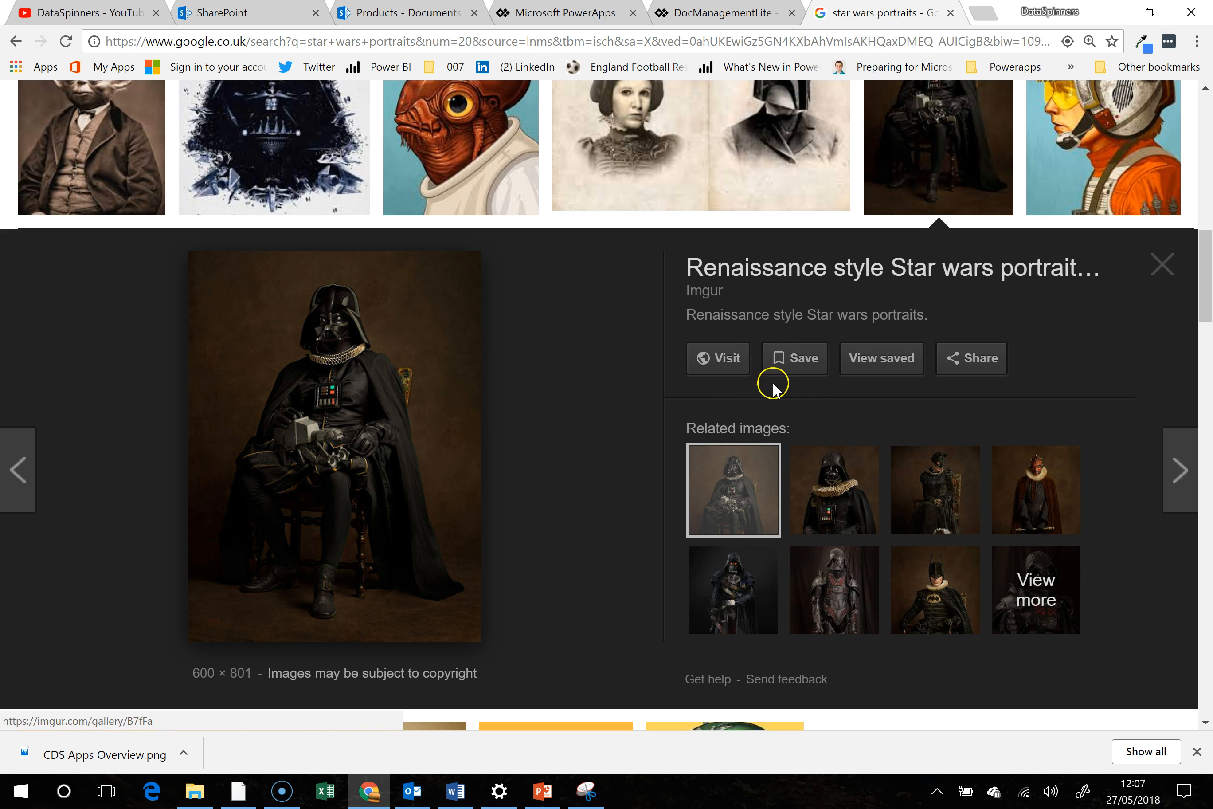
{"action": "left_click", "coordinate": [789, 358]}
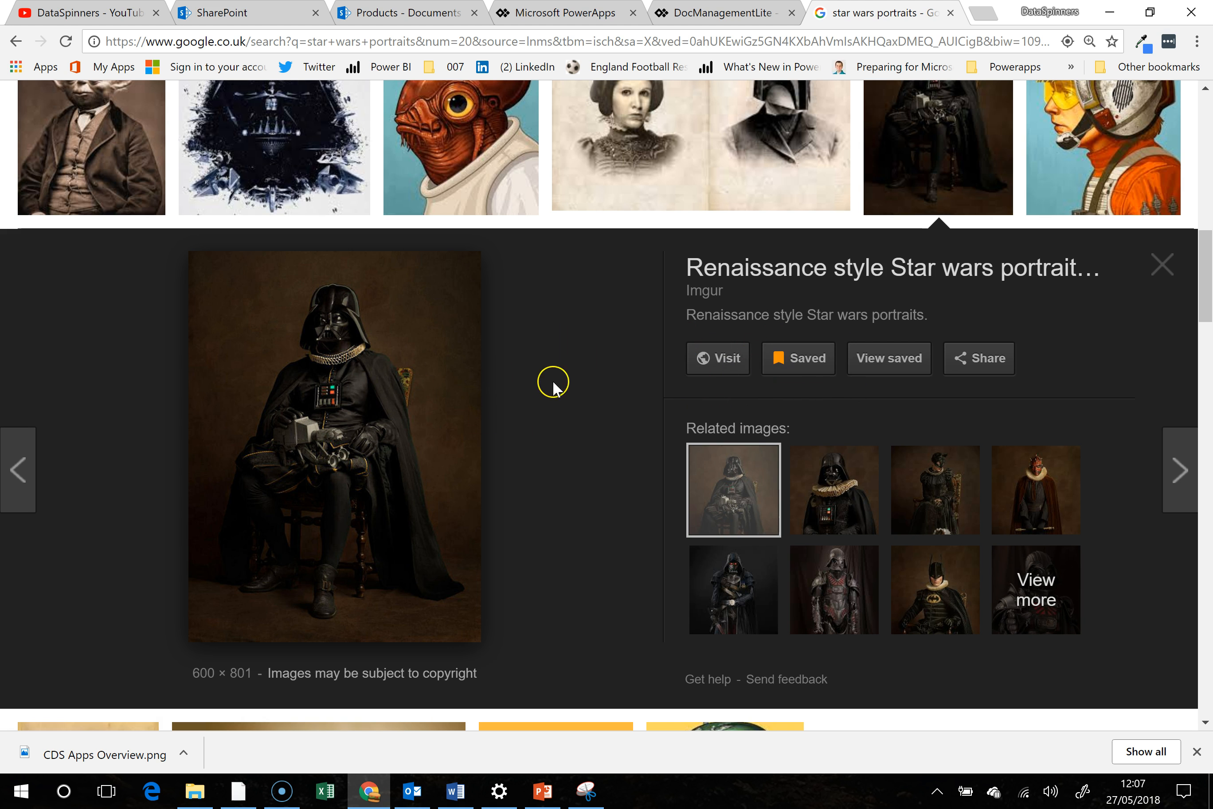
- Download the Darth Vader portrait as a JPEG image named DarthVader into the Gallery folder
{"action": "right_click", "coordinate": [412, 374]}
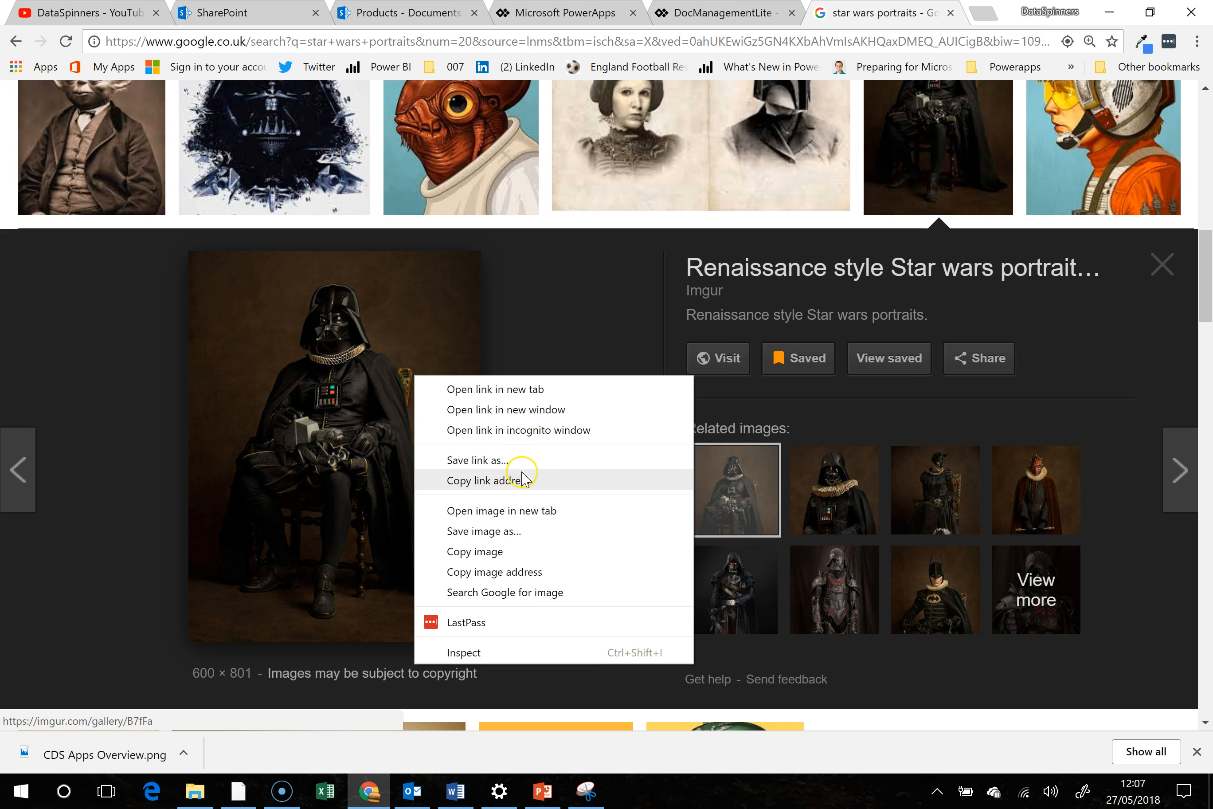
{"action": "left_click", "coordinate": [526, 537]}
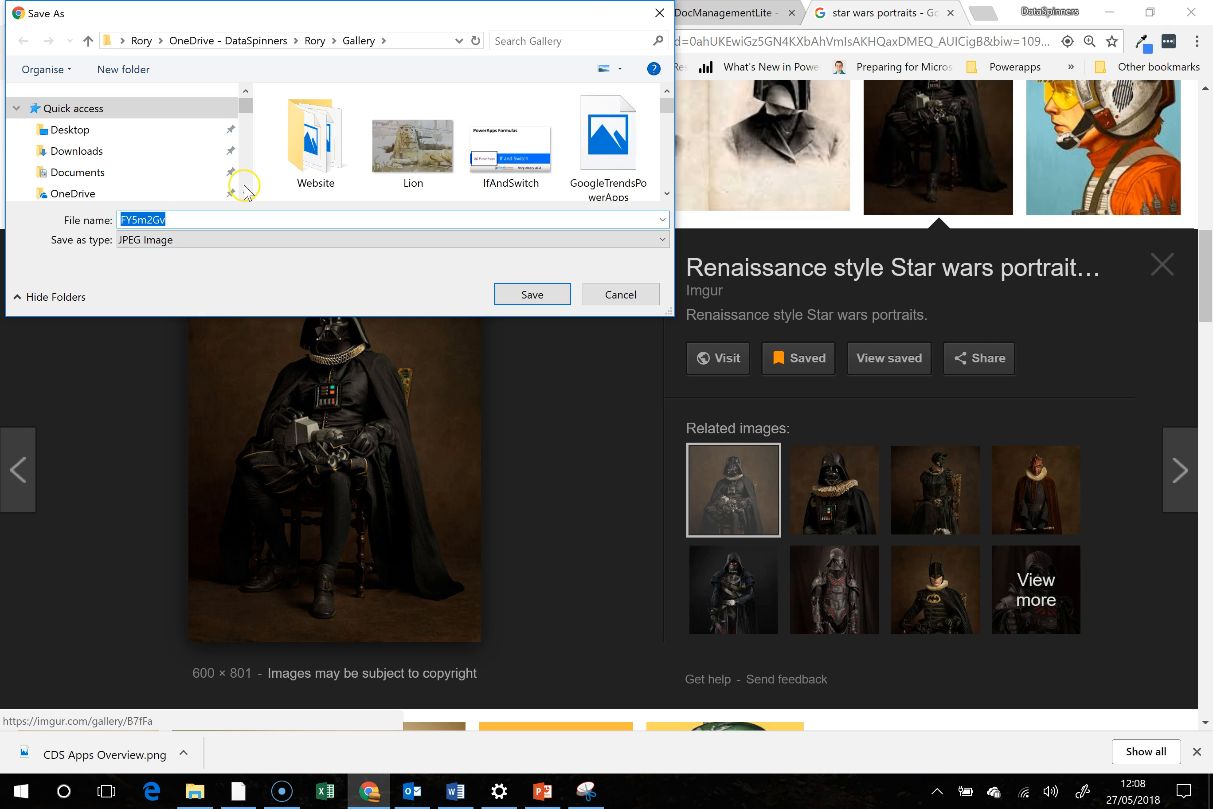
{"action": "type", "text": "DarthVader"}
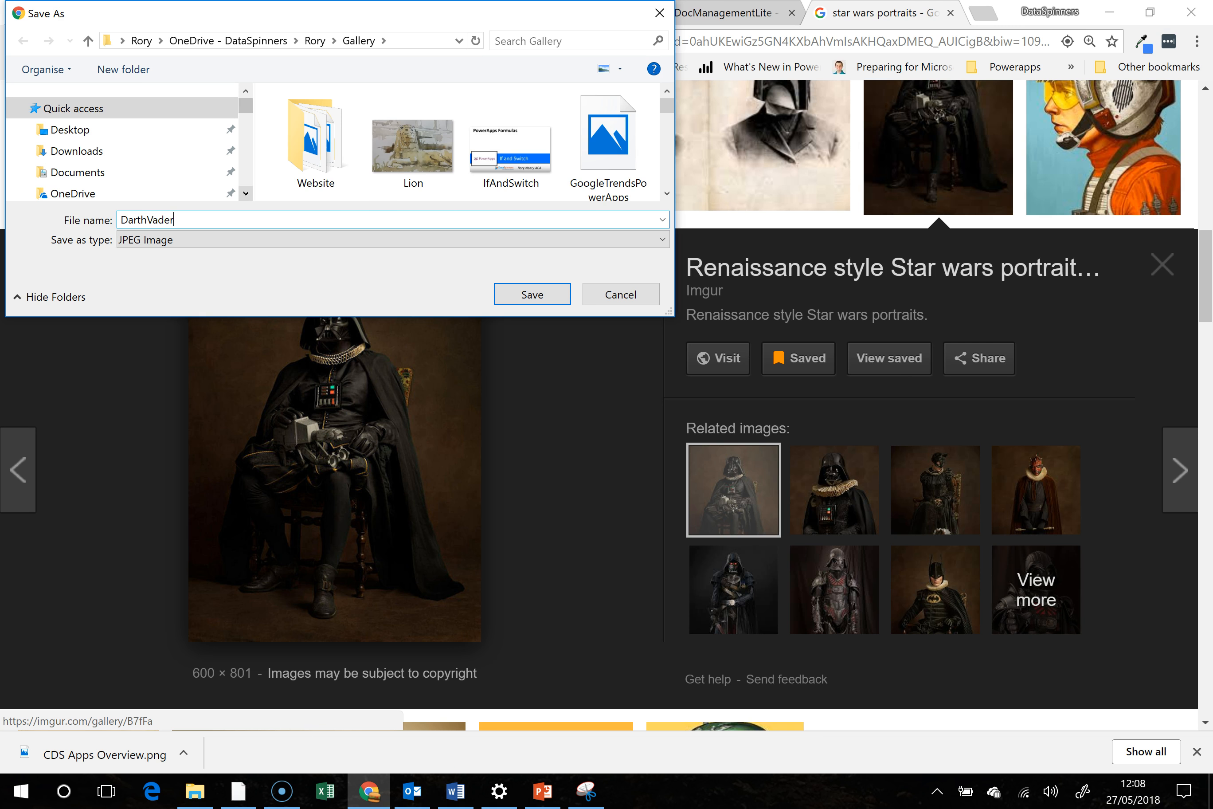
{"action": "scroll", "coordinate": [235, 157], "scroll_direction": "down", "scroll_amount": 3}
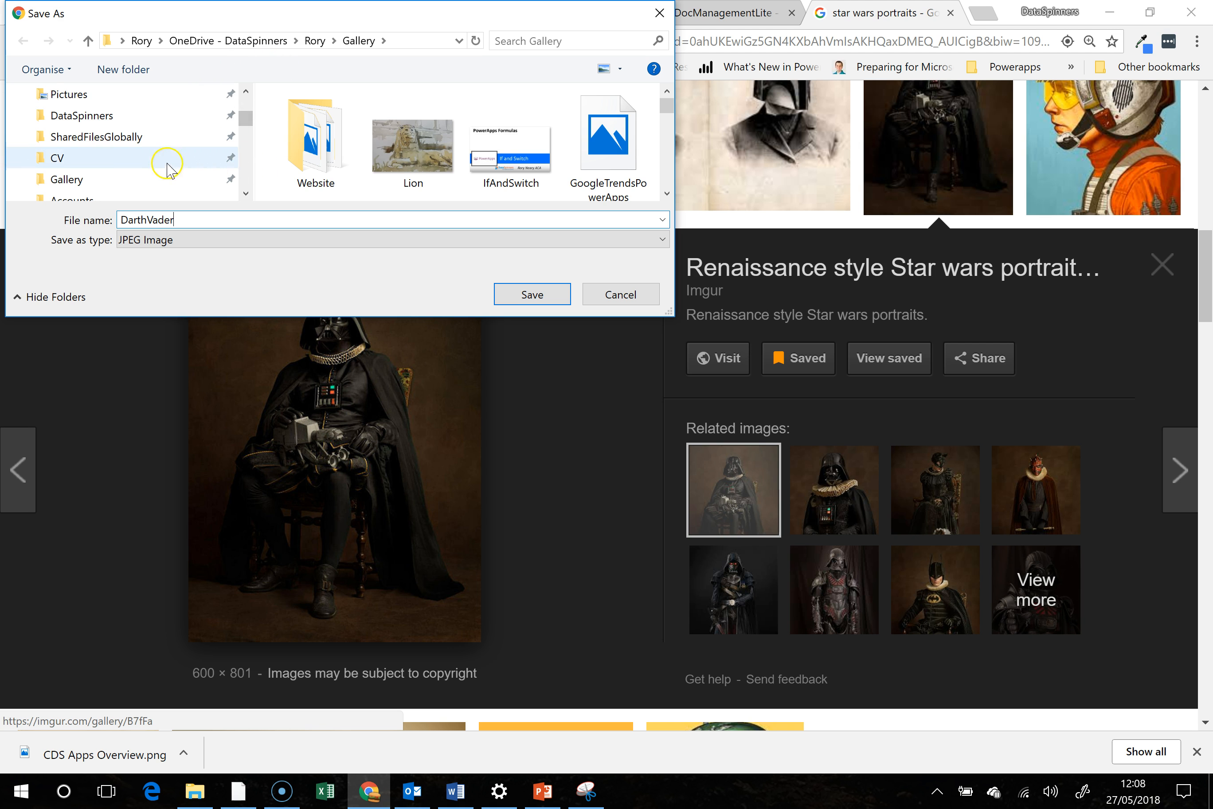
{"action": "left_click", "coordinate": [144, 180]}
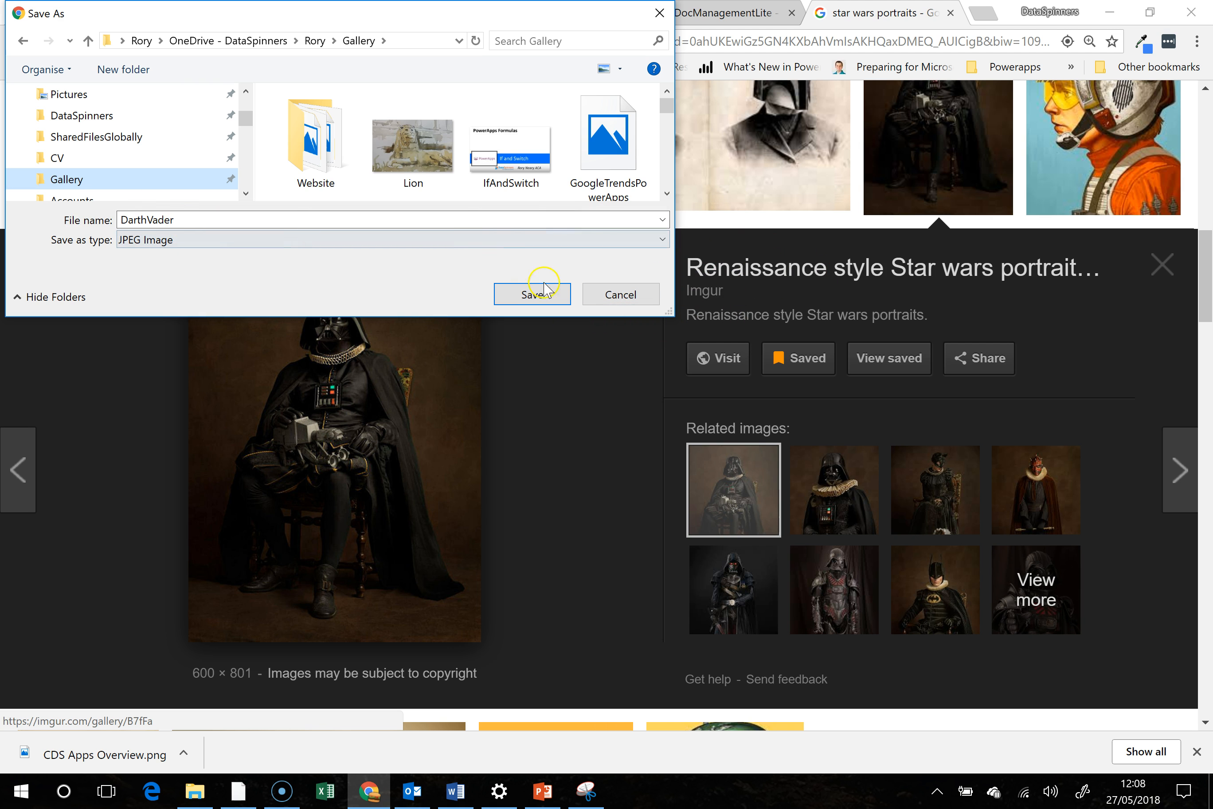
{"action": "left_click", "coordinate": [543, 296]}
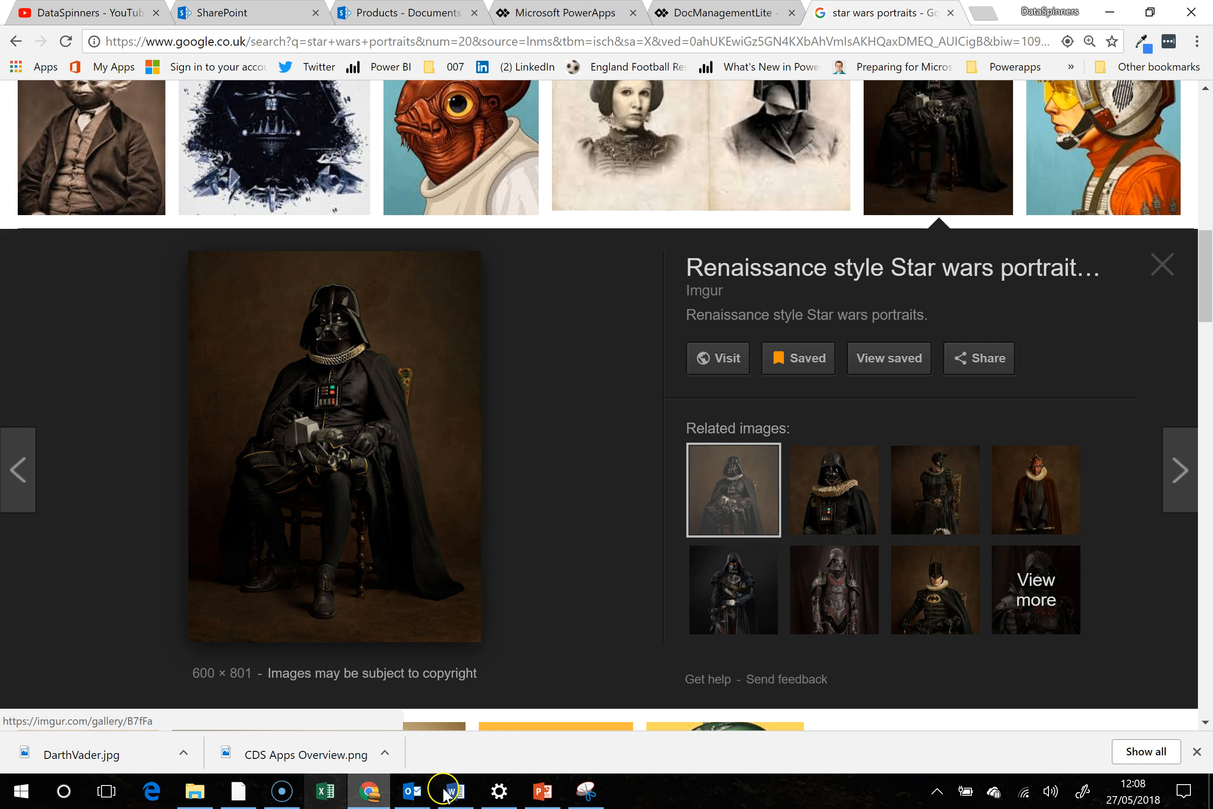
- Switch back to the DocManagementLite app in PowerApps and upload DarthVader from the Gallery folder to its media images
{"action": "left_click", "coordinate": [709, 16]}
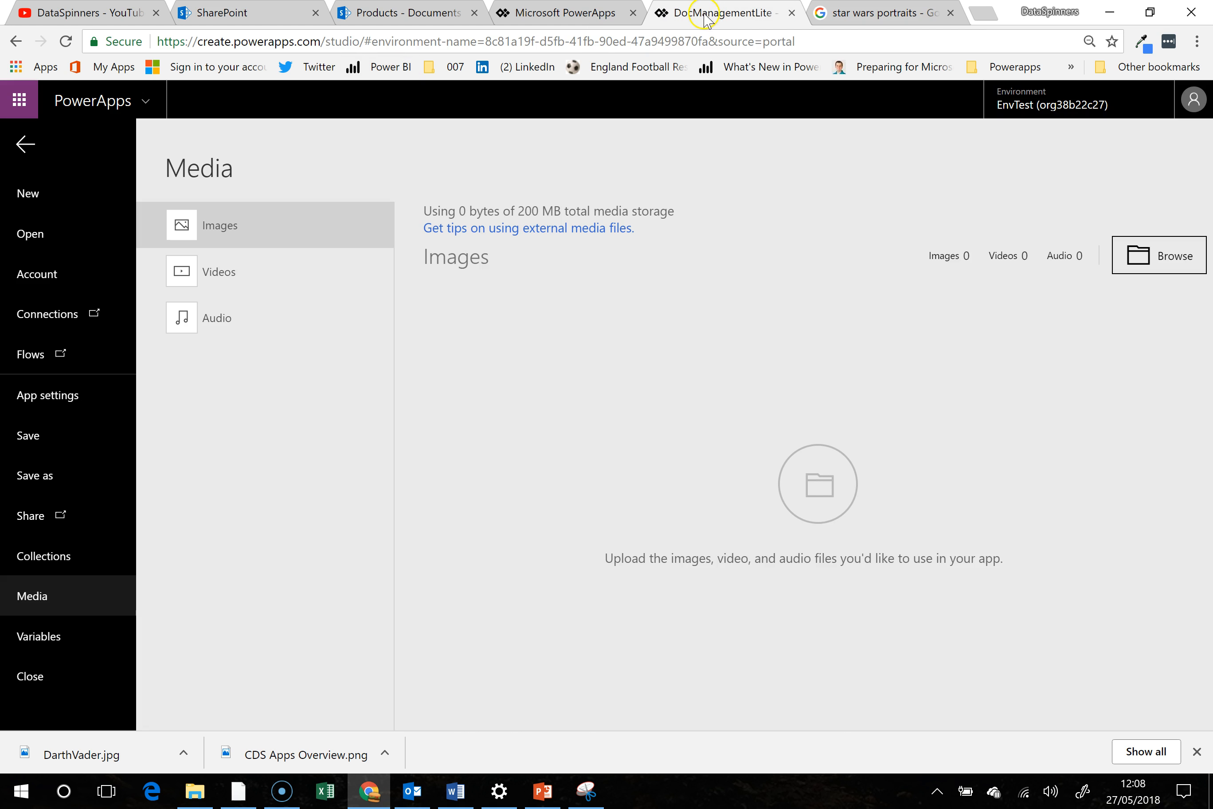
{"action": "left_click", "coordinate": [280, 237]}
{"action": "left_click", "coordinate": [1167, 260]}
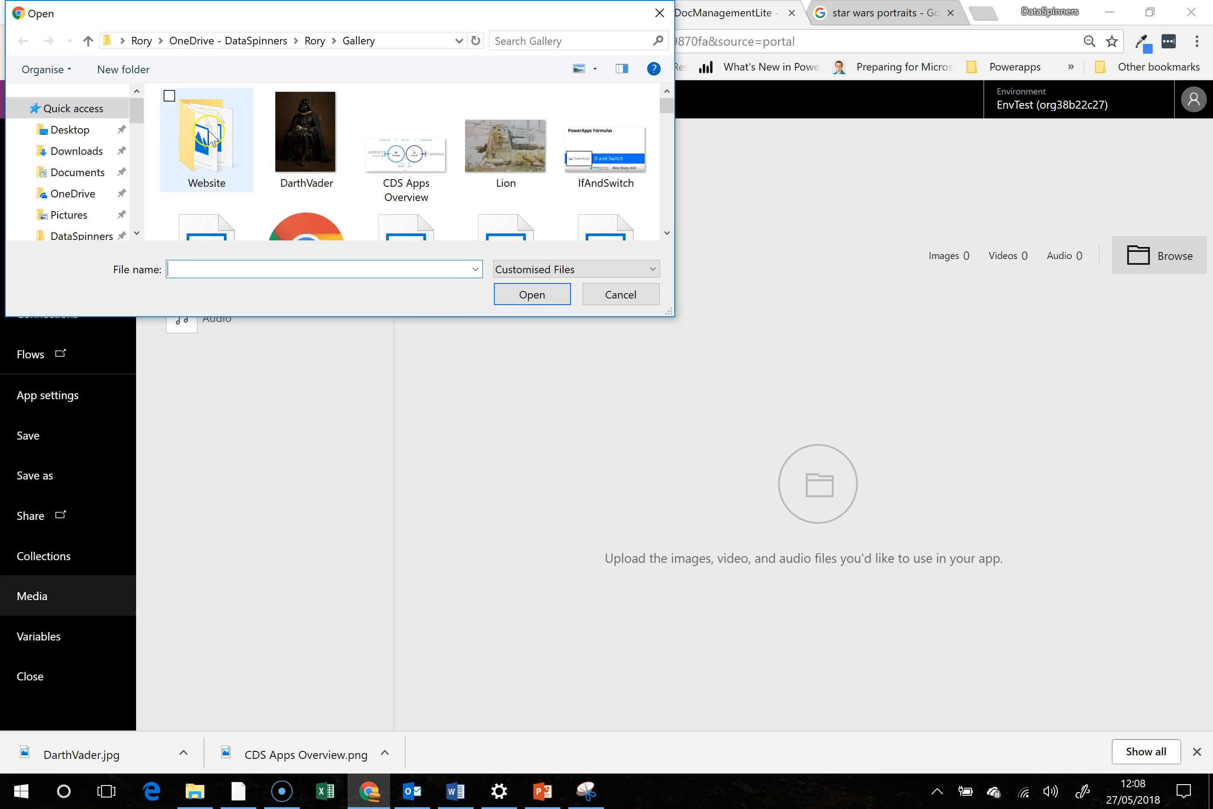
{"action": "left_click", "coordinate": [306, 136]}
{"action": "left_click", "coordinate": [536, 296]}
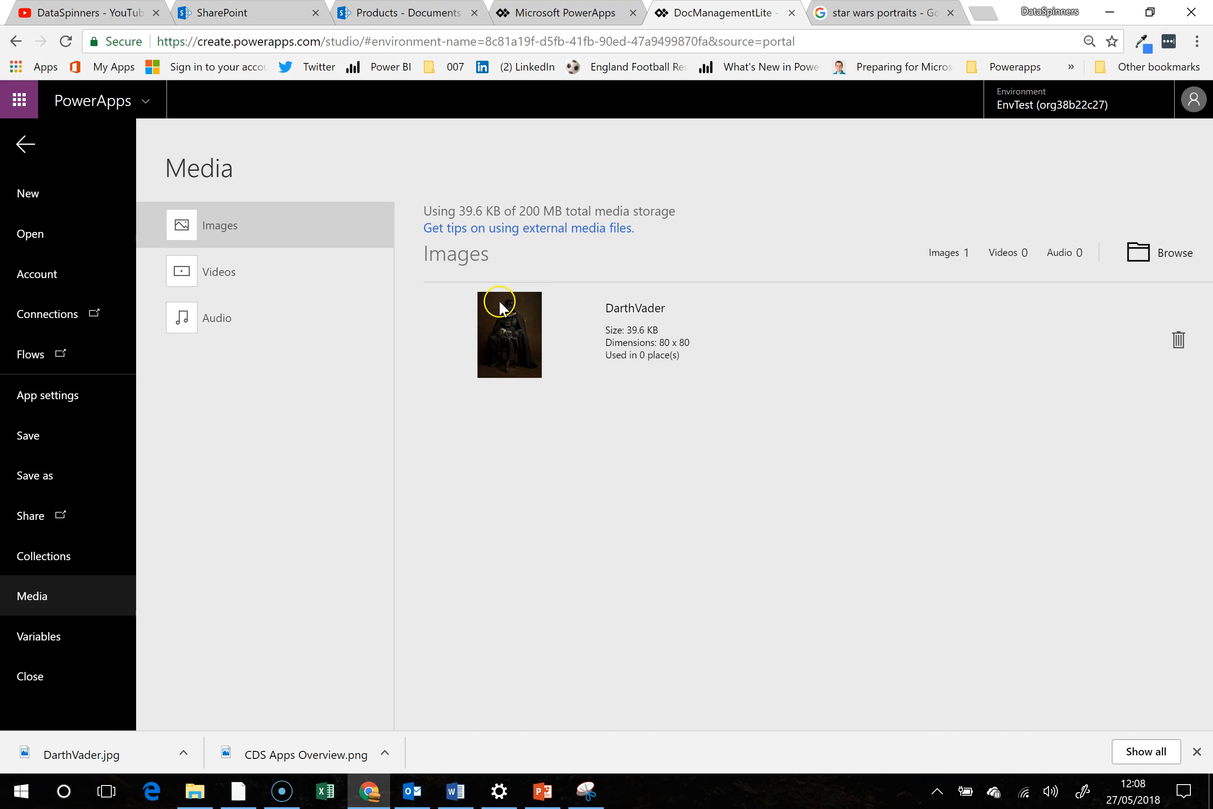
- Return to scrLanding, insert an image control and set its Image property to DarthVader
{"action": "left_click", "coordinate": [27, 145]}
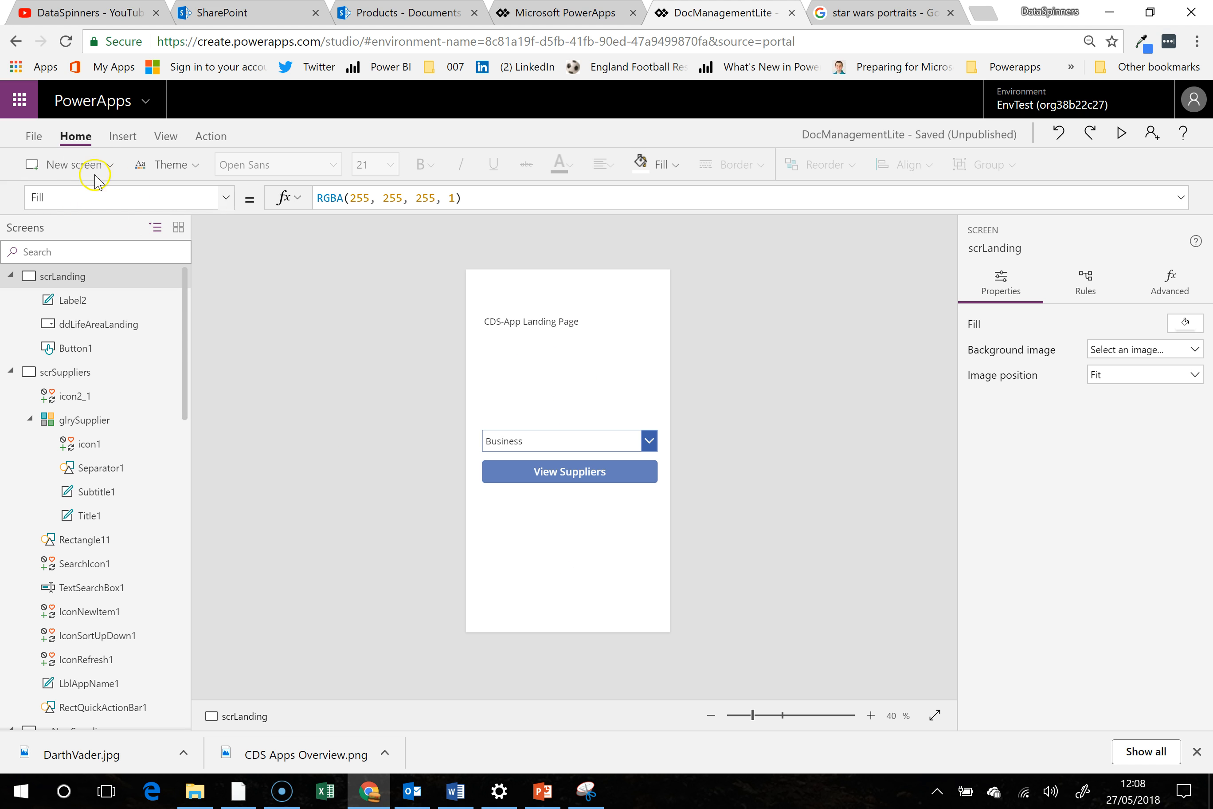
{"action": "left_click", "coordinate": [122, 136]}
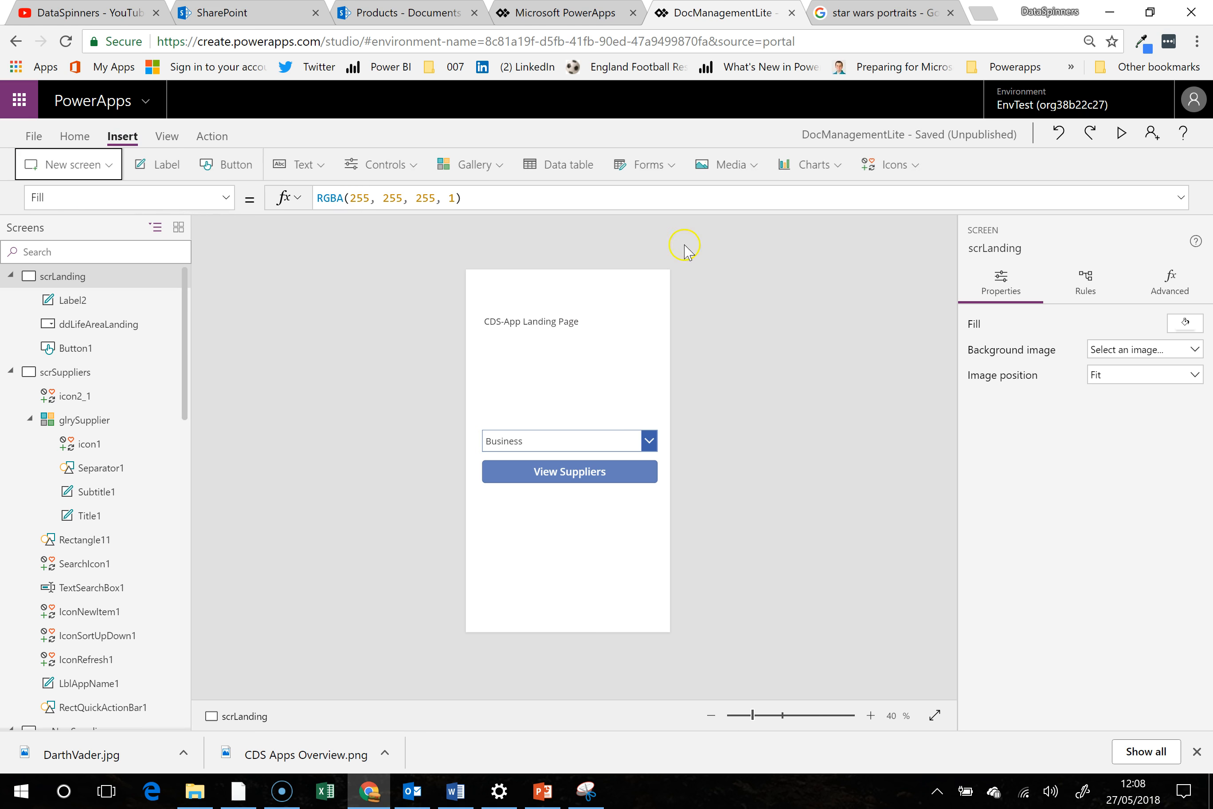
{"action": "left_click", "coordinate": [730, 165]}
{"action": "left_click", "coordinate": [741, 213]}
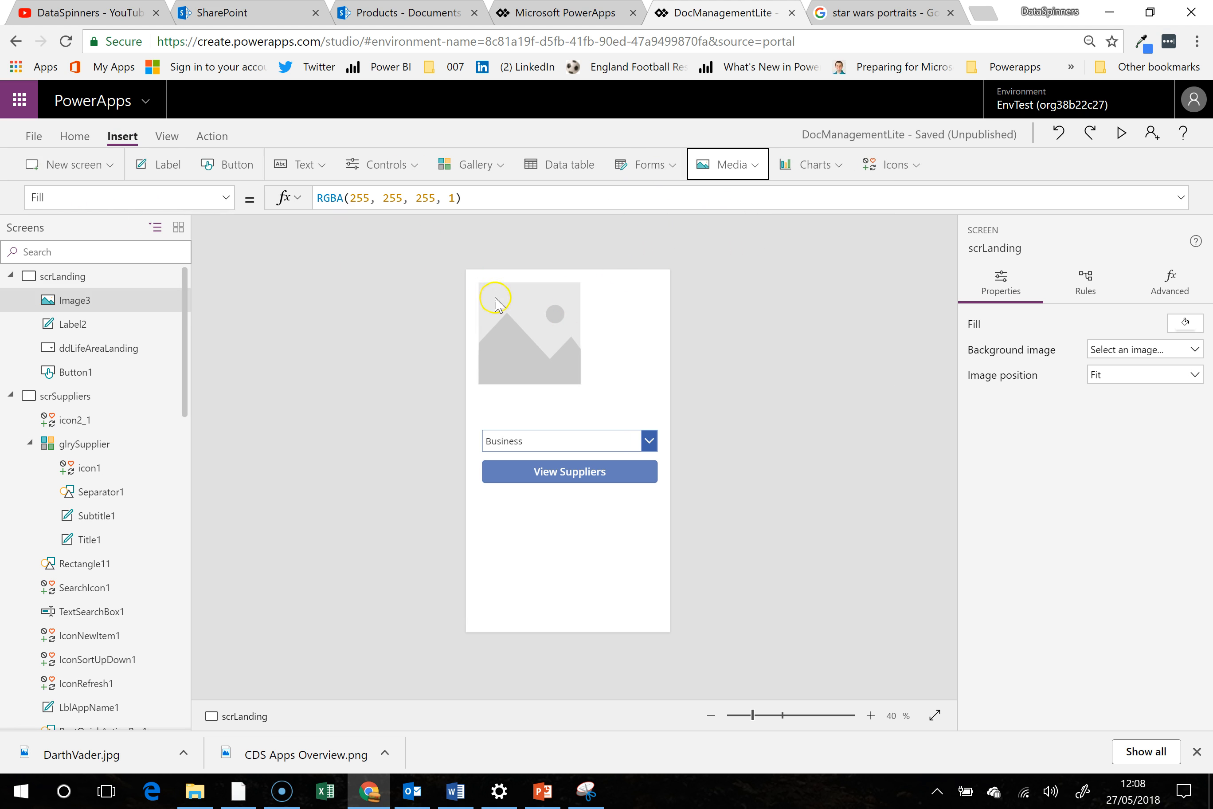
{"action": "double_click", "coordinate": [414, 201]}
{"action": "type", "text": "darth"}
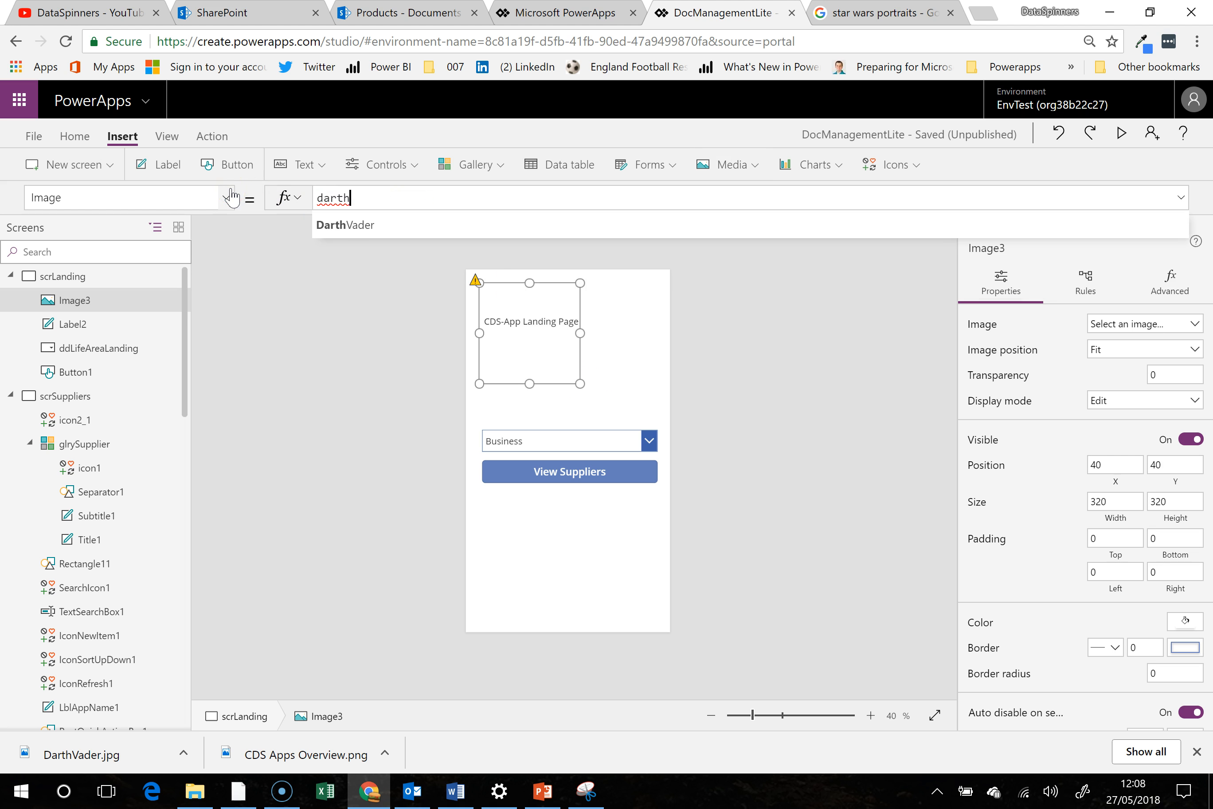
{"action": "key", "text": "Tab"}
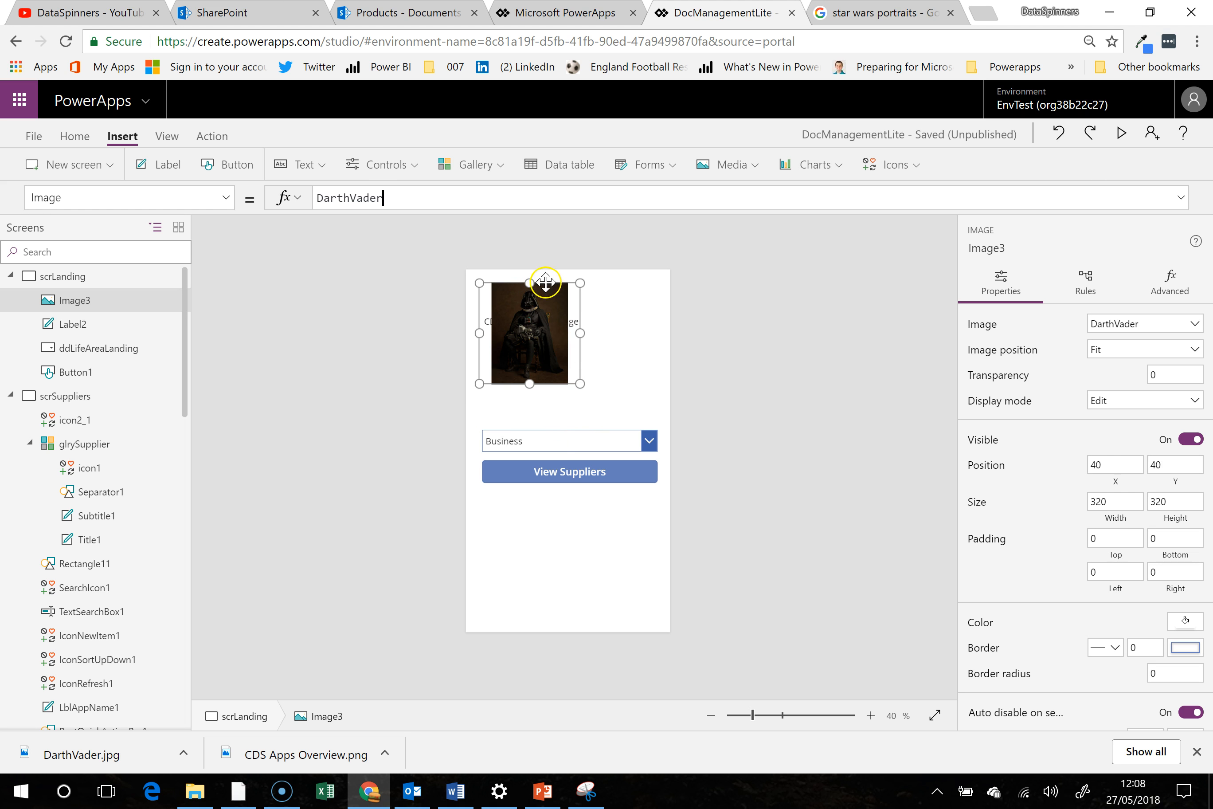
- Send the DarthVader image behind the other scrLanding controls and enlarge it to about 540 by 720 at X 4, Y 258
{"action": "left_click_drag", "start_coordinate": [545, 282], "coordinate": [542, 397]}
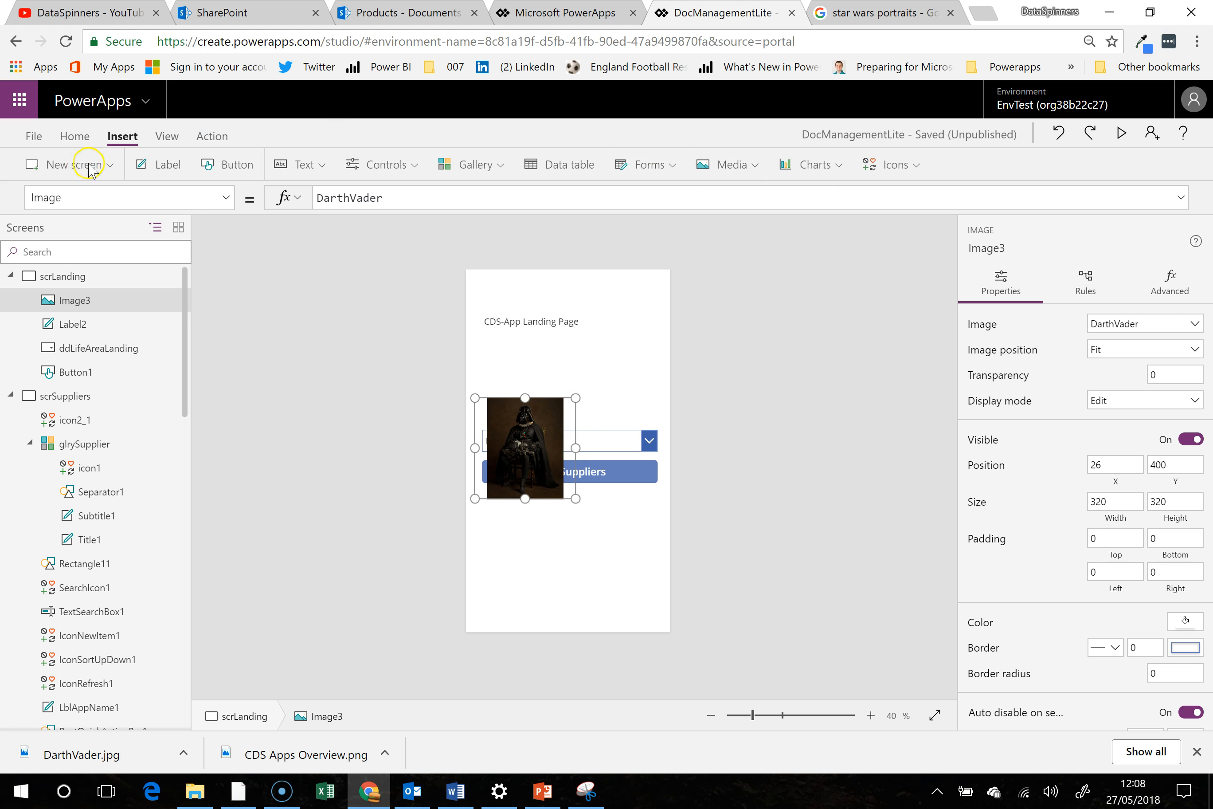
{"action": "left_click", "coordinate": [74, 136]}
{"action": "left_click", "coordinate": [896, 166]}
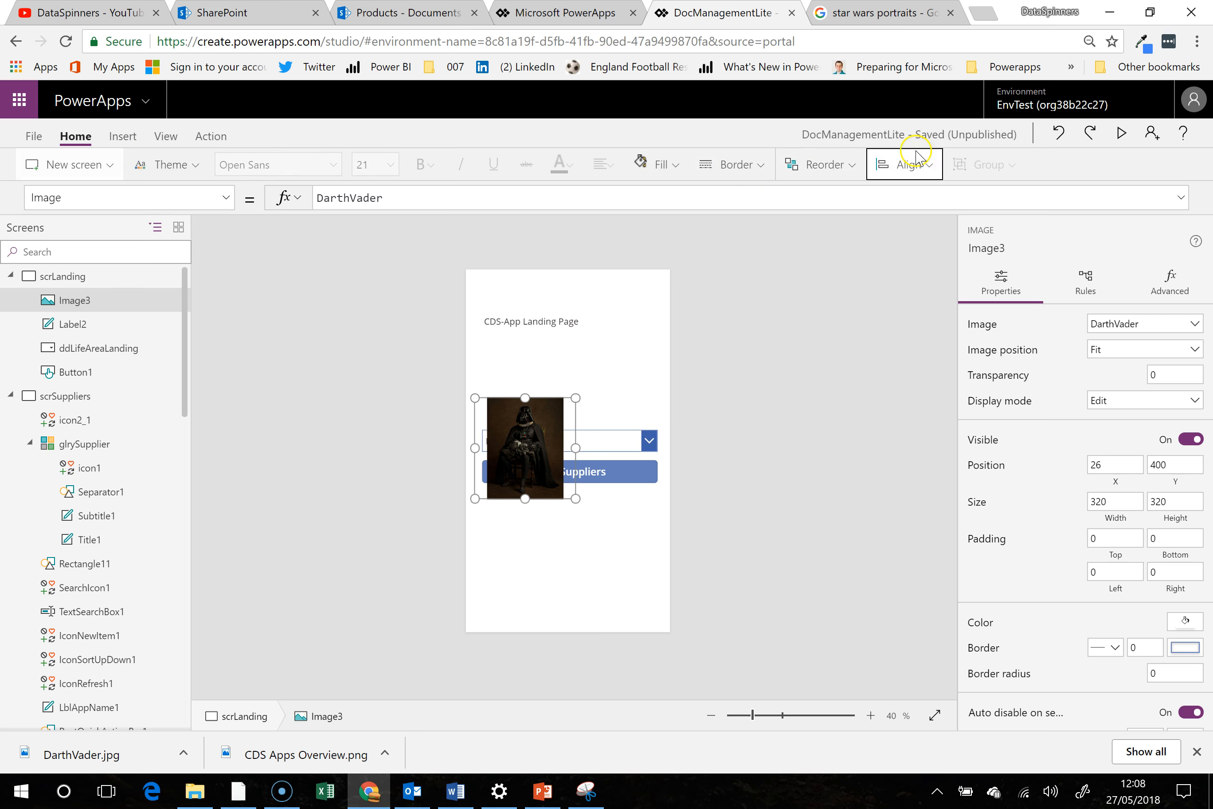
{"action": "left_click", "coordinate": [845, 166]}
{"action": "left_click", "coordinate": [838, 226]}
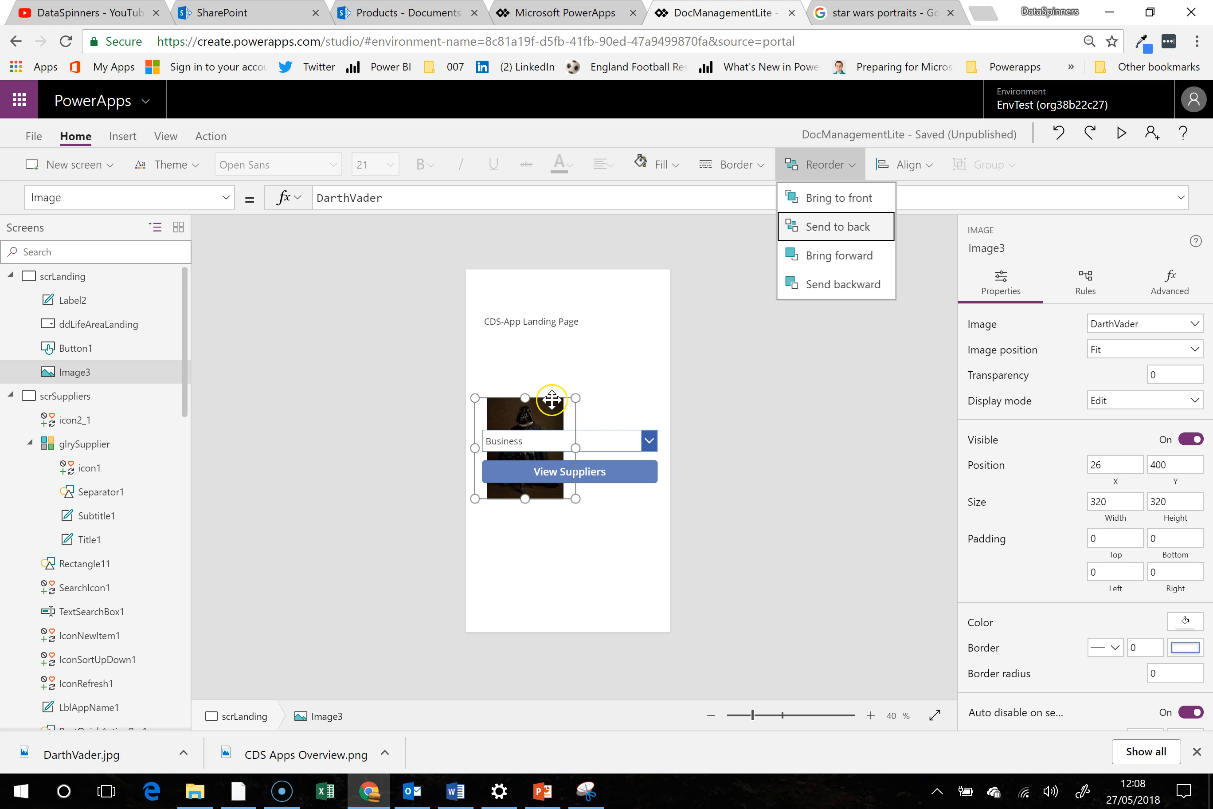
{"action": "left_click_drag", "start_coordinate": [575, 398], "coordinate": [600, 361]}
- Send the "CDS-App Landing Page" label to the back and bring it to the front again
{"action": "left_click", "coordinate": [556, 319]}
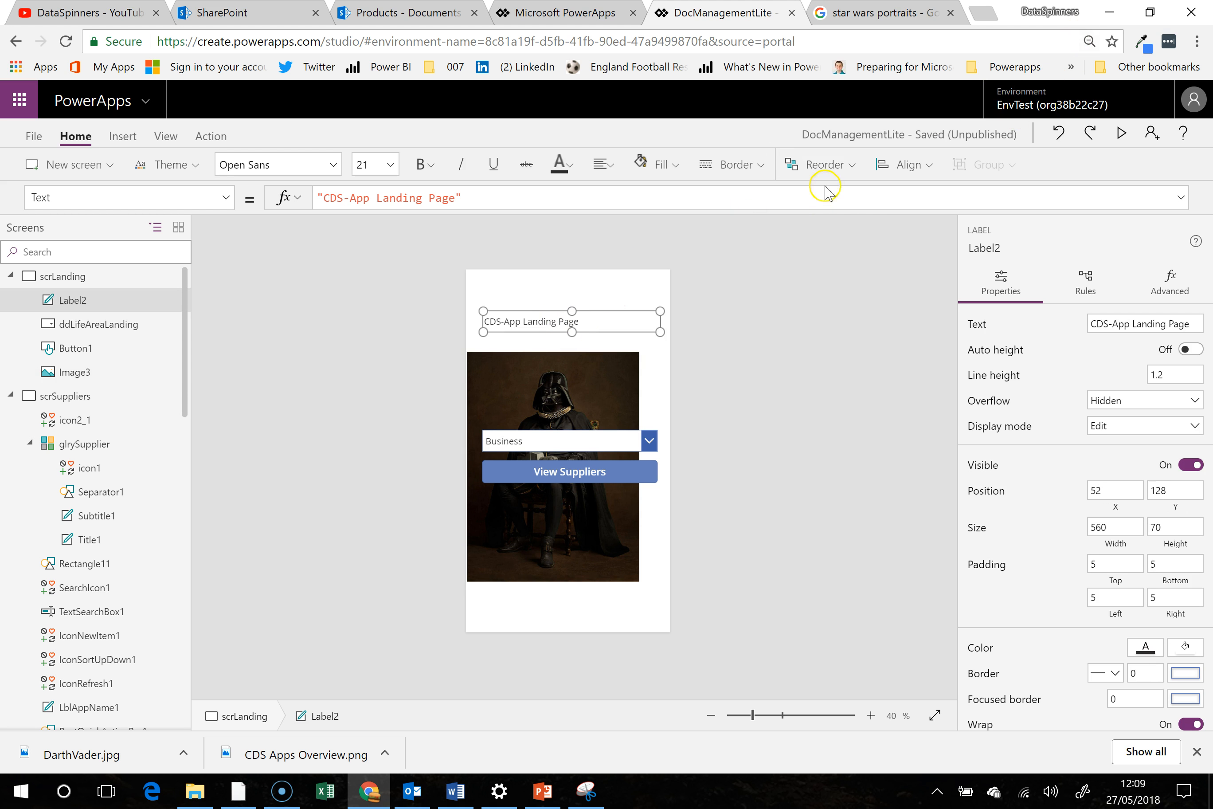
{"action": "left_click", "coordinate": [845, 165]}
{"action": "left_click", "coordinate": [838, 227]}
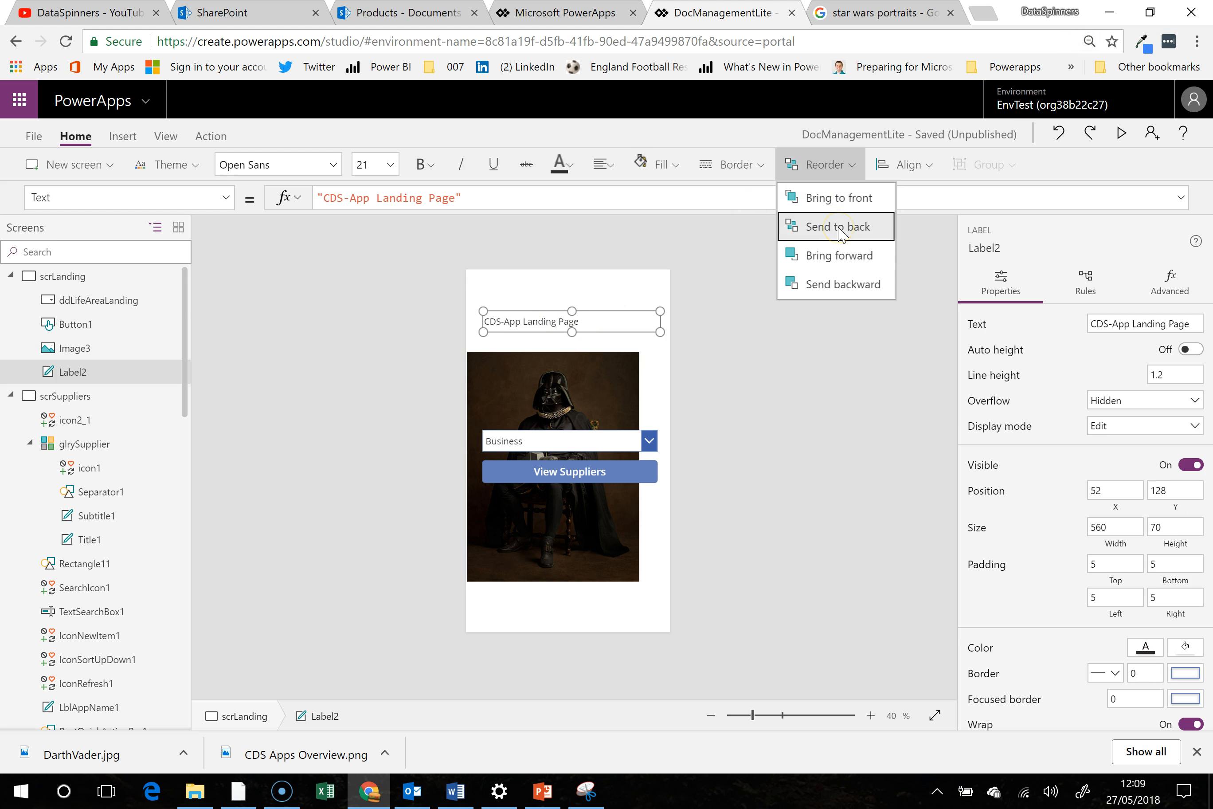
{"action": "left_click", "coordinate": [842, 203]}
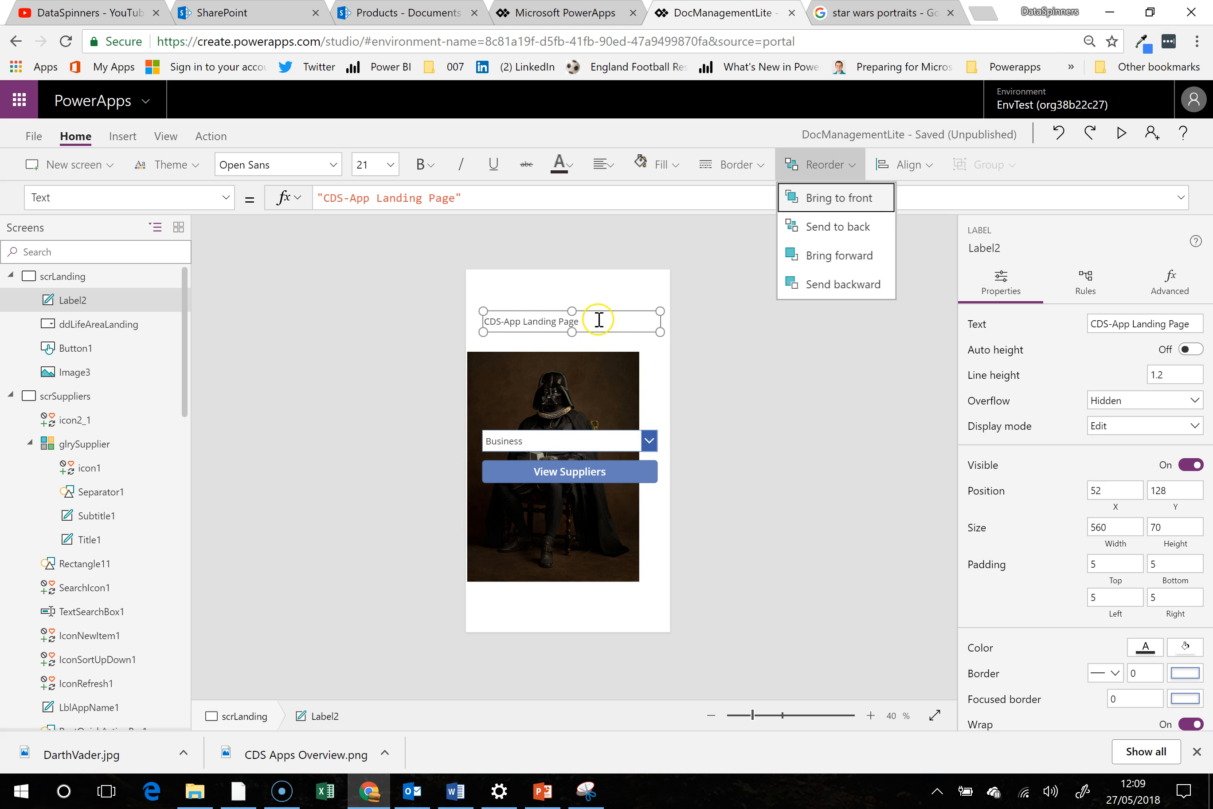
- Stretch the DarthVader image over the whole landing screen, about 630 by 1136 at X 4, Y 0
{"action": "left_click", "coordinate": [626, 372]}
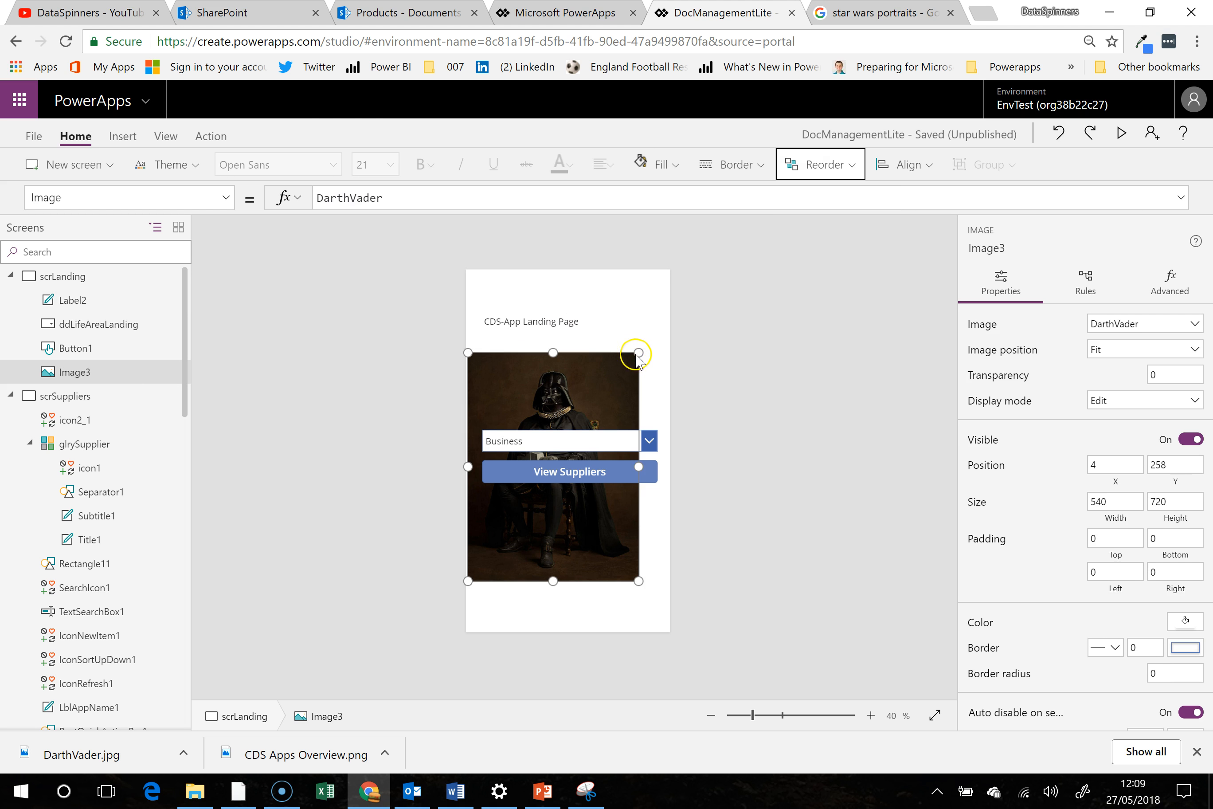
{"action": "left_click_drag", "start_coordinate": [636, 350], "coordinate": [666, 244]}
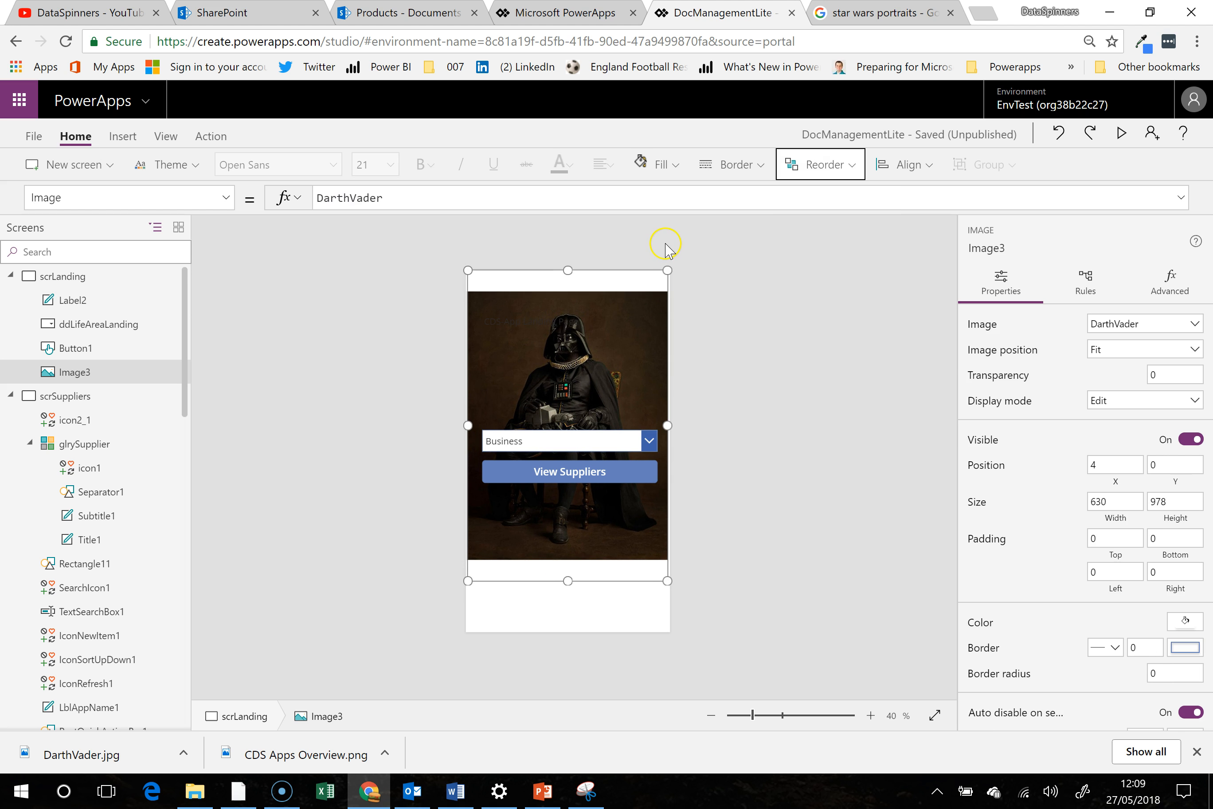
{"action": "left_click_drag", "start_coordinate": [668, 581], "coordinate": [669, 654]}
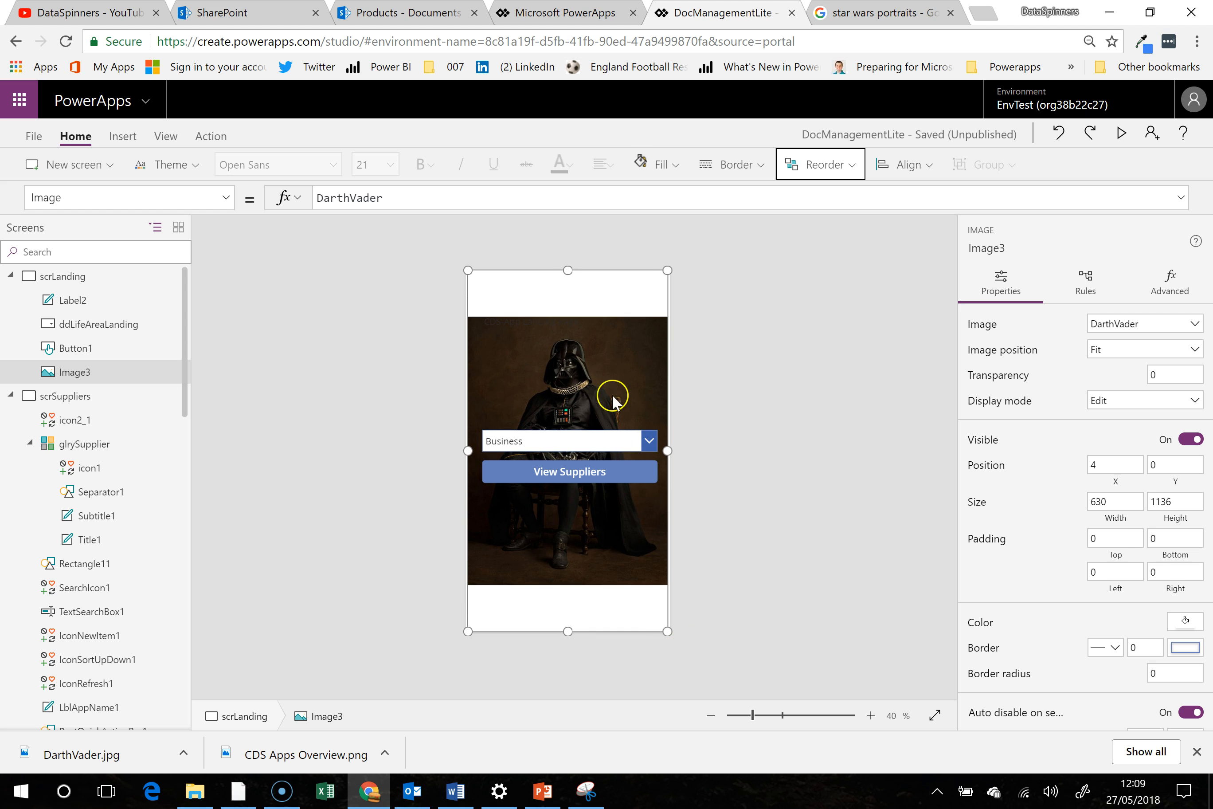
- Move the "CDS-App Landing Page" label down onto the DarthVader image, to about X 52, Y 194
{"action": "left_click", "coordinate": [94, 348]}
{"action": "left_click", "coordinate": [97, 300]}
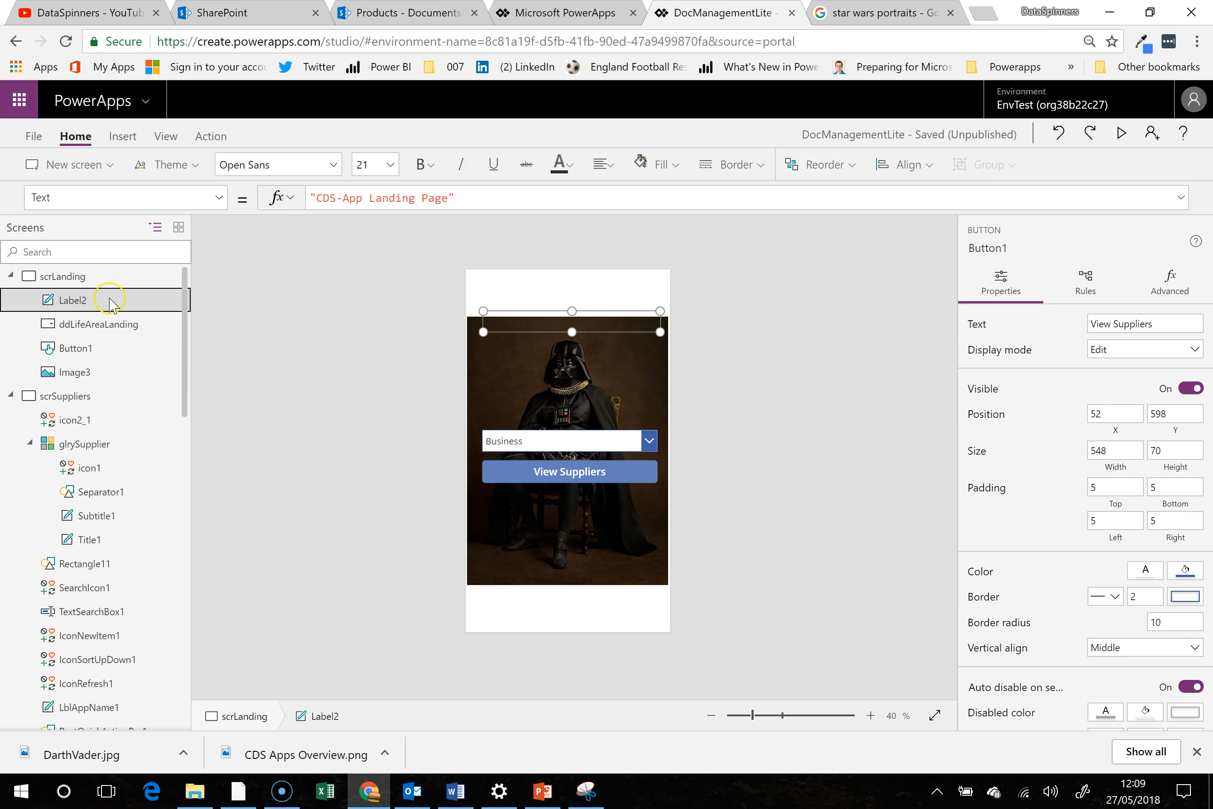
{"action": "mouse_move", "coordinate": [612, 310]}
{"action": "left_mouse_down"}
{"action": "mouse_move", "coordinate": [610, 349]}
{"action": "mouse_move", "coordinate": [615, 329]}
{"action": "left_mouse_up"}
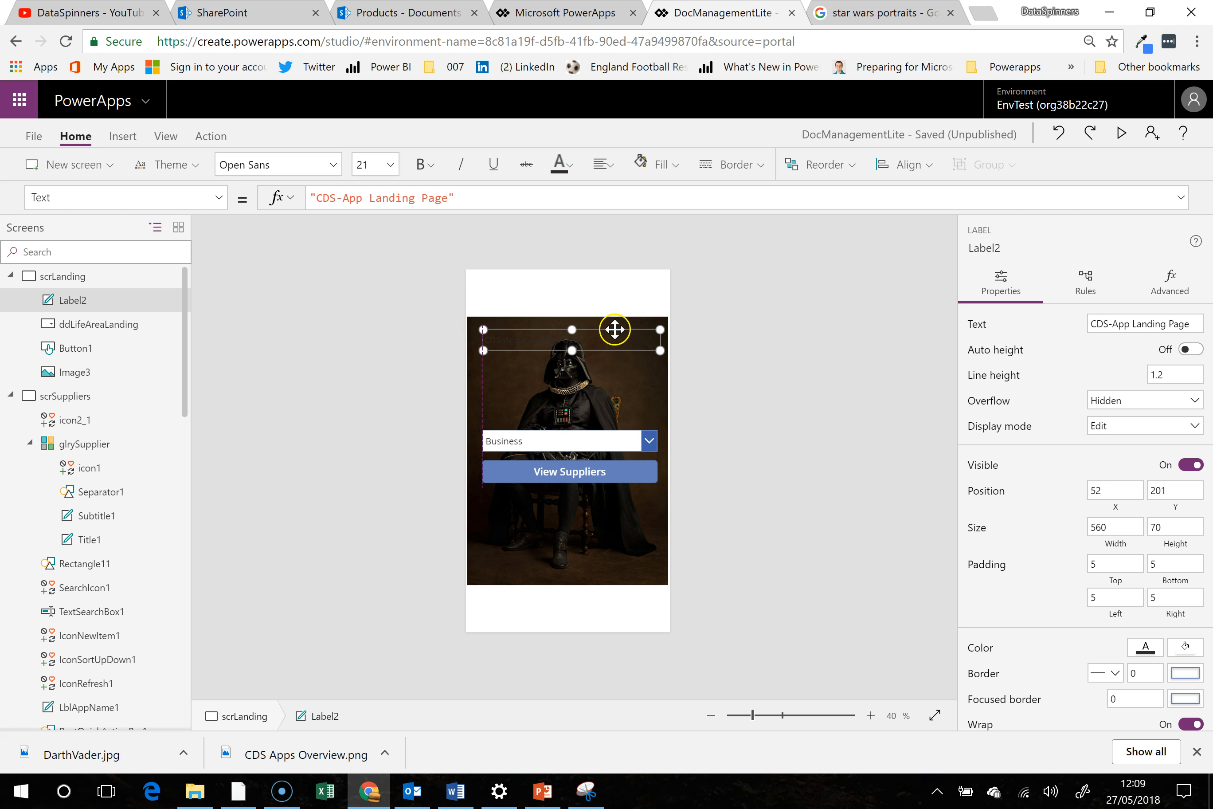
{"action": "left_click", "coordinate": [812, 166]}
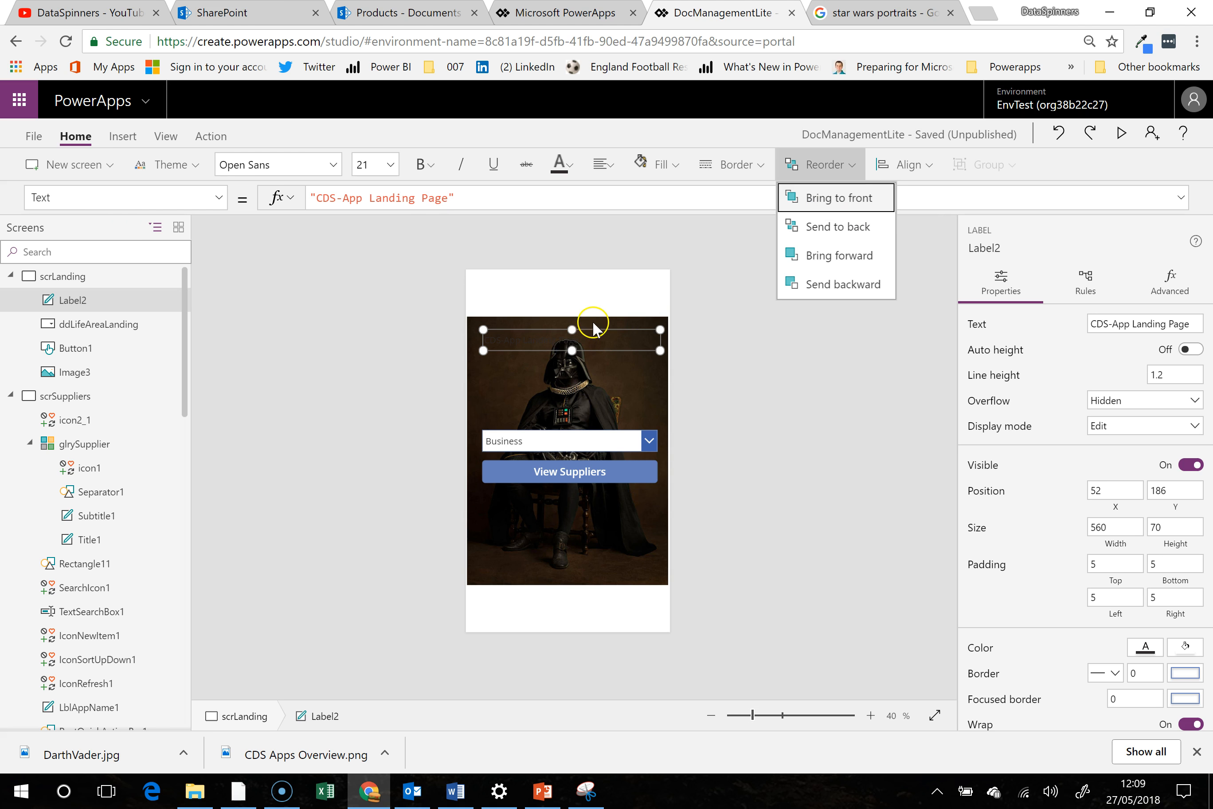
{"action": "mouse_move", "coordinate": [595, 330]}
{"action": "left_mouse_down"}
{"action": "mouse_move", "coordinate": [593, 363]}
{"action": "mouse_move", "coordinate": [610, 278]}
{"action": "mouse_move", "coordinate": [613, 331]}
{"action": "left_mouse_up"}
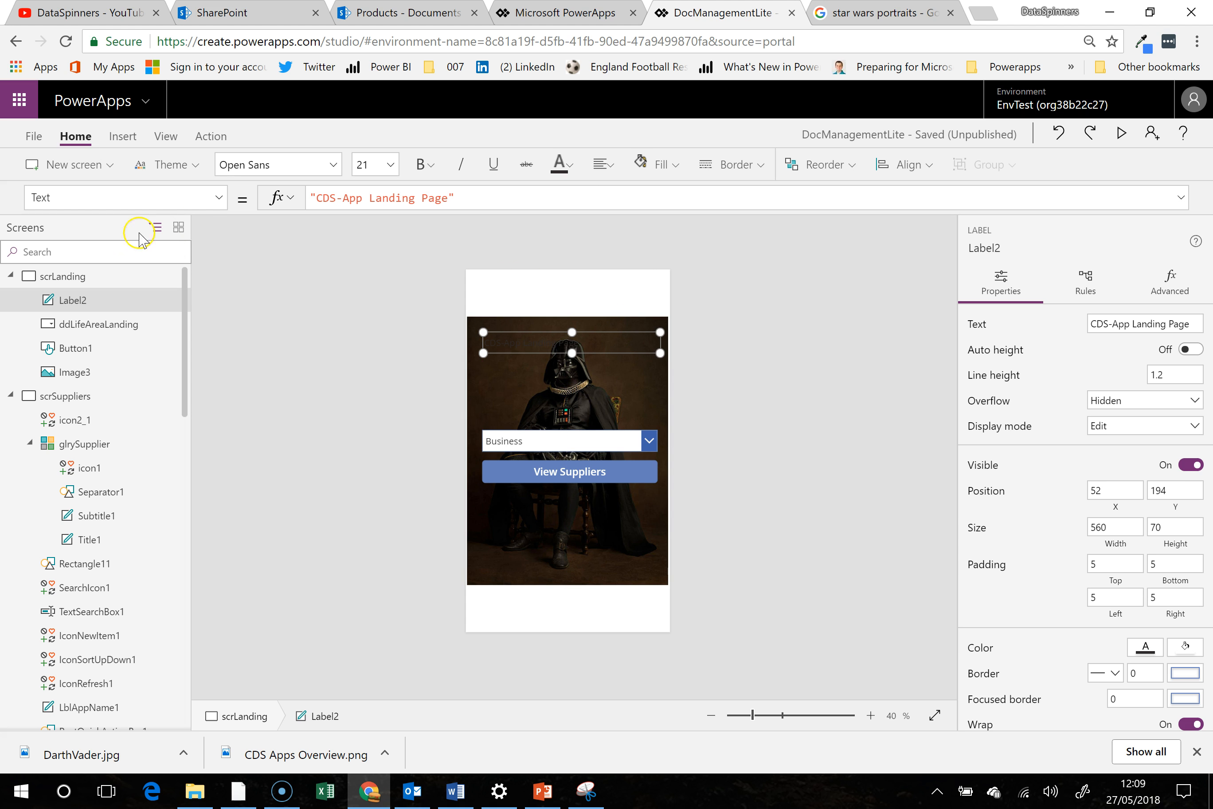
- Set the title label's Color property to White and move it up to about X 40, Y 162
{"action": "left_click_drag", "start_coordinate": [136, 198], "coordinate": [2, 197]}
{"action": "type", "text": "Col"}
{"action": "key", "text": "Return"}
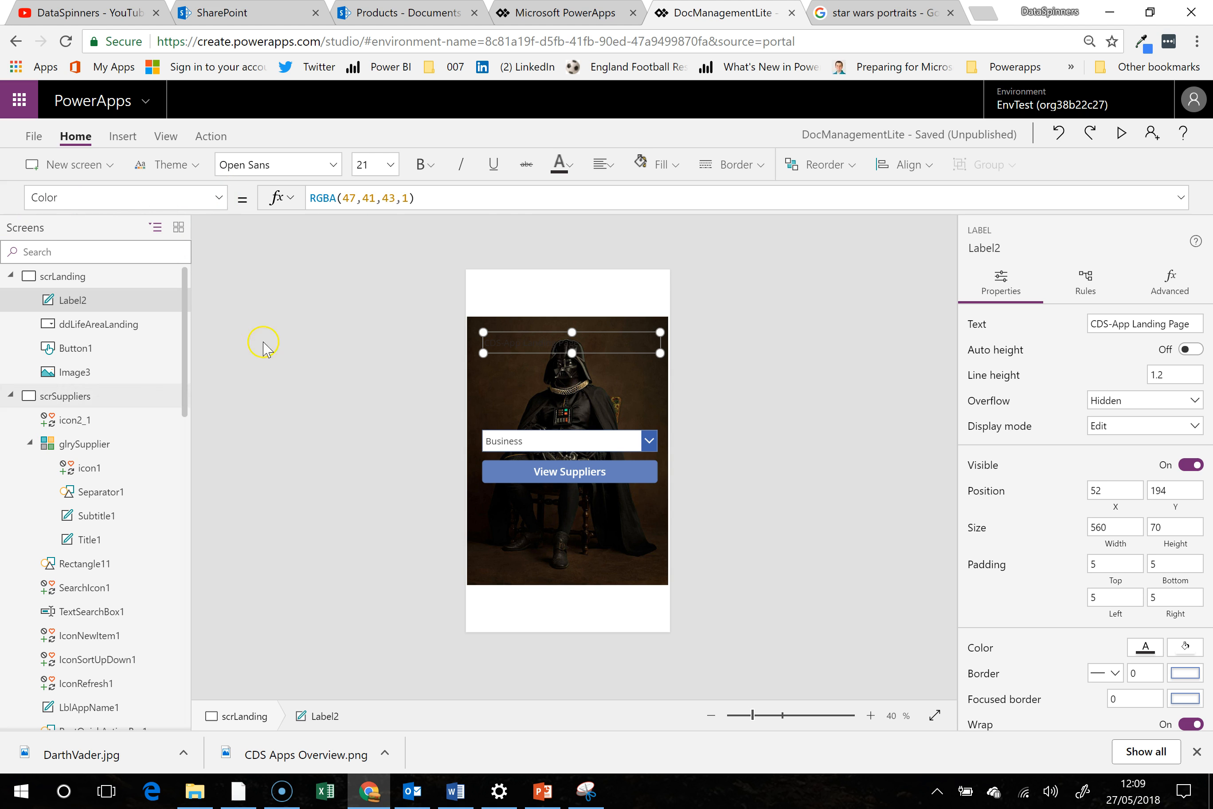
{"action": "left_click_drag", "start_coordinate": [469, 198], "coordinate": [219, 203]}
{"action": "type", "text": "White"}
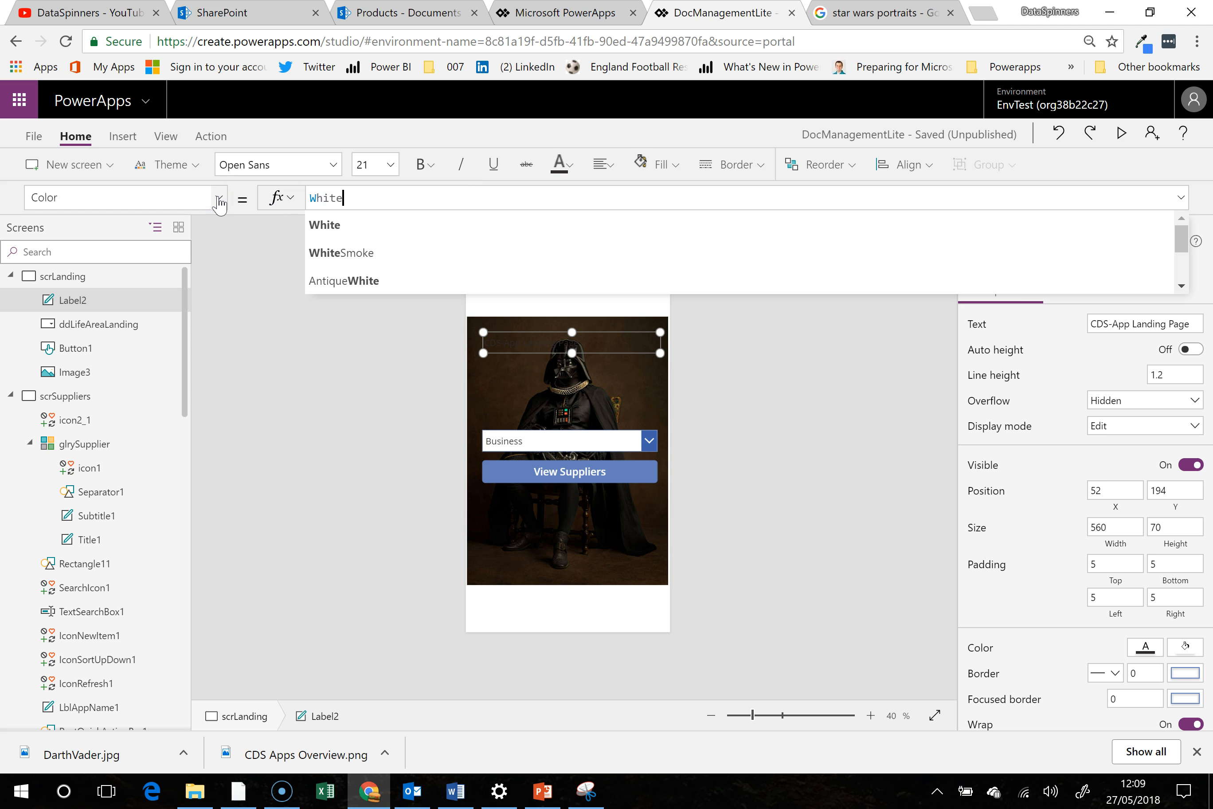
{"action": "left_click", "coordinate": [363, 233]}
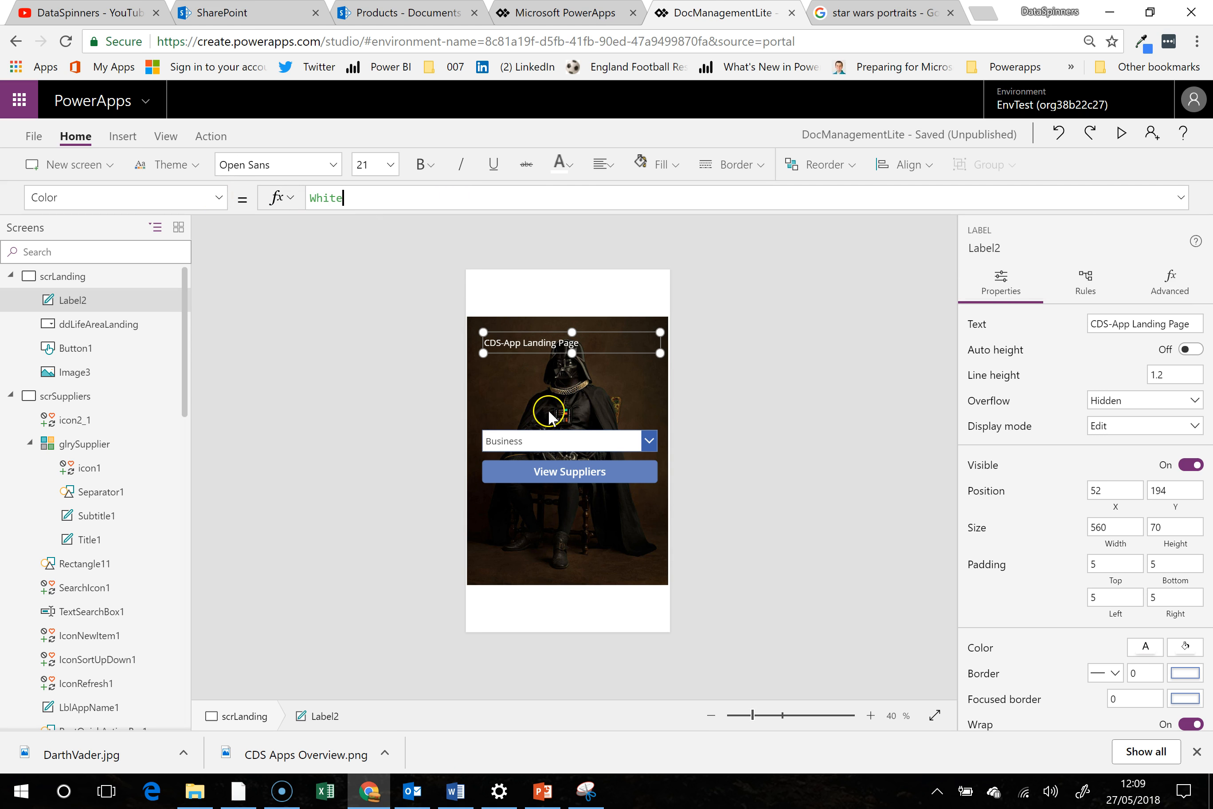
{"action": "left_click_drag", "start_coordinate": [597, 331], "coordinate": [590, 322]}
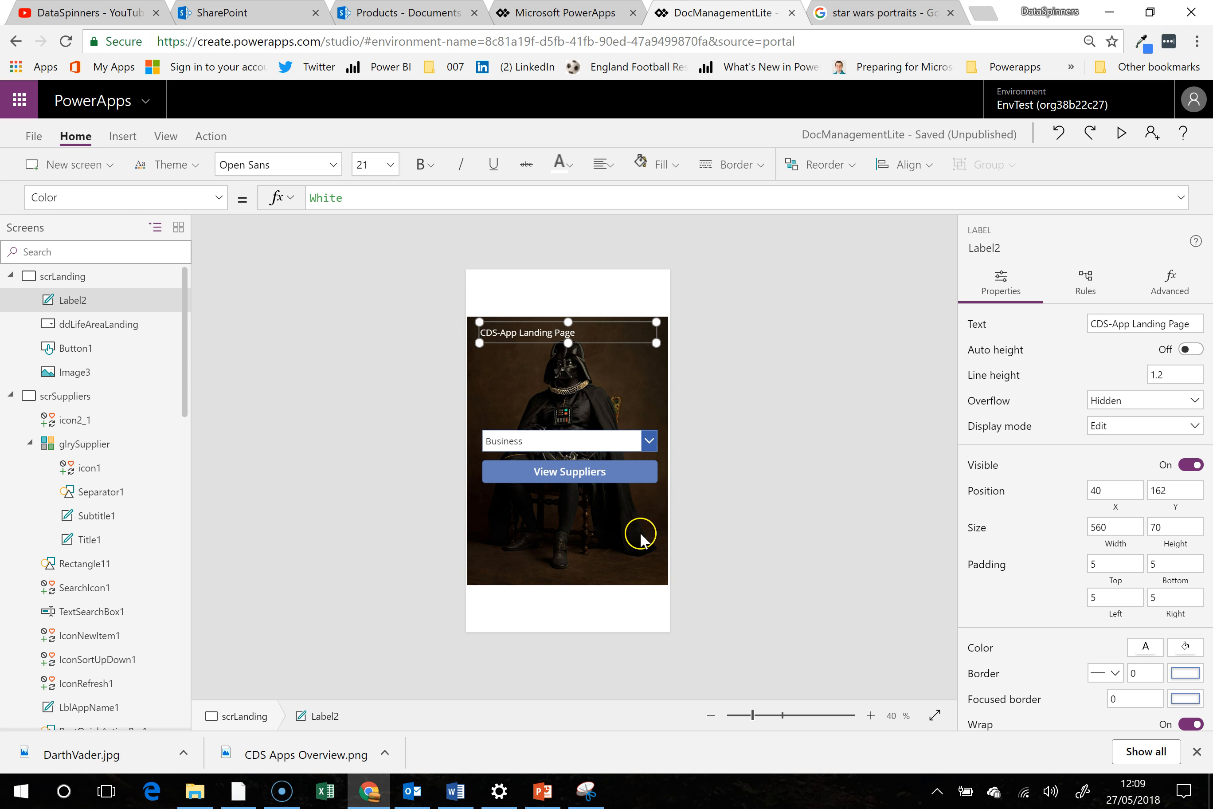
{"action": "left_click", "coordinate": [571, 299]}
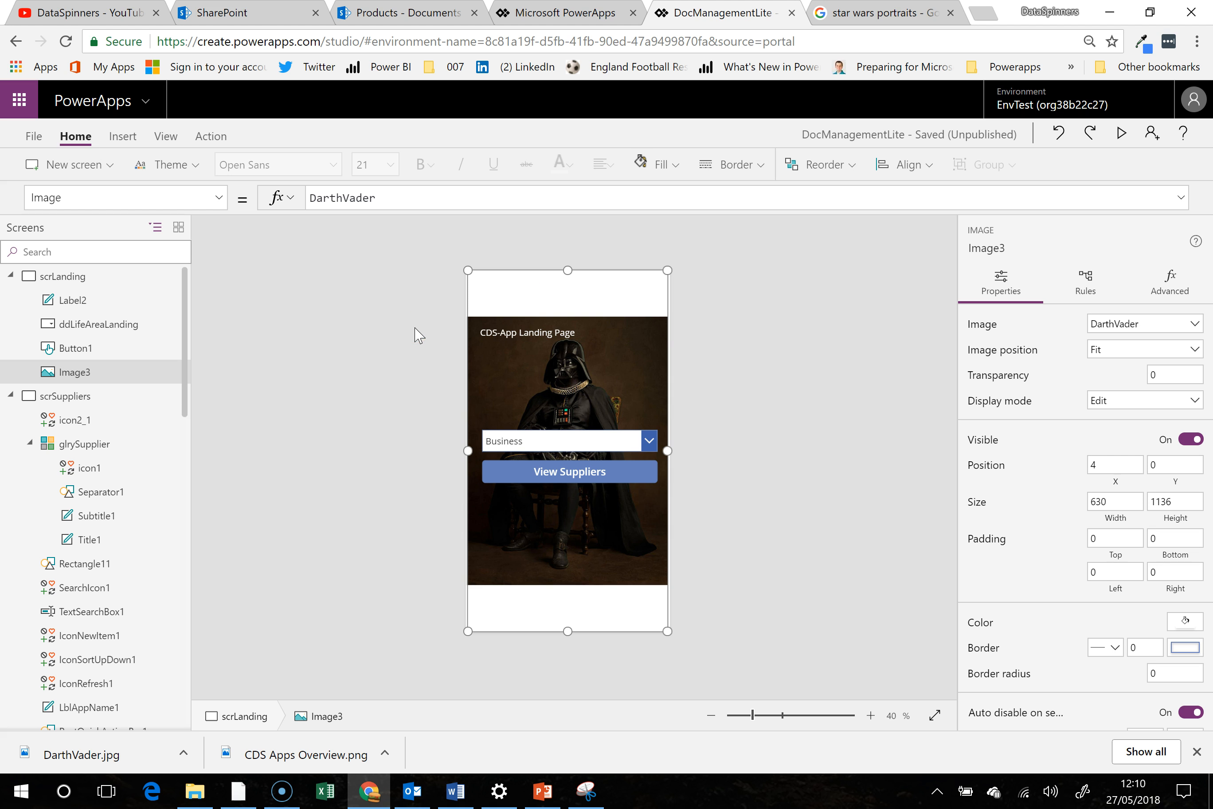
- Move the life-area dropdown low on scrLanding and enlarge the View Suppliers button below it to about 636 by 158 at X 4, Y 978
{"action": "left_click", "coordinate": [517, 443]}
{"action": "left_click_drag", "start_coordinate": [540, 439], "coordinate": [543, 553]}
{"action": "left_click", "coordinate": [554, 477]}
{"action": "left_click_drag", "start_coordinate": [553, 466], "coordinate": [468, 582]}
{"action": "mouse_move", "coordinate": [654, 621]}
{"action": "left_mouse_down"}
{"action": "mouse_move", "coordinate": [639, 617]}
{"action": "mouse_move", "coordinate": [673, 632]}
{"action": "left_mouse_up"}
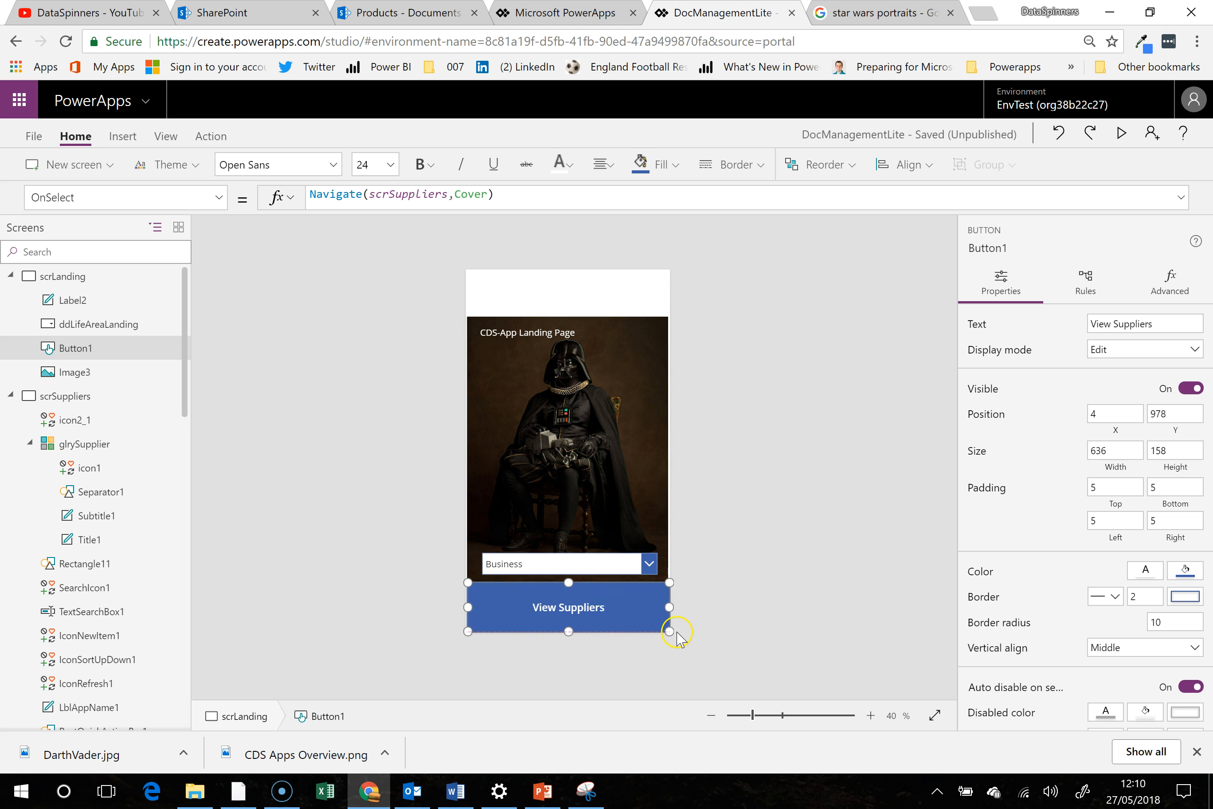
- Stretch the life-area dropdown across the full width of the screen at about X 4, Y 886
{"action": "left_click", "coordinate": [566, 564]}
{"action": "left_click_drag", "start_coordinate": [481, 553], "coordinate": [468, 553]}
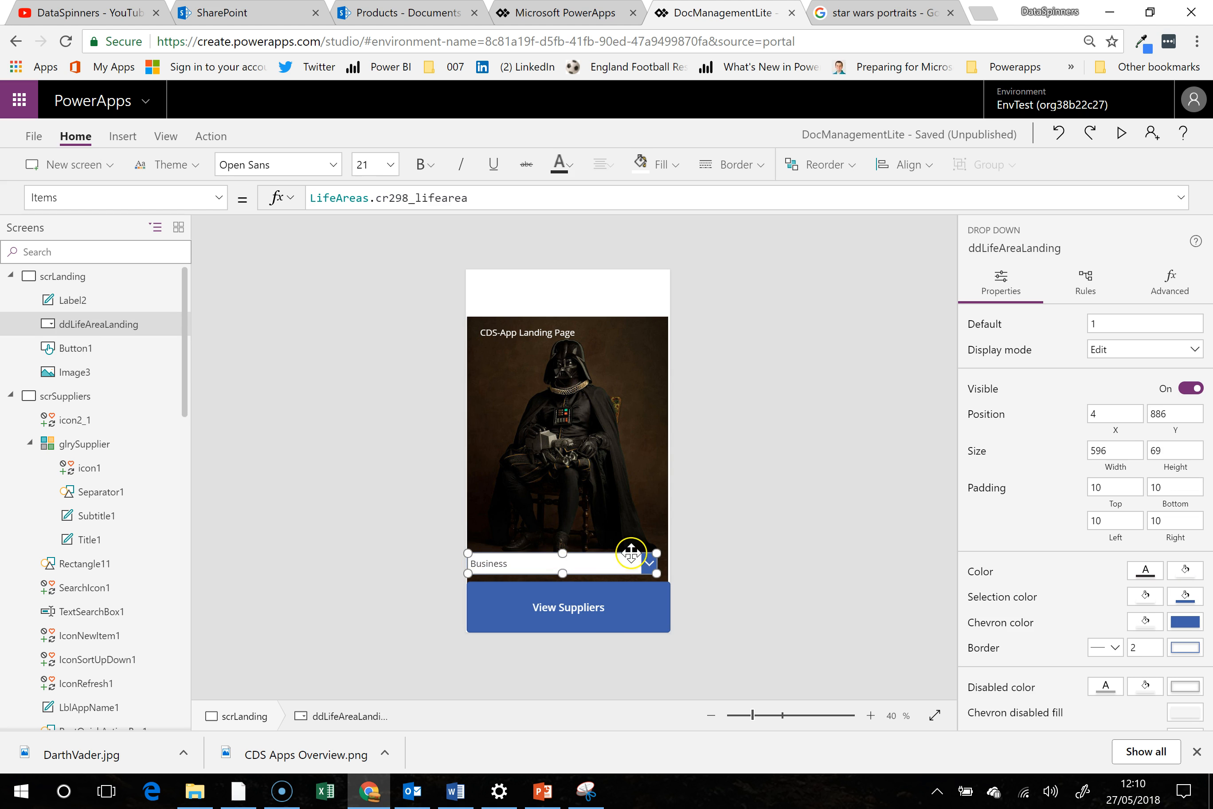
{"action": "left_click_drag", "start_coordinate": [657, 554], "coordinate": [669, 554]}
- Stretch the DarthVader image to fill the whole landing screen, 640 by 1136 at X 0, Y 0
{"action": "left_click", "coordinate": [616, 302]}
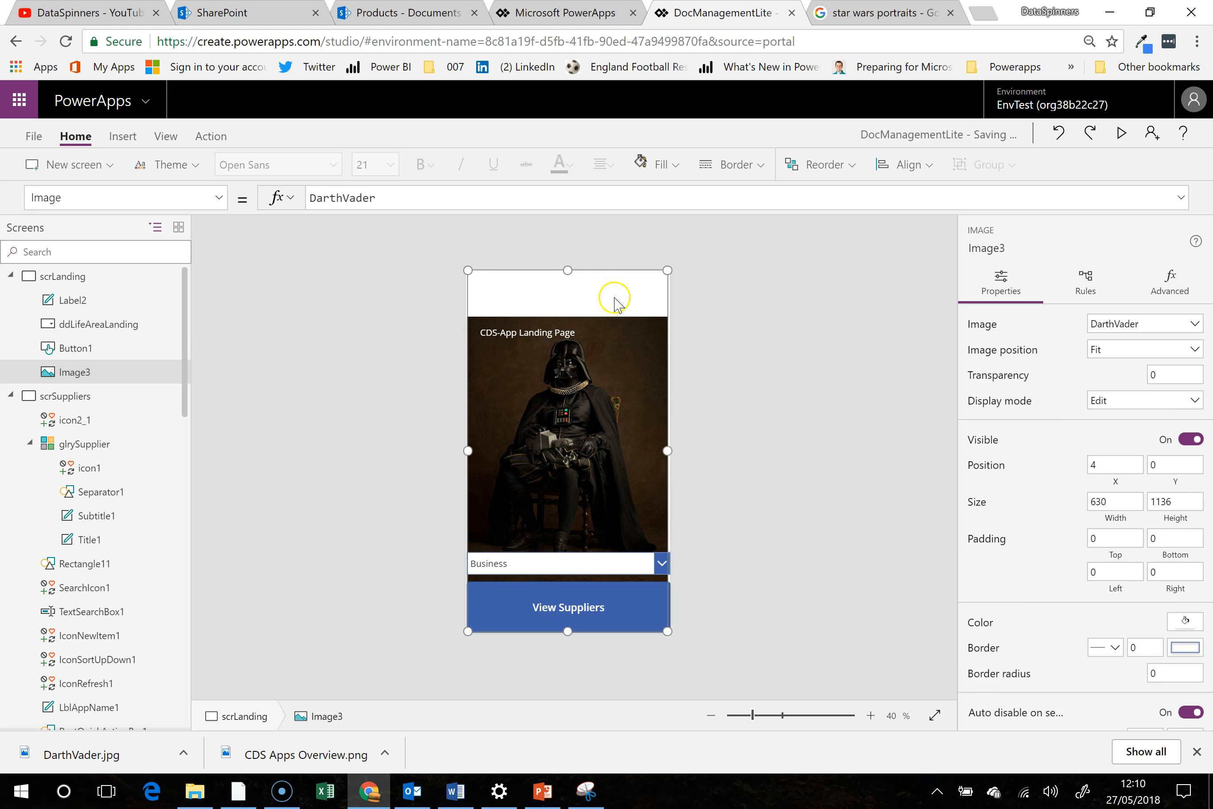
{"action": "left_click_drag", "start_coordinate": [667, 269], "coordinate": [688, 270]}
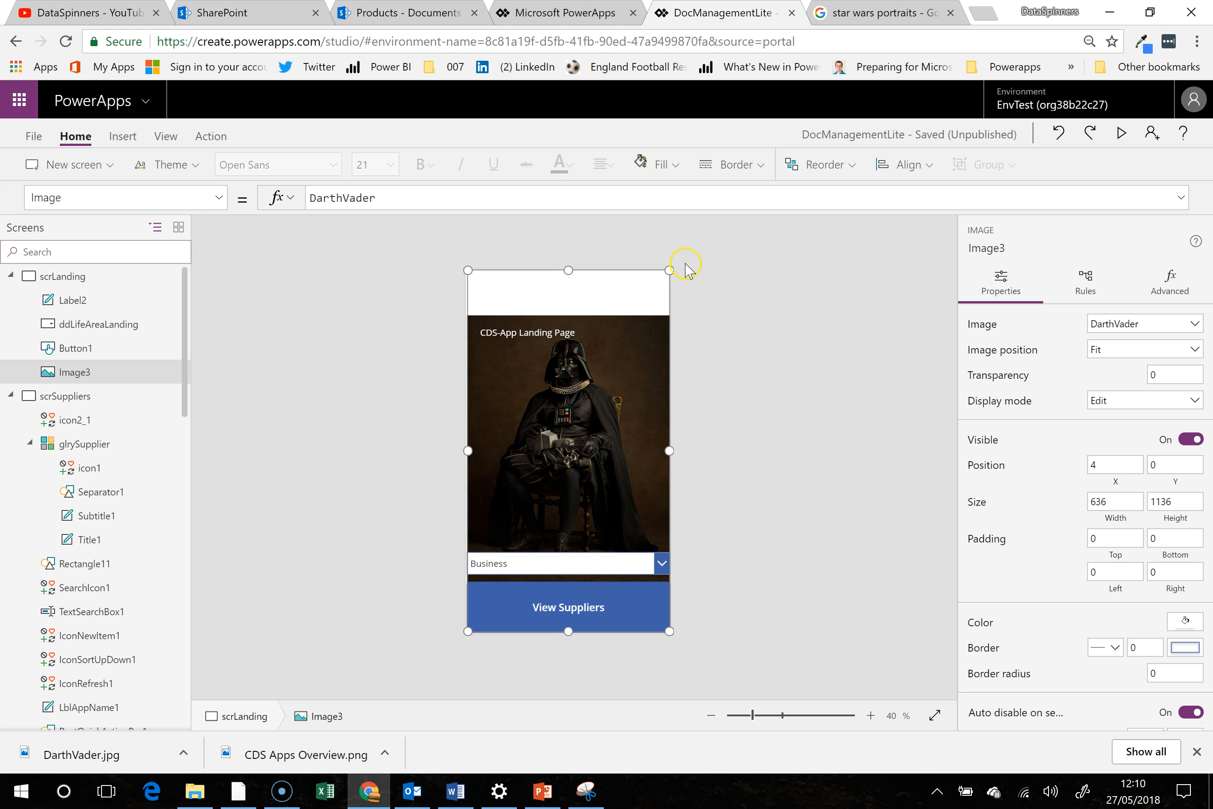
{"action": "left_click_drag", "start_coordinate": [468, 269], "coordinate": [460, 265]}
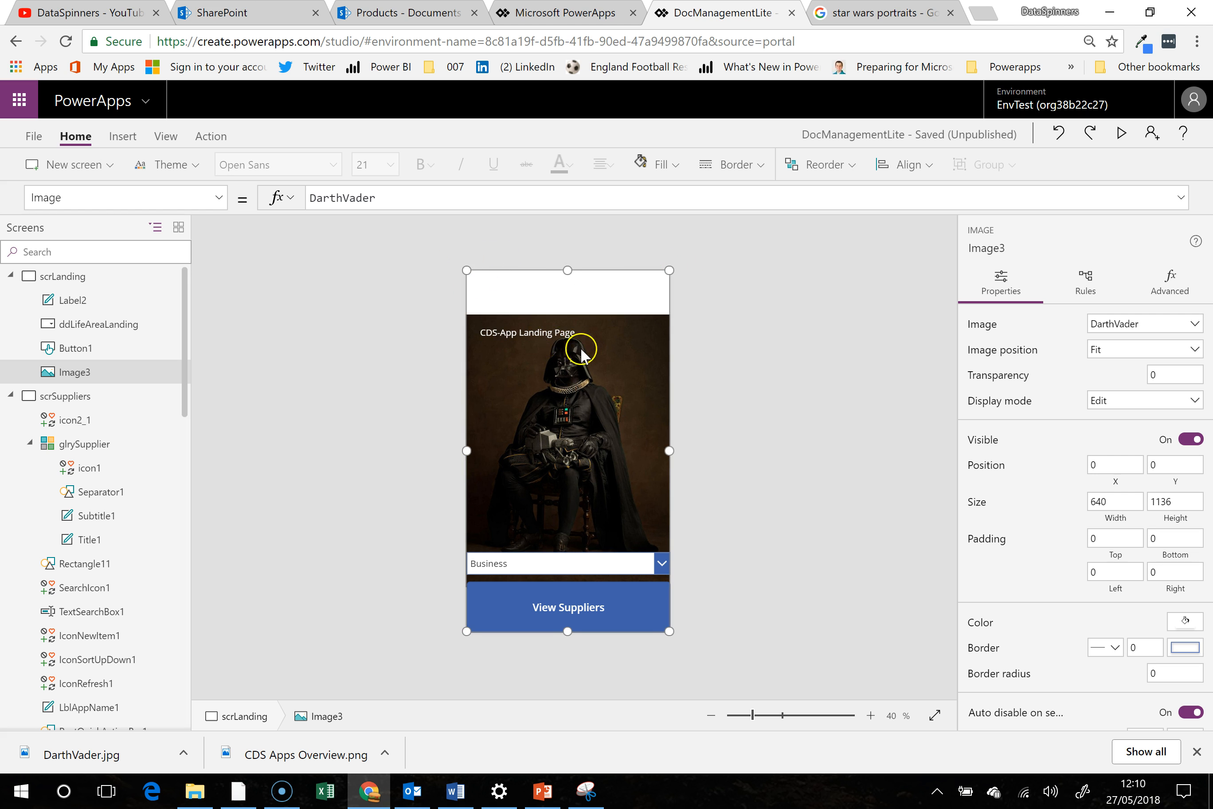
- Move the title label into the white band above the portrait, about X 40, Y 32, and set its Color to Black
{"action": "left_click", "coordinate": [545, 337]}
{"action": "left_click_drag", "start_coordinate": [547, 321], "coordinate": [543, 282]}
{"action": "left_click", "coordinate": [195, 199]}
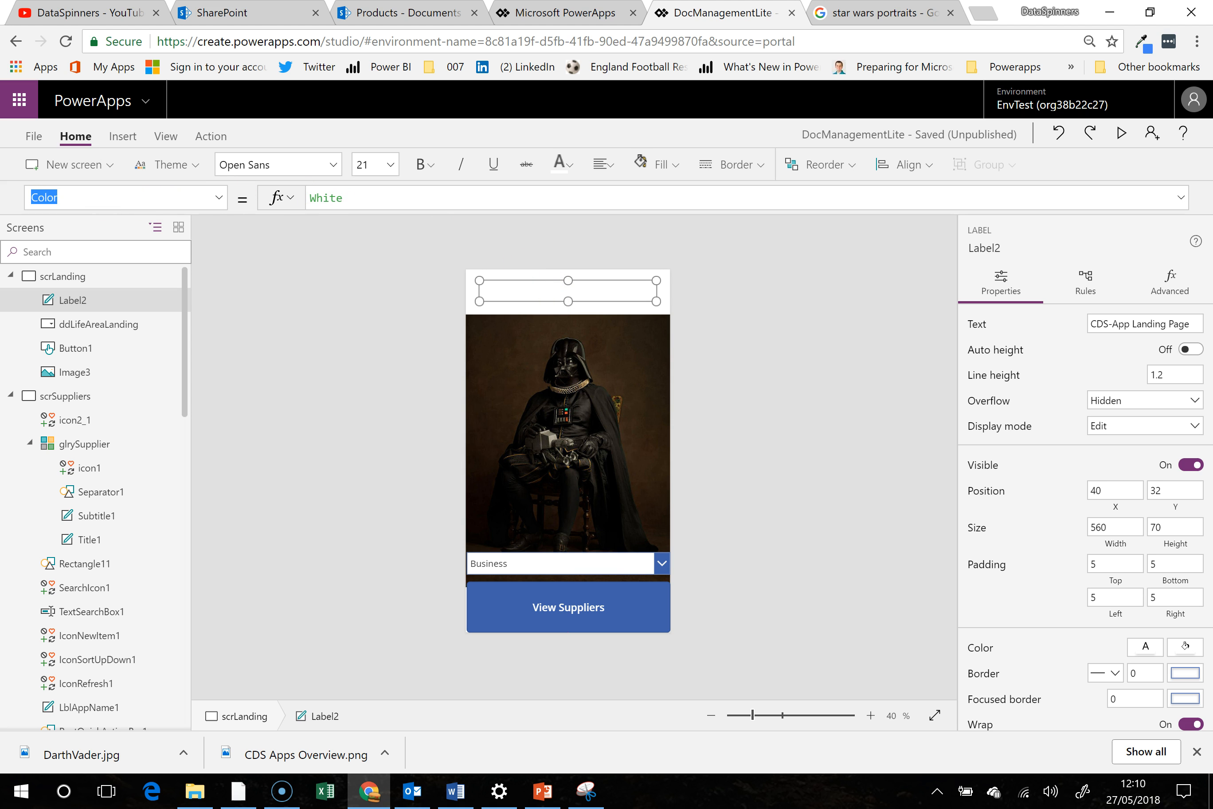
{"action": "left_click_drag", "start_coordinate": [362, 197], "coordinate": [297, 206]}
{"action": "type", "text": "Black"}
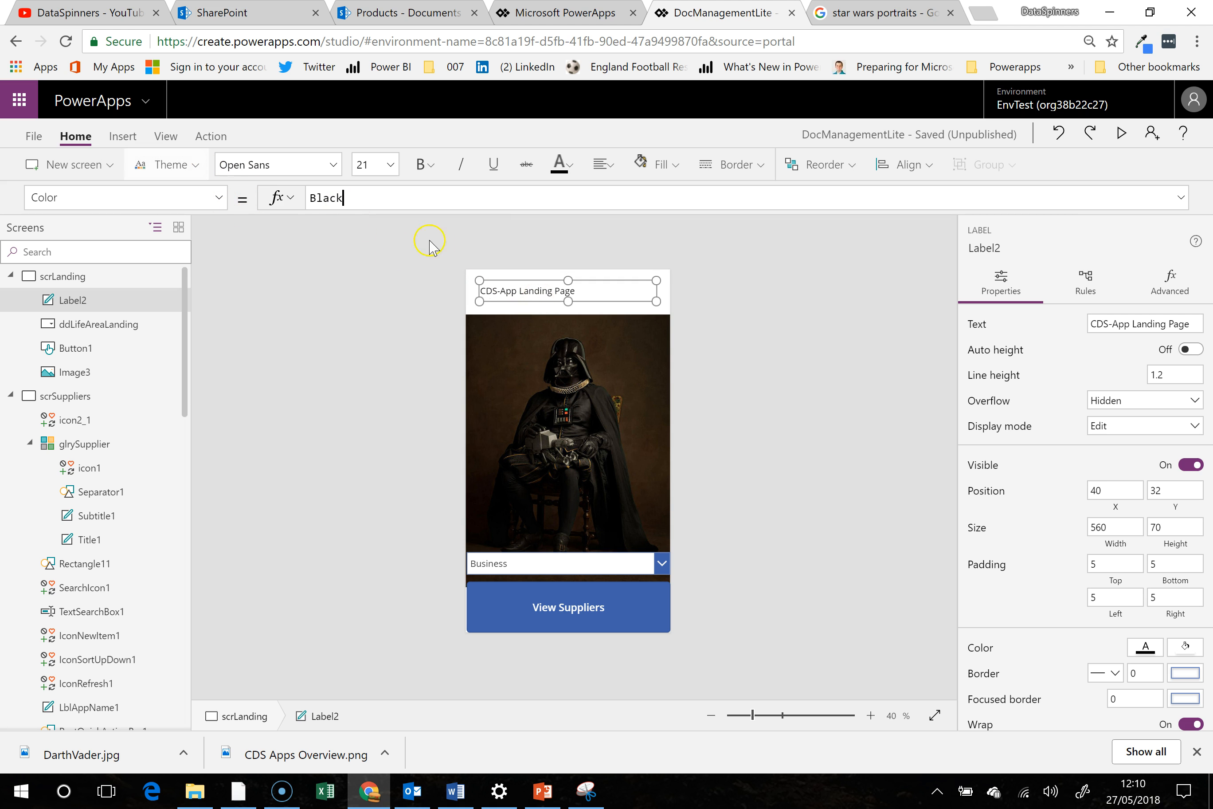
- Center the title label's text and set its Size property to 40
{"action": "left_click", "coordinate": [611, 167]}
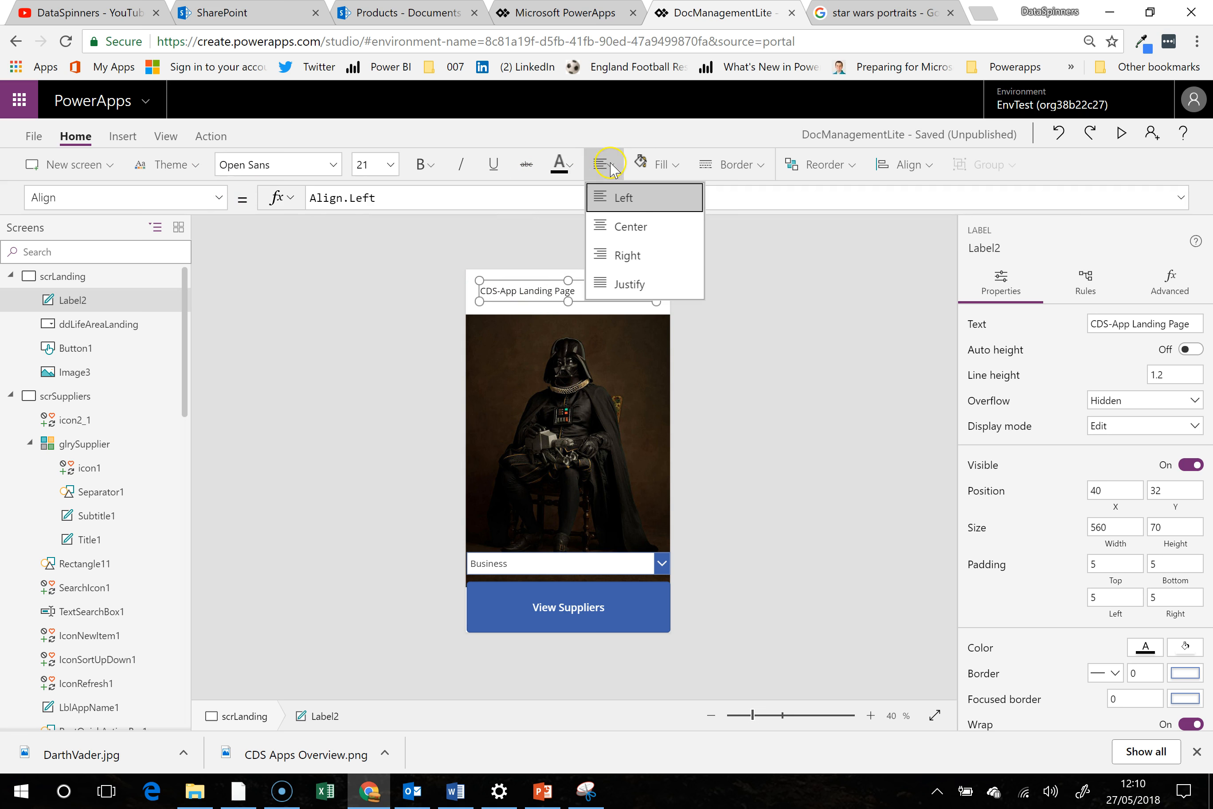
{"action": "left_click", "coordinate": [630, 230]}
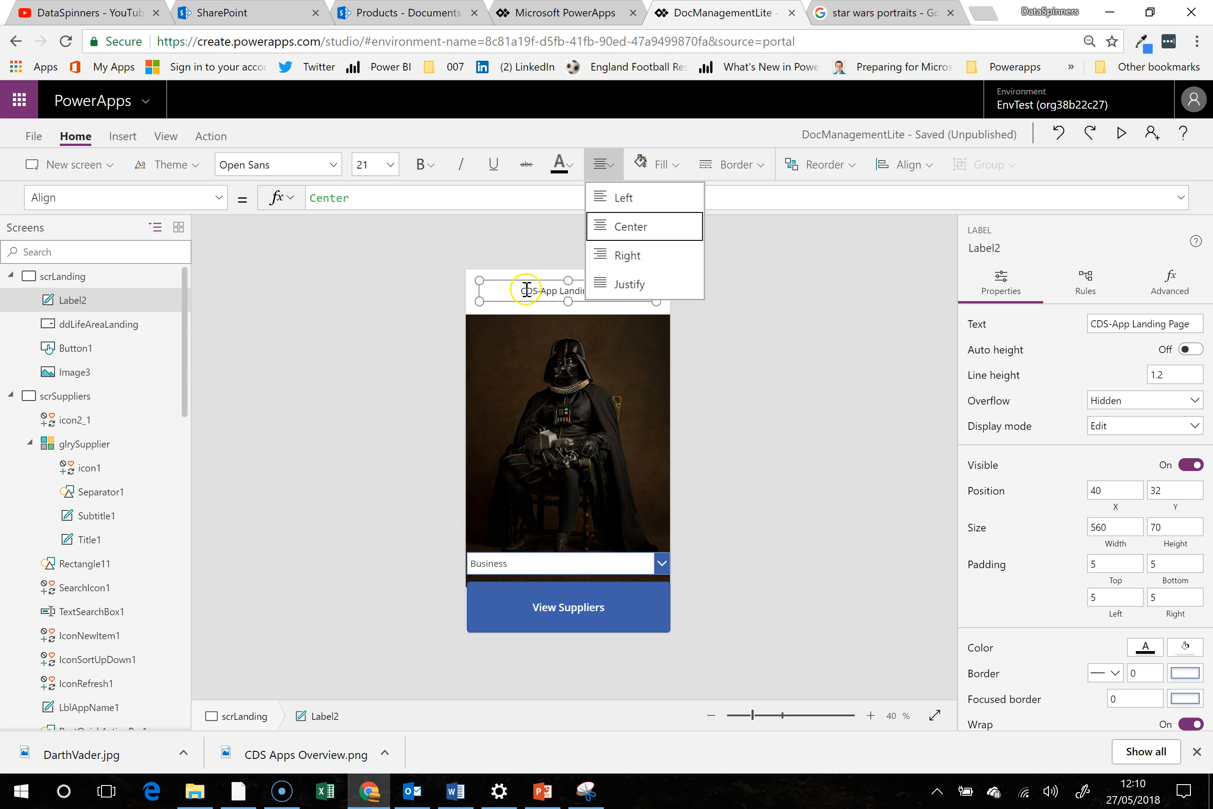
{"action": "left_click_drag", "start_coordinate": [141, 197], "coordinate": [4, 184]}
{"action": "type", "text": "Size"}
{"action": "key", "text": "Return"}
{"action": "left_click", "coordinate": [232, 182]}
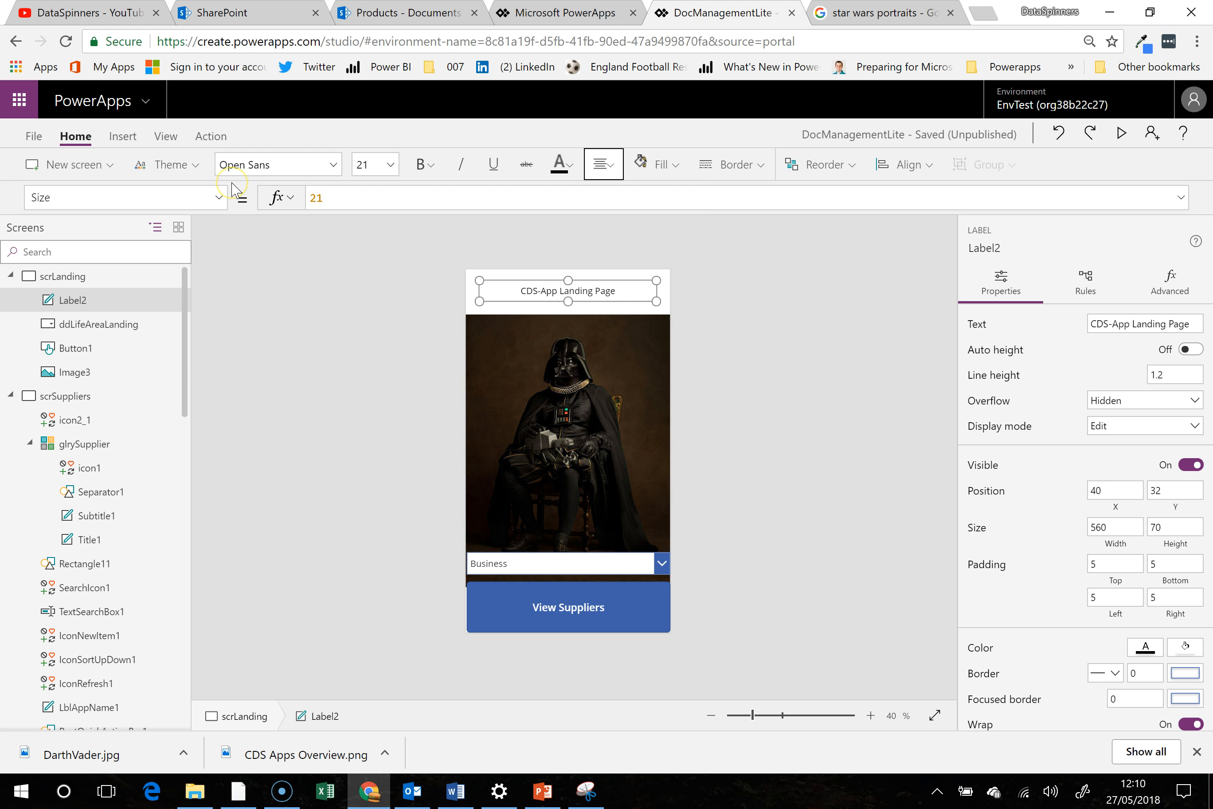
{"action": "left_click_drag", "start_coordinate": [371, 203], "coordinate": [278, 198]}
{"action": "type", "text": "40"}
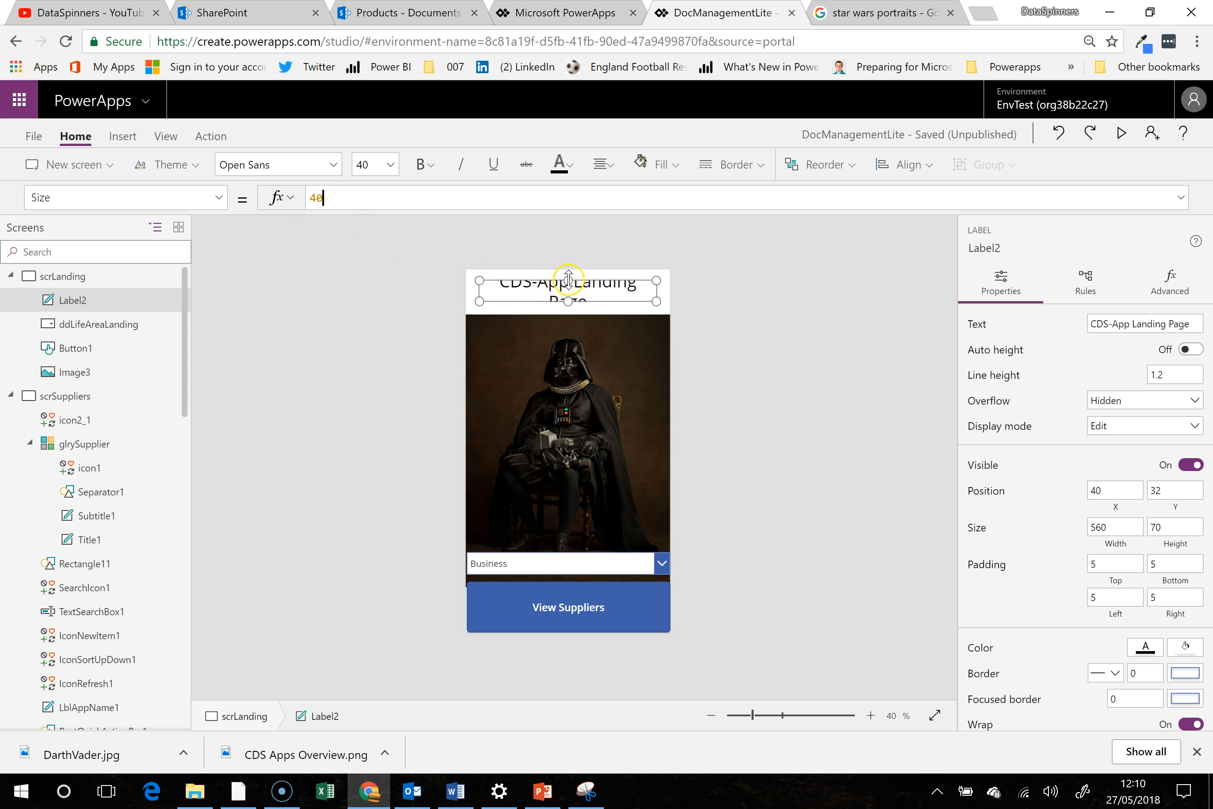
- Enlarge the title label to fill the white band above the portrait, about 640 by 142 at X 0, Y 0
{"action": "left_click_drag", "start_coordinate": [569, 267], "coordinate": [568, 313]}
{"action": "left_click_drag", "start_coordinate": [482, 291], "coordinate": [465, 298]}
{"action": "left_click_drag", "start_coordinate": [657, 291], "coordinate": [671, 293]}
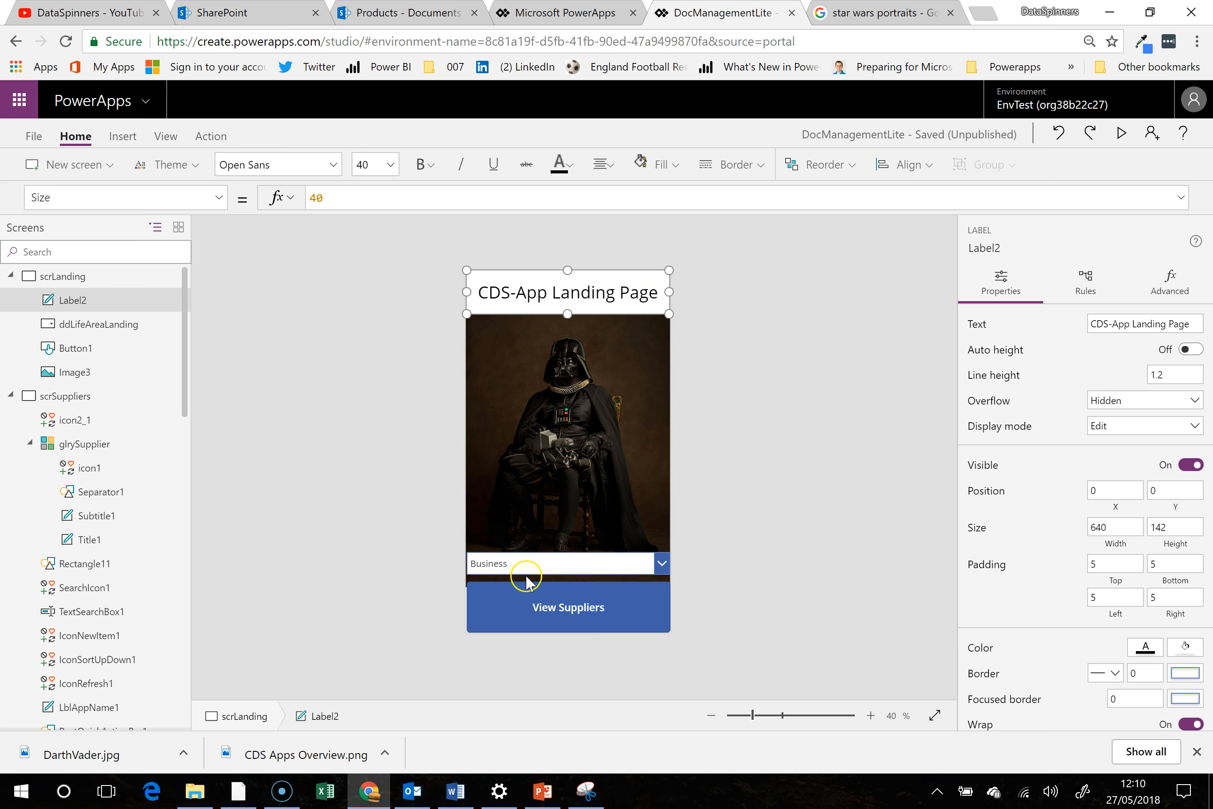
- Widen the View Suppliers button to the full screen width, 640 at X 0
{"action": "left_click", "coordinate": [491, 606]}
{"action": "left_click_drag", "start_coordinate": [464, 608], "coordinate": [461, 609]}
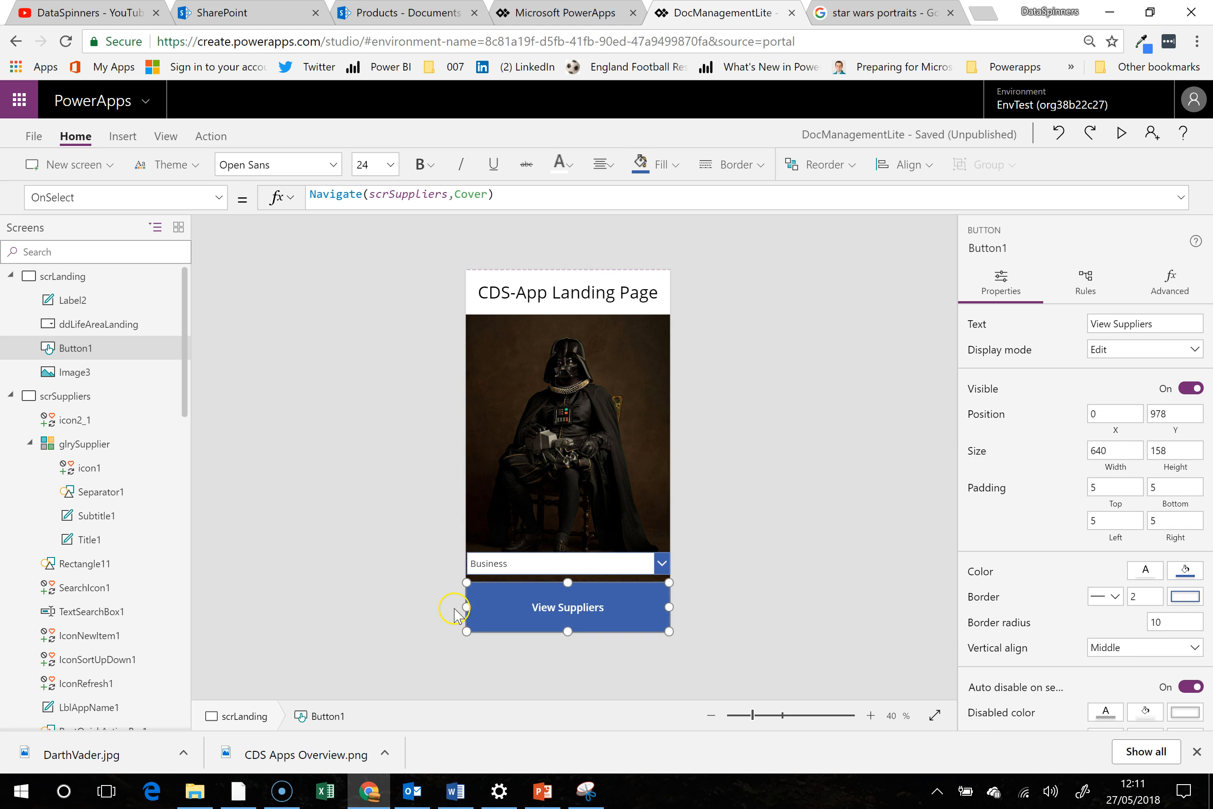
{"action": "left_click", "coordinate": [700, 483]}
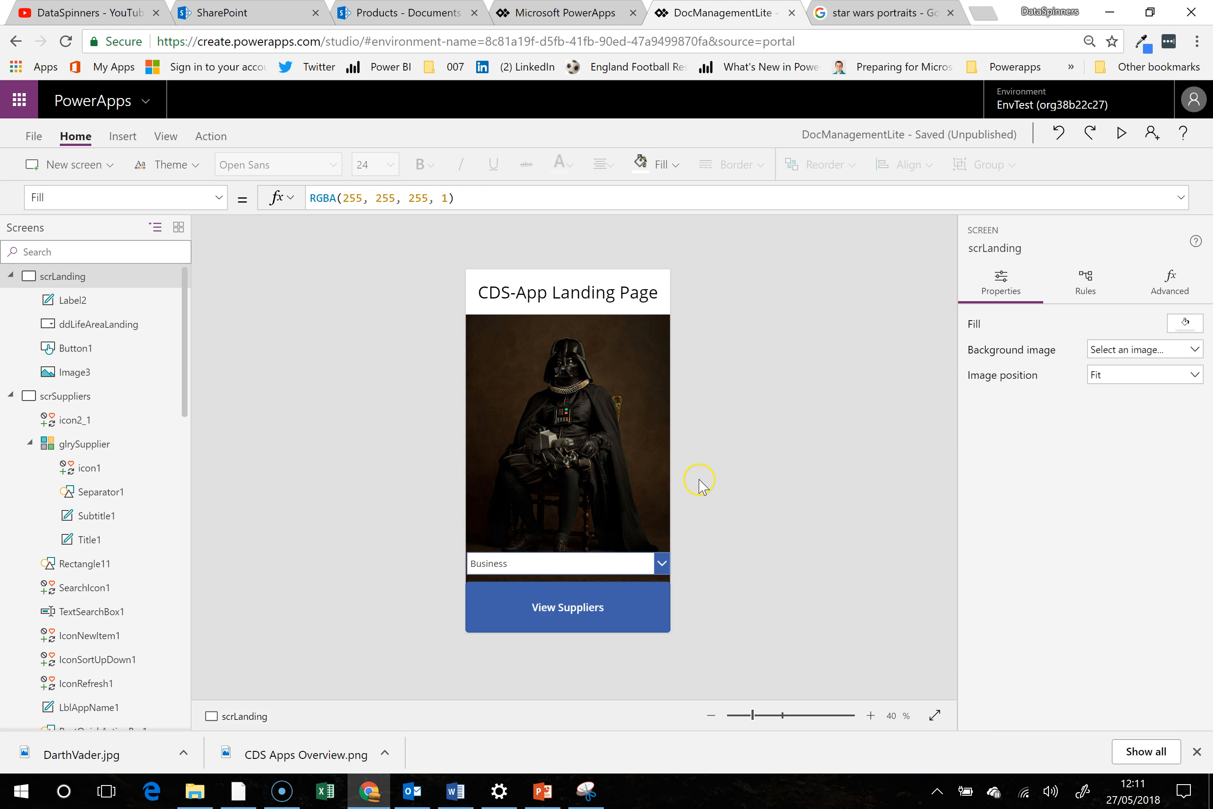
- Check the source of the Darth Vader portrait in the Google image results and return to the PowerApps editor
{"action": "left_click", "coordinate": [634, 397]}
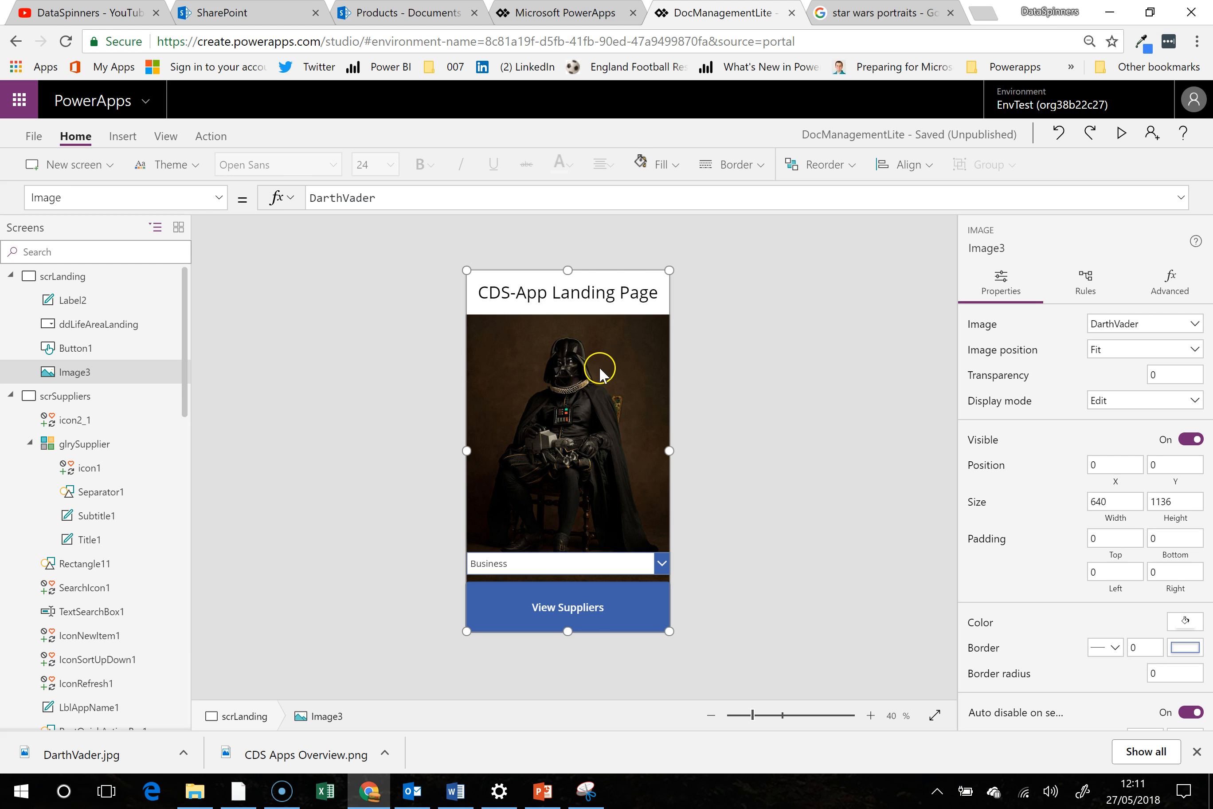
{"action": "left_click", "coordinate": [862, 15]}
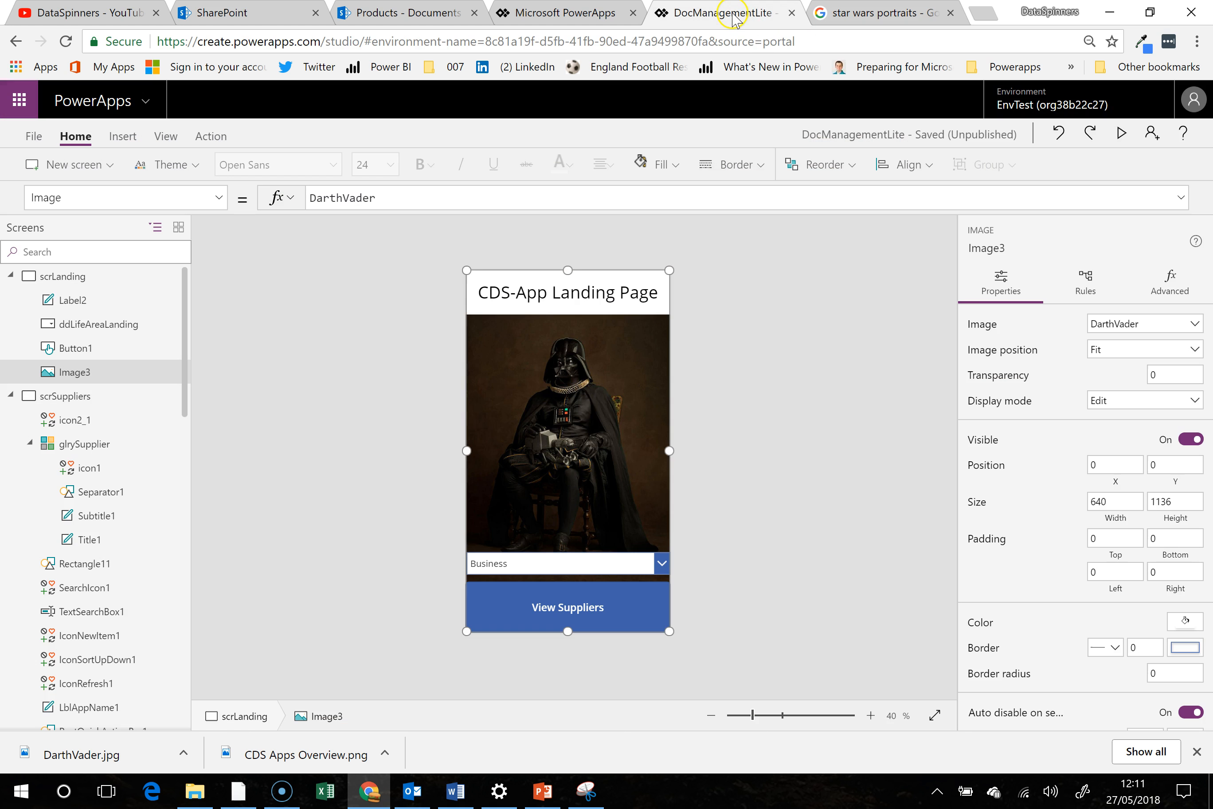
{"action": "left_click", "coordinate": [731, 15]}
- Shrink the life-area dropdown to about 414 by 63 and center it above the View Suppliers button at X 113, Y 892
{"action": "left_click", "coordinate": [476, 561]}
{"action": "left_click_drag", "start_coordinate": [475, 556], "coordinate": [508, 559]}
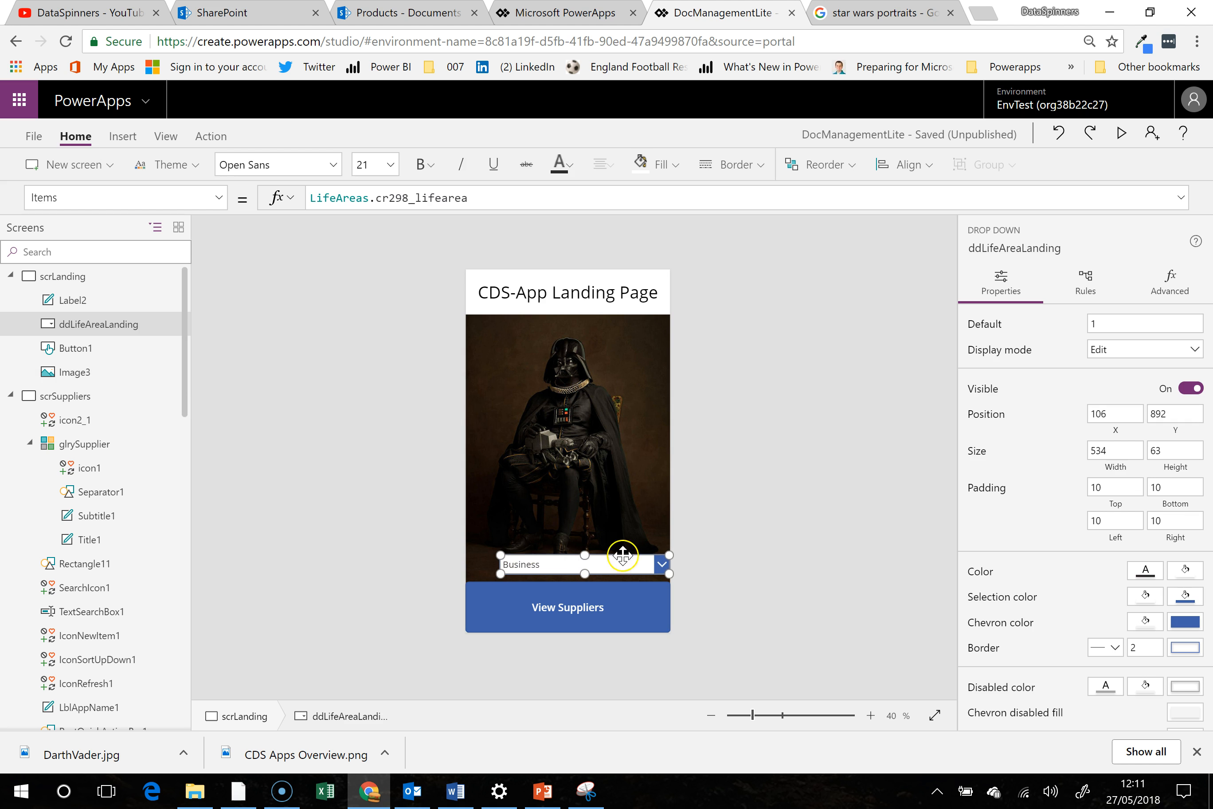
{"action": "left_click_drag", "start_coordinate": [669, 556], "coordinate": [594, 552]}
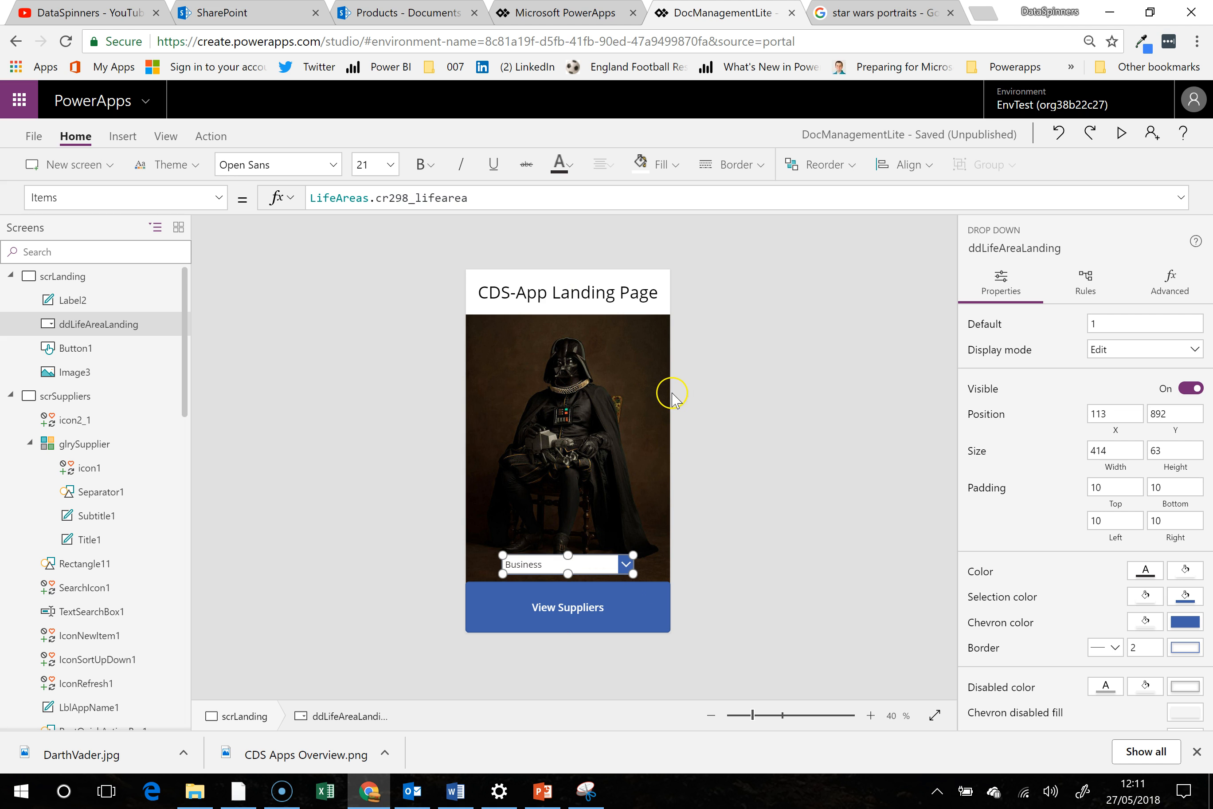
- Preview the app, choose Home as the life area and view the filtered suppliers
{"action": "left_click", "coordinate": [1121, 132]}
{"action": "left_click", "coordinate": [691, 607]}
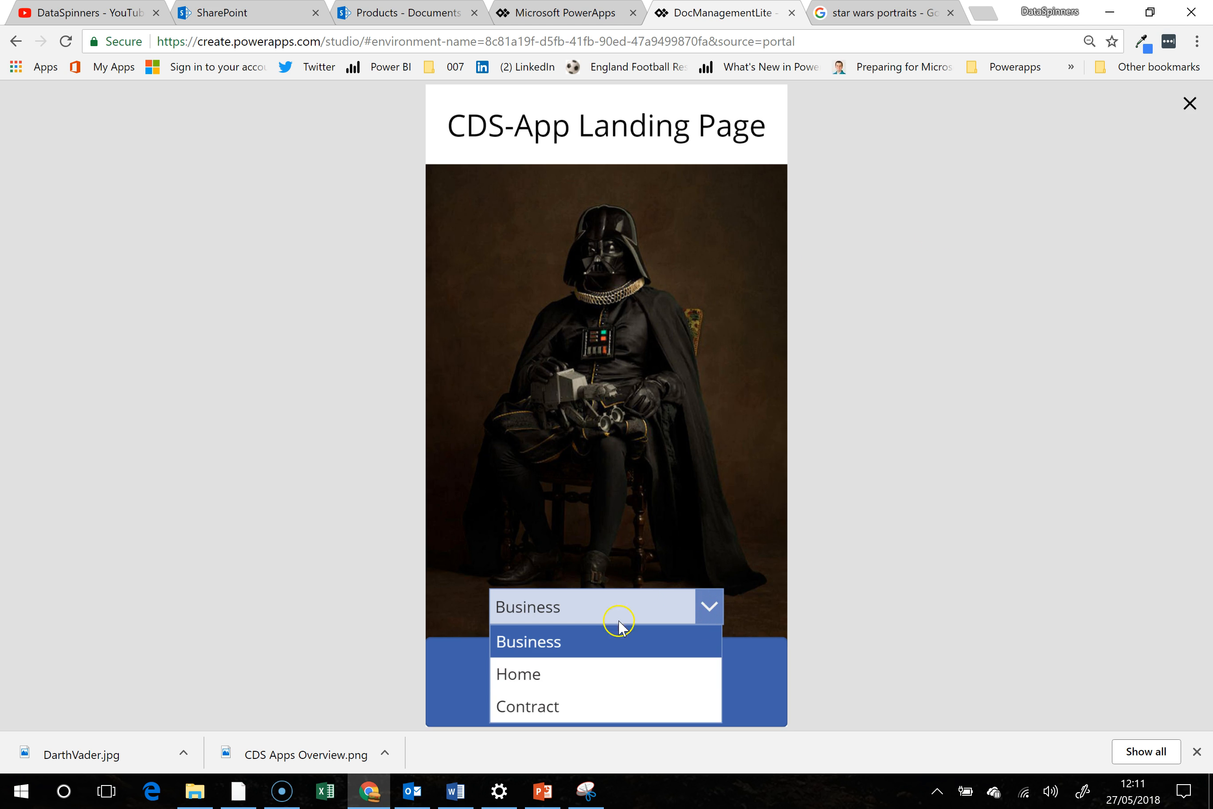
{"action": "left_click", "coordinate": [588, 667]}
{"action": "left_click", "coordinate": [697, 685]}
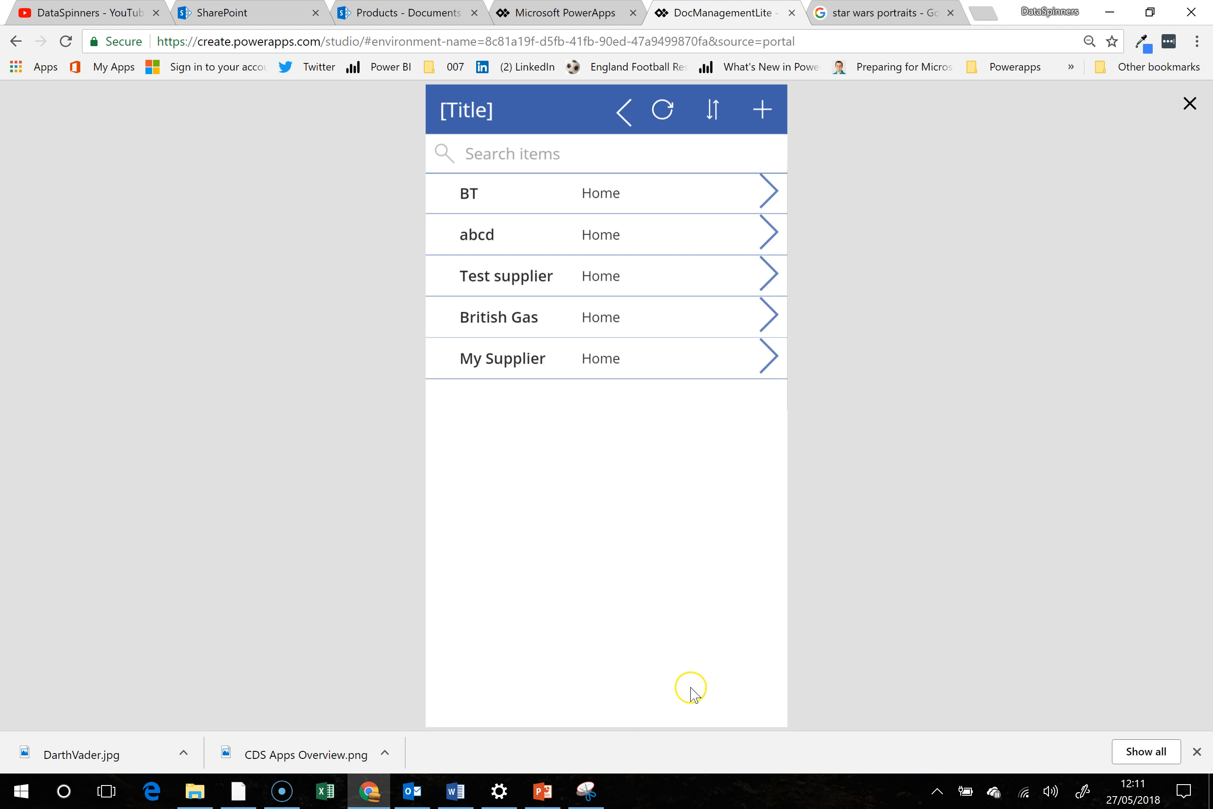
- Go back to the landing screen in the preview, choose Business and view its suppliers
{"action": "left_click", "coordinate": [624, 112]}
{"action": "left_click", "coordinate": [697, 610]}
{"action": "left_click", "coordinate": [642, 644]}
{"action": "left_click", "coordinate": [709, 674]}
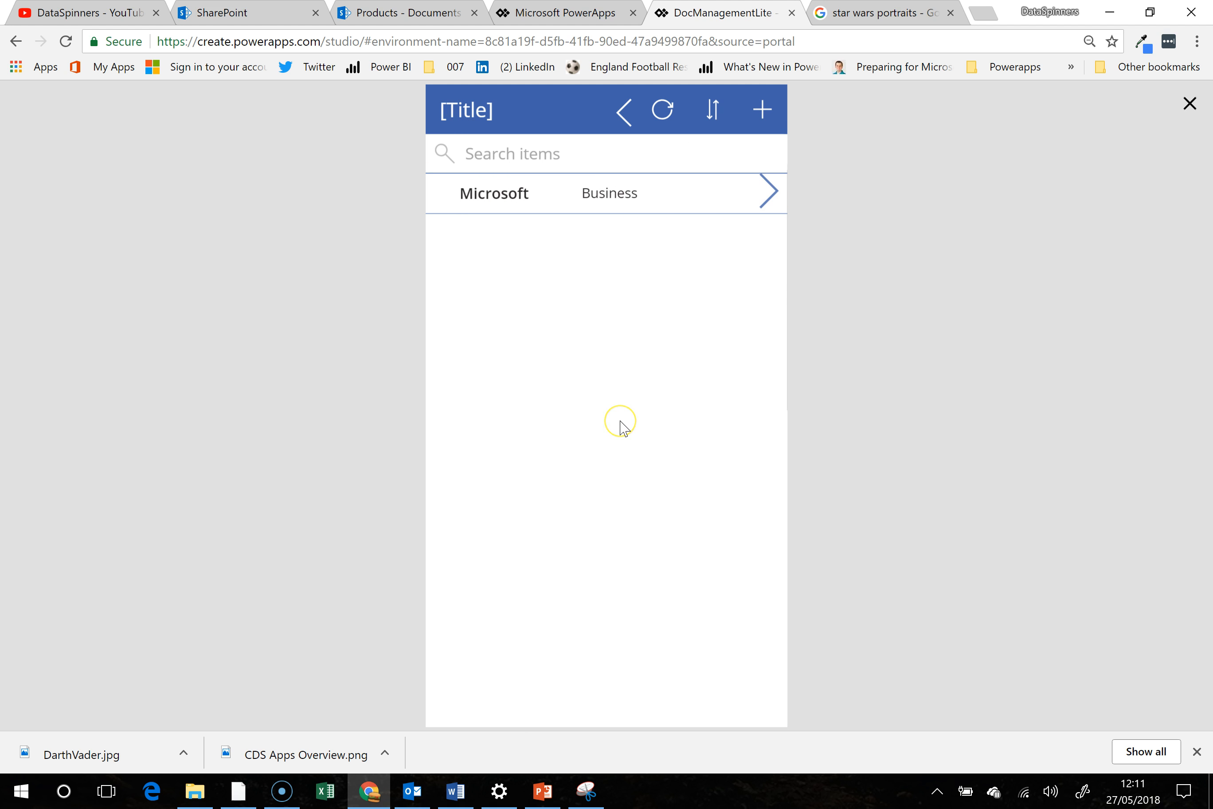